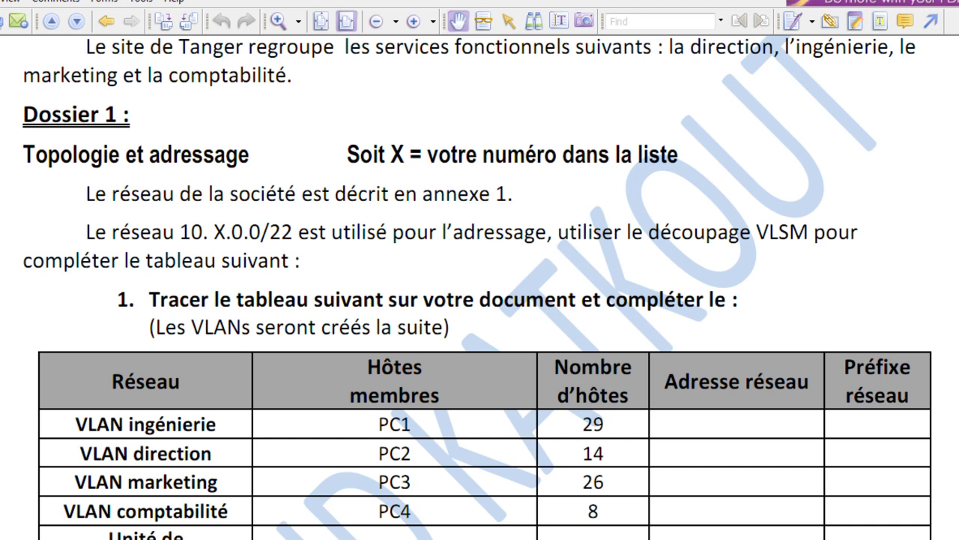
Switch from the PDF assignment to the Word document and complete the item 1 heading under DOSSIER 1 as "Tableau VLSM :".
scroll(759, 395, down, 6)
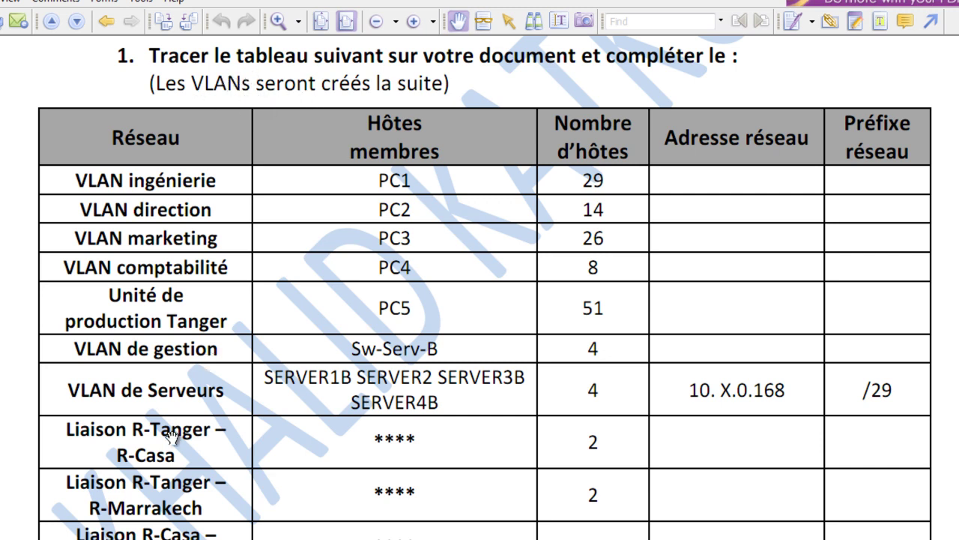
key(alt+Tab)
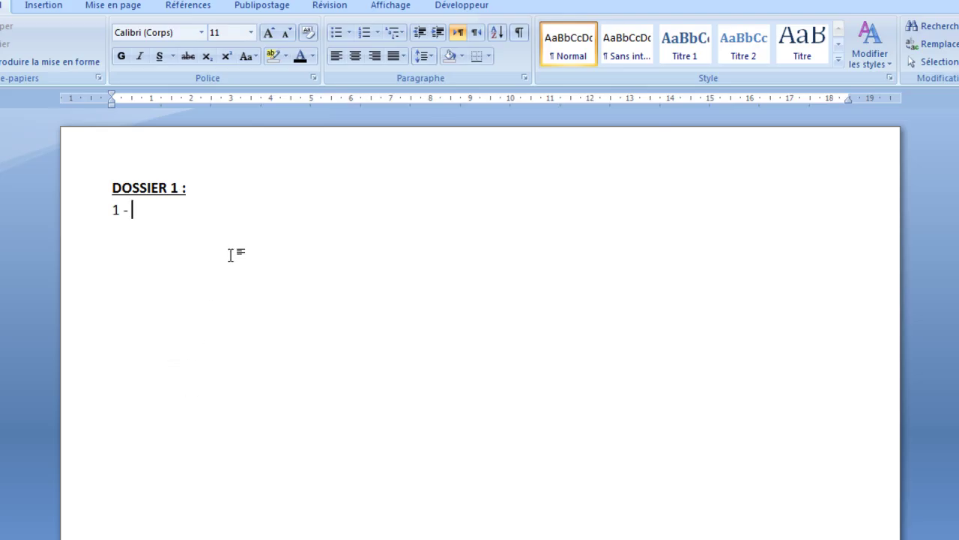
text(Table)
key(BackSpace)
text(u V)
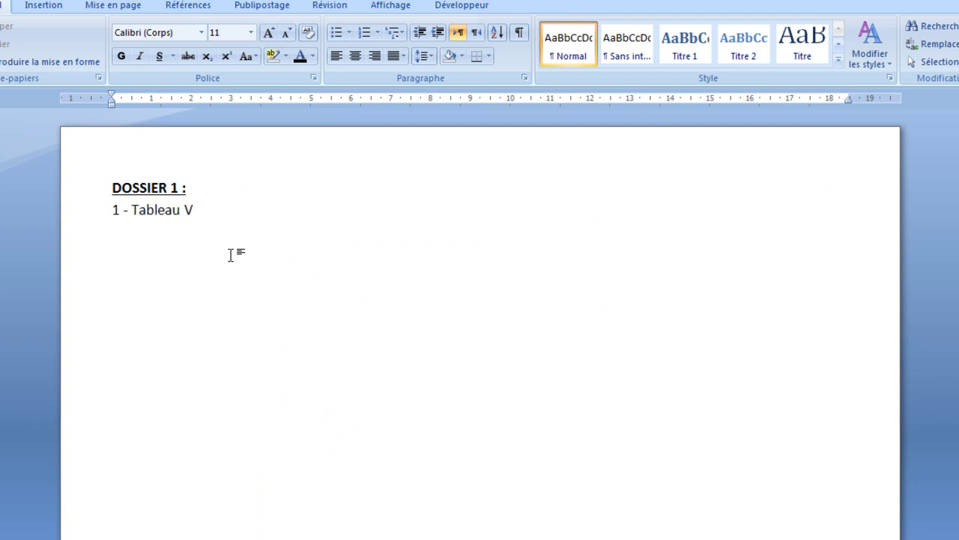
text(LSM)
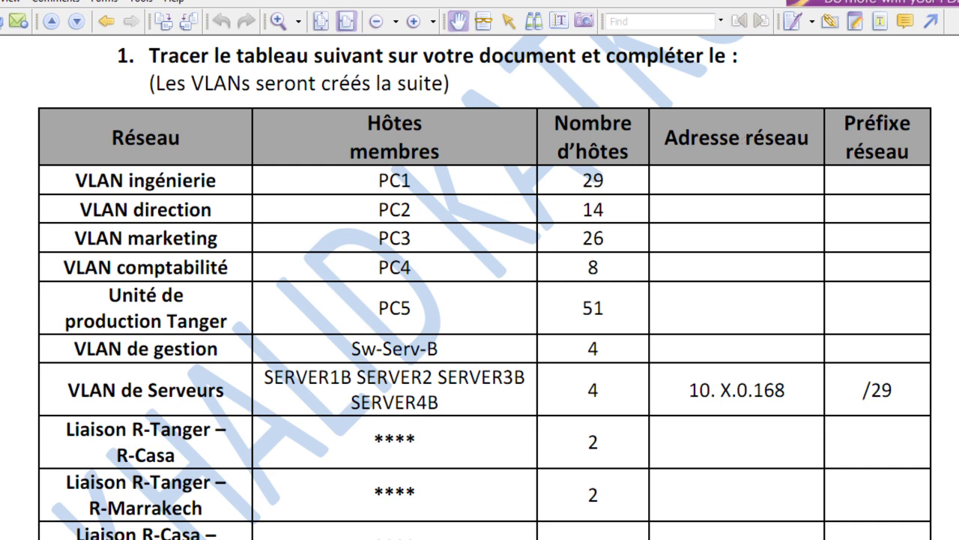
Review the rows of the assignment's addressing table, then insert a table with 5 columns and 14 rows below the Word heading.
scroll(485, 287, down, 3)
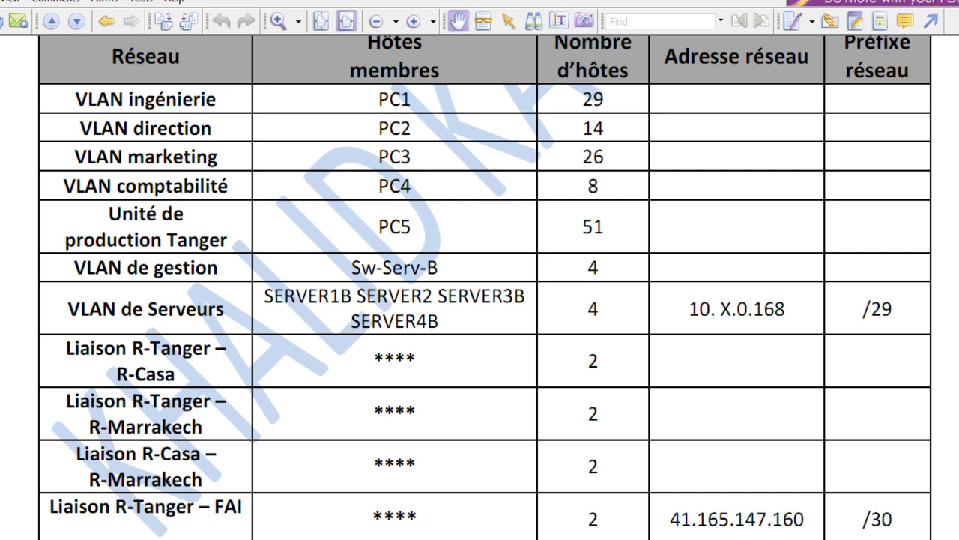
scroll(252, 421, down, 5)
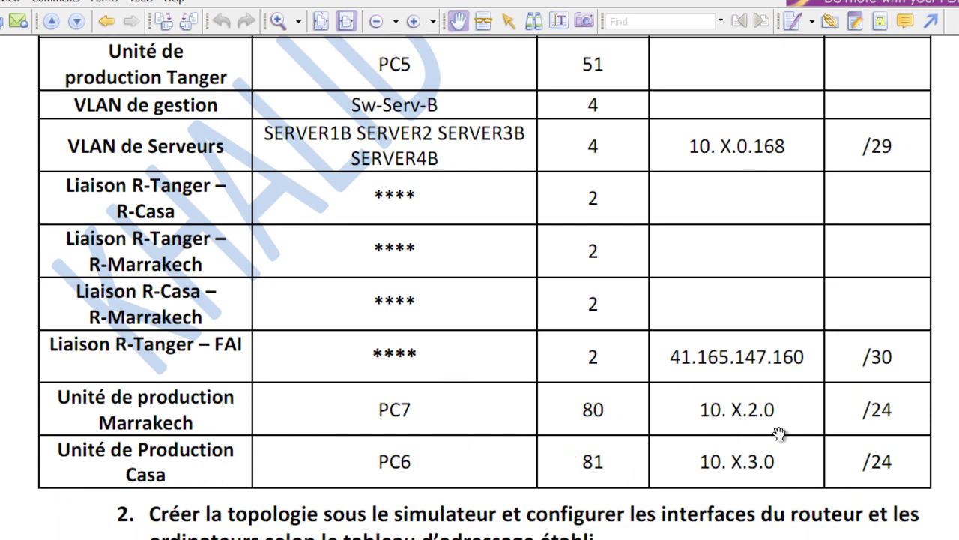
key(alt+Tab)
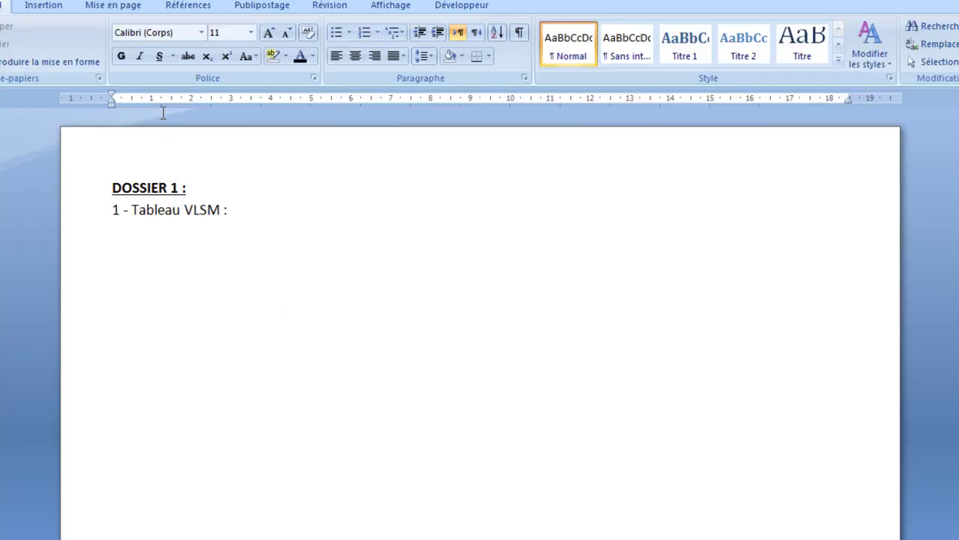
click(53, 9)
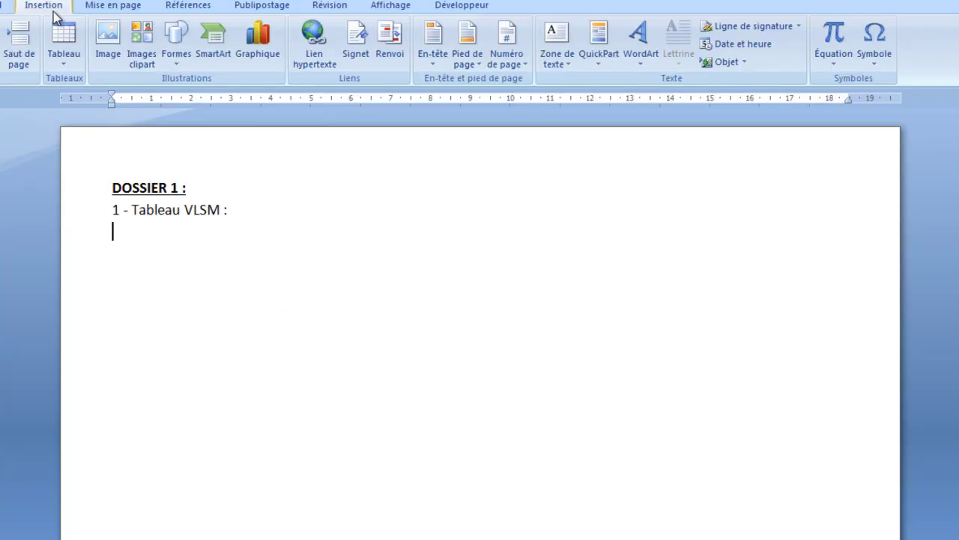
click(63, 66)
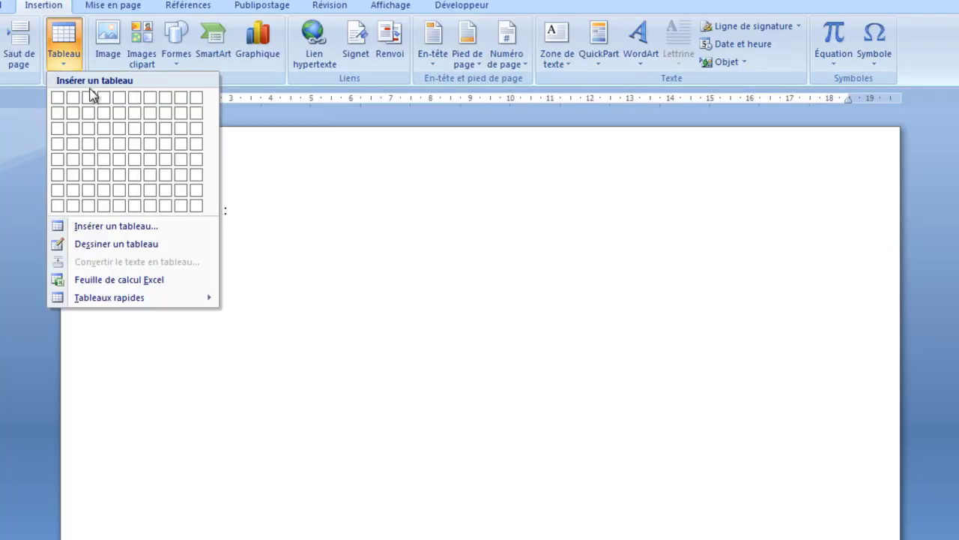
click(100, 226)
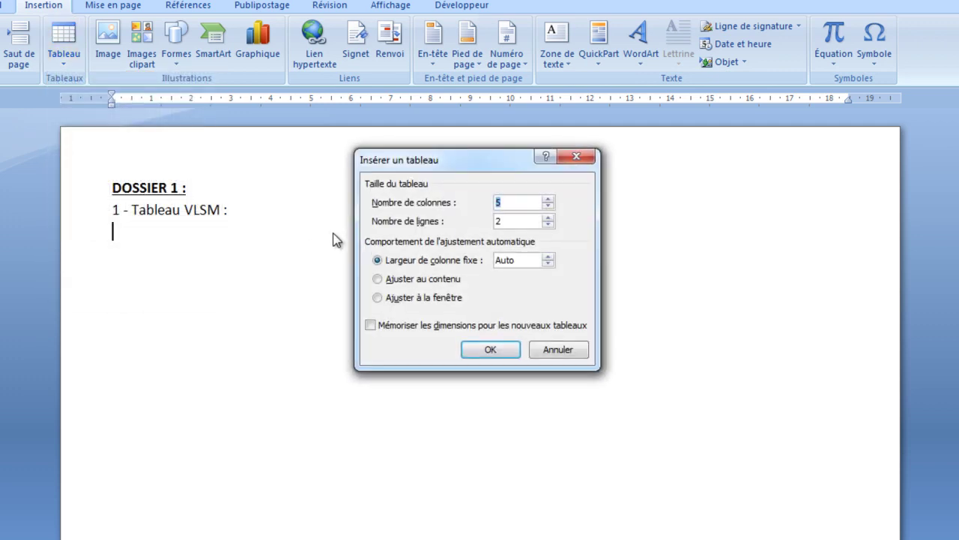
drag(515, 221, 455, 224)
text(14)
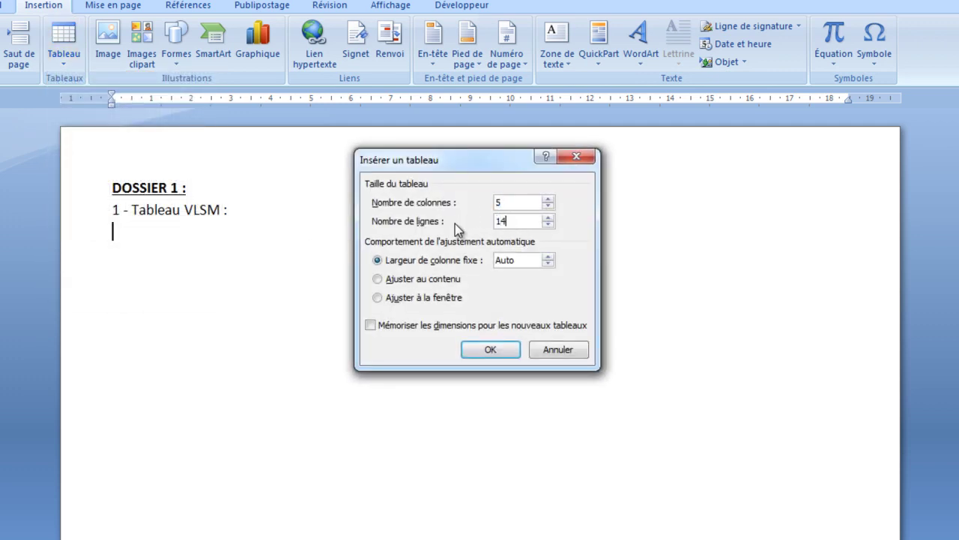
click(503, 354)
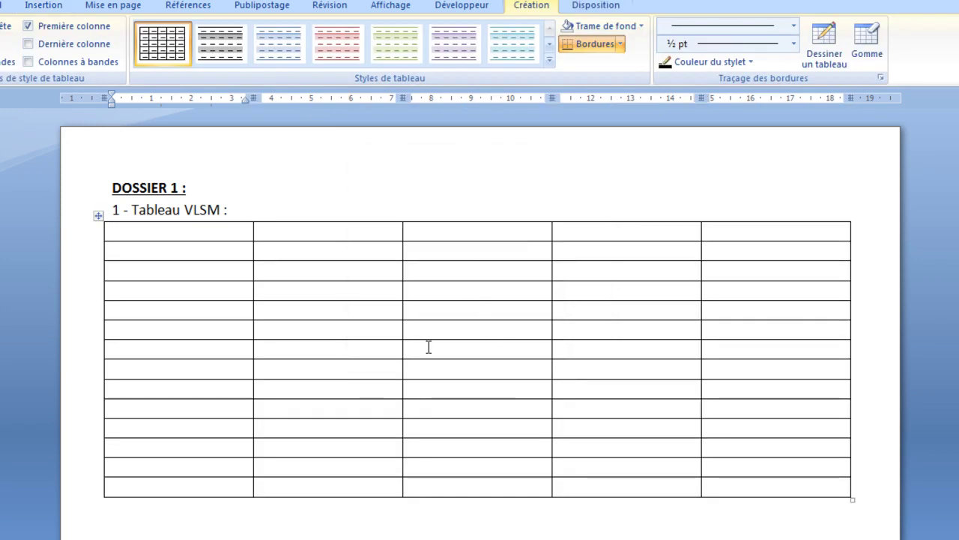
Show the start of the assignment's table in the PDF and reposition the Word window so the Réseau column stays visible beside it.
key(alt+Tab)
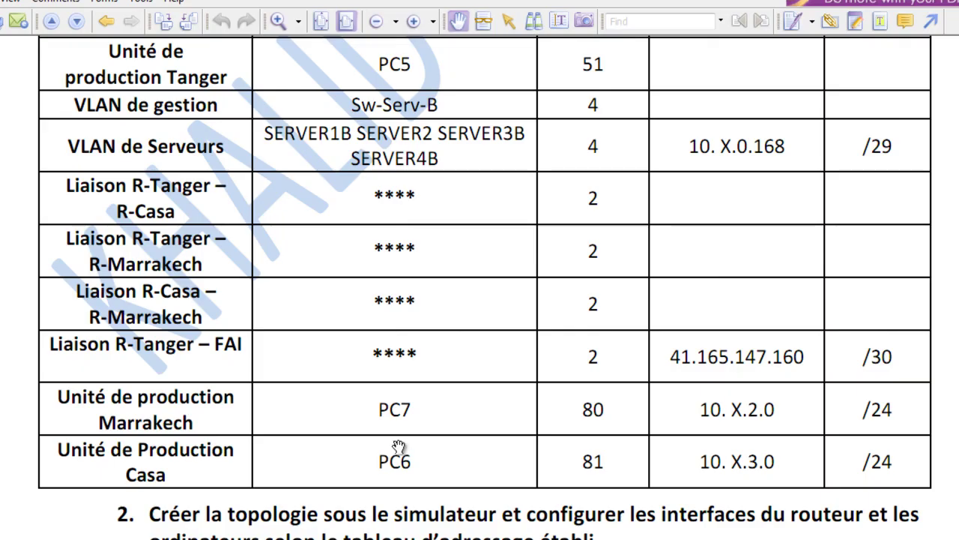
scroll(484, 287, up, 5)
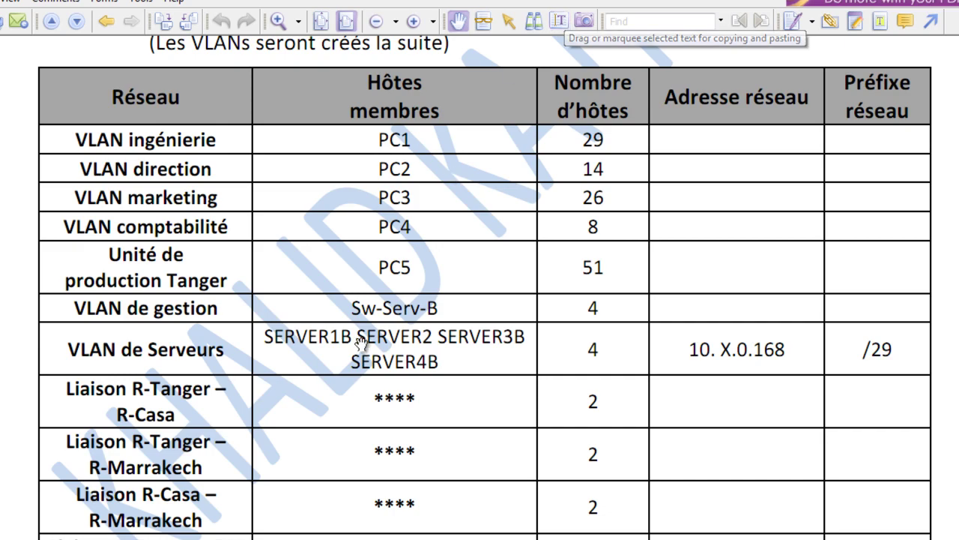
key(alt+Tab)
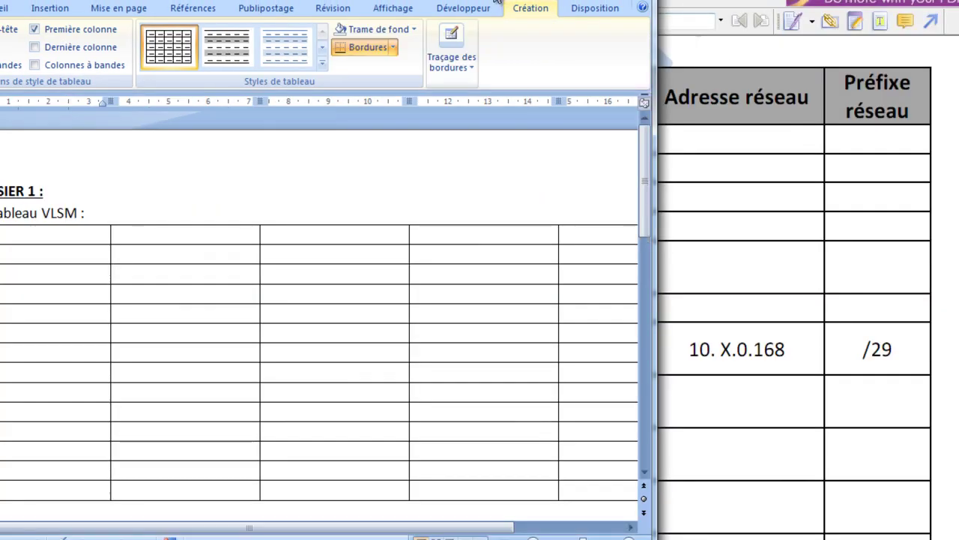
drag(496, 2, 856, 154)
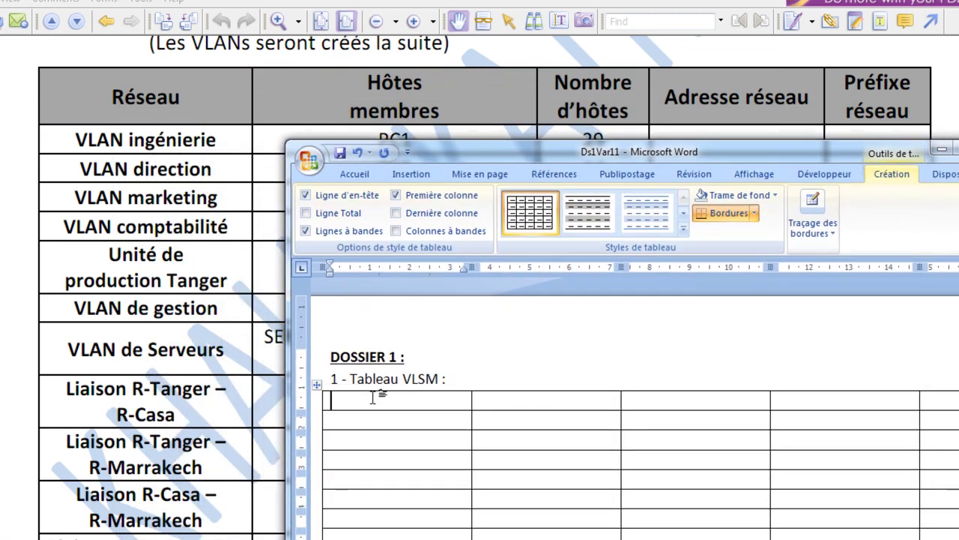
Fill the table's header row with Réseau, Hôtes membres, Nombre d'hôtes, Adresse Réseau and Préfixe réseau.
text(Réseau)
key(Tab)
text(H)
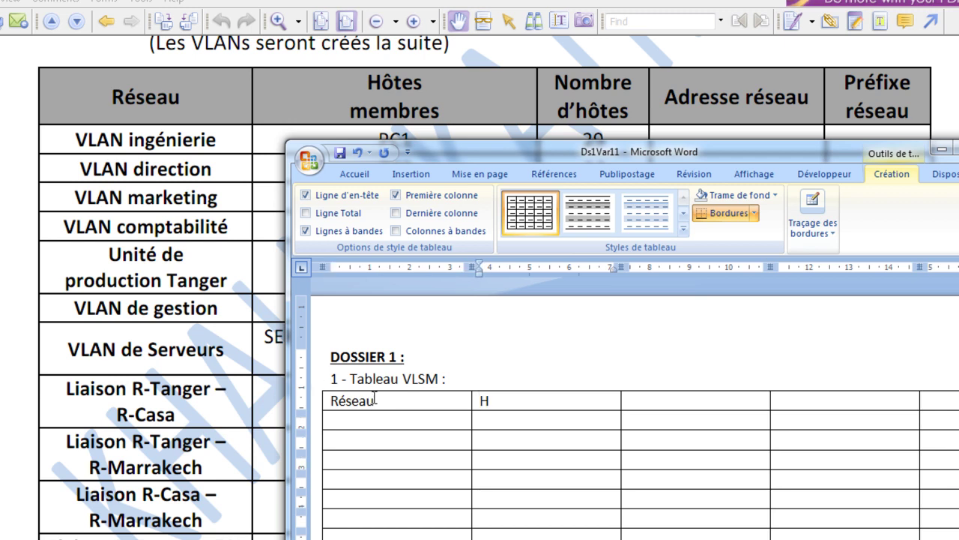
text(ôtes membres)
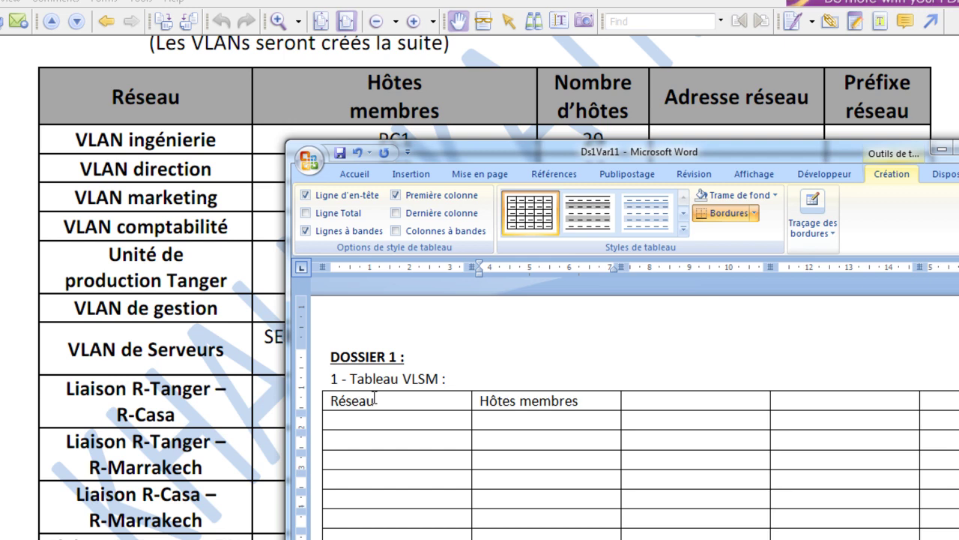
key(Tab)
text(Nomb)
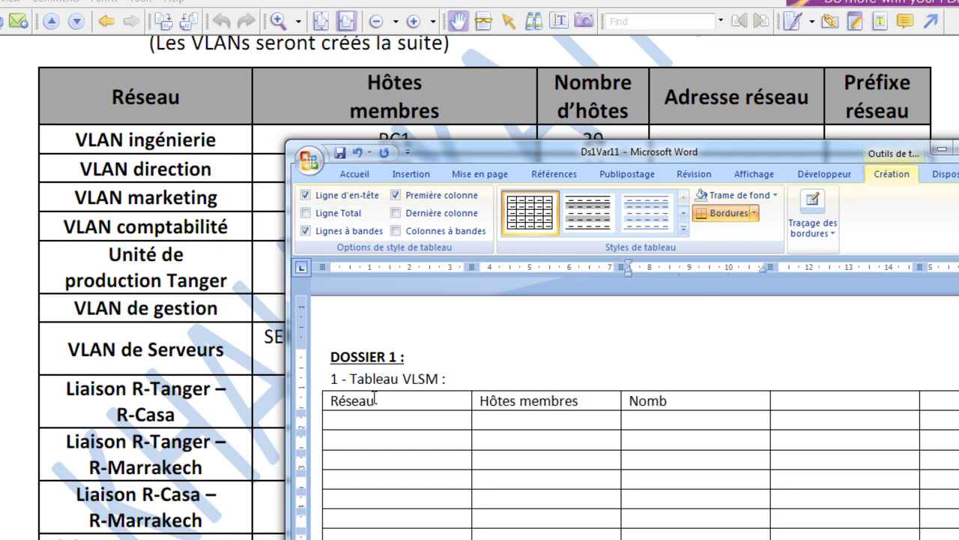
text(re d'hôtes)
key(Tab)
text(Adre)
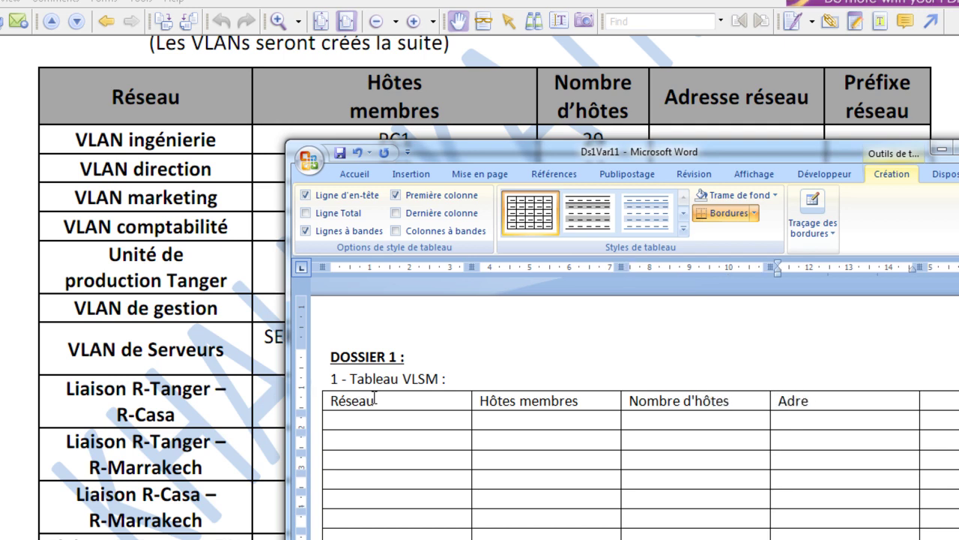
text(sse Réseau)
key(Tab)
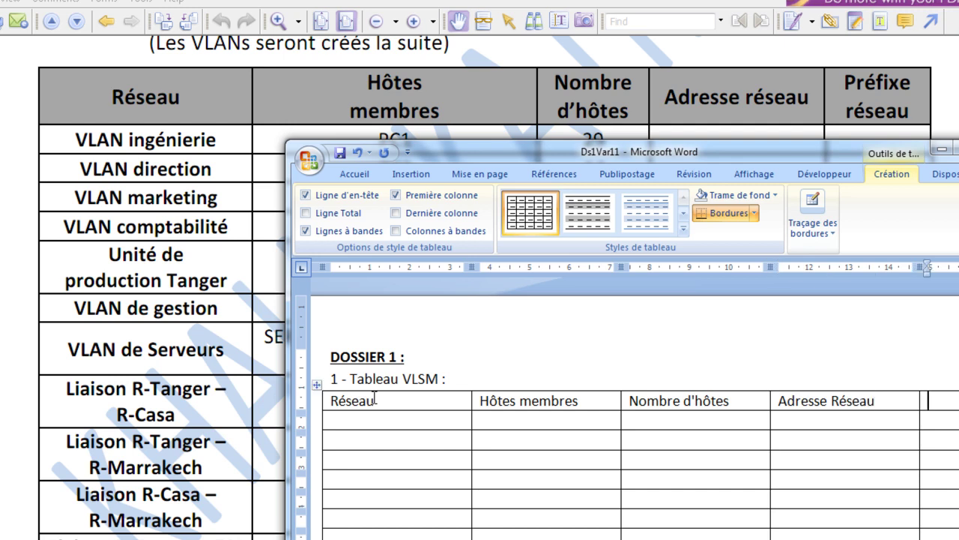
text(Préfixe réseau)
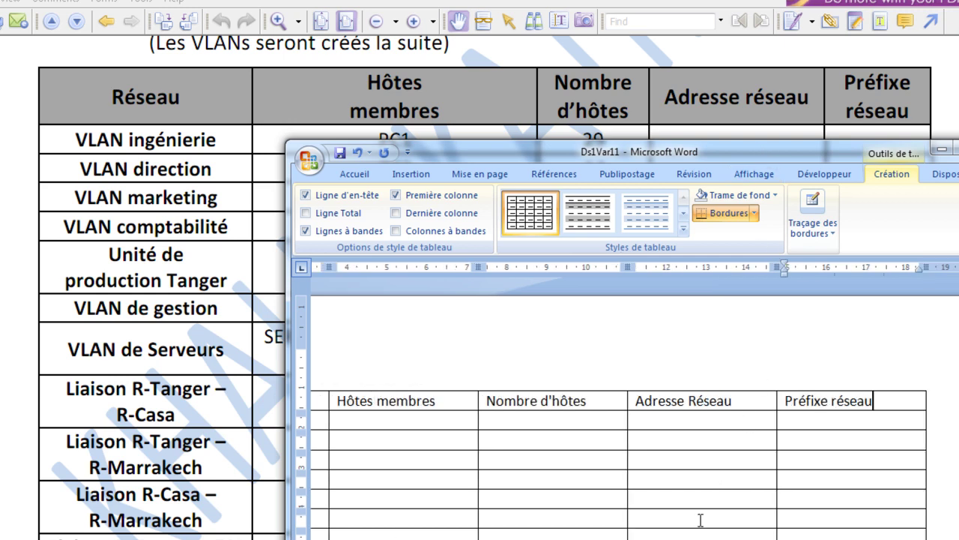
Enter "VLAN Ingénierie" in the first cell under Réseau, copying the word VLAN for reuse.
key(Left)
key(Left)
key(Left)
key(Left)
key(Left)
key(Left)
key(Left)
key(Left)
key(Left)
key(Left)
key(Left)
key(Left)
key(Left)
key(Left)
key(Left)
key(Left)
key(Left)
key(Down)
key(Left)
key(Left)
key(Left)
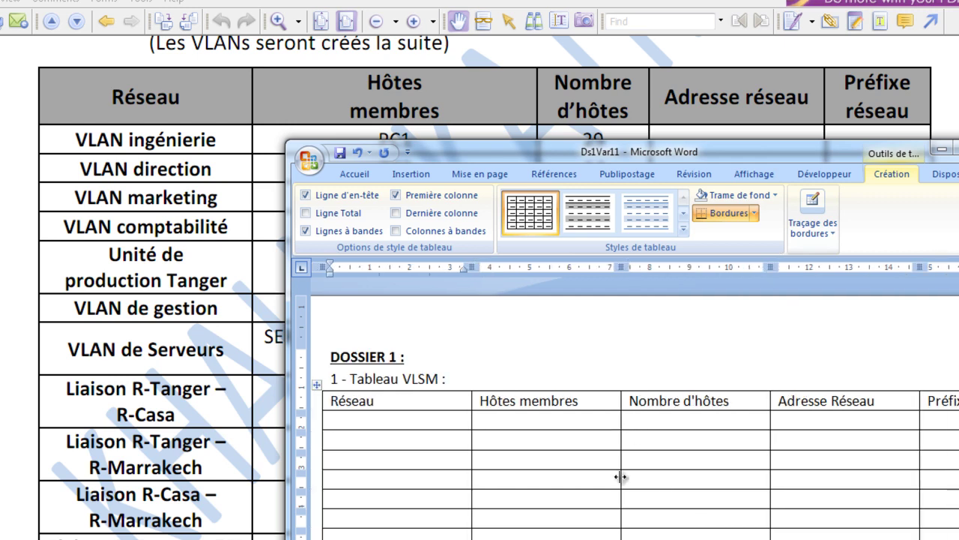
text(VLAN)
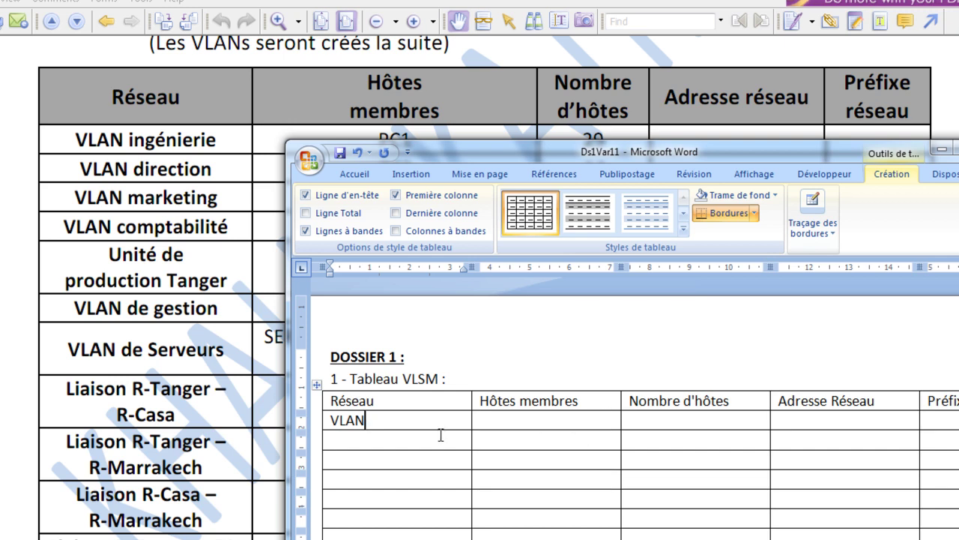
key(shift+Left)
key(shift+Left)
key(shift+Left)
key(shift+Left)
key(ctrl+c)
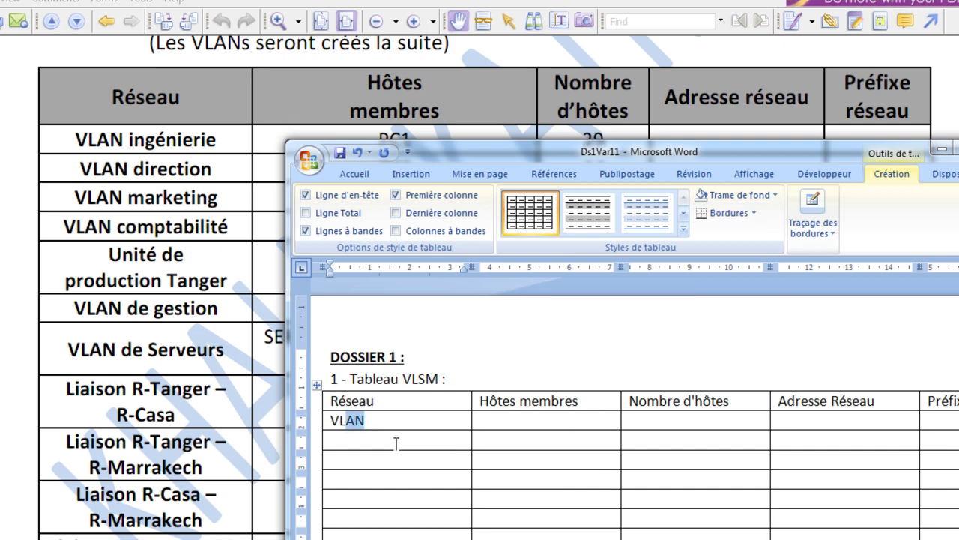
key(Right)
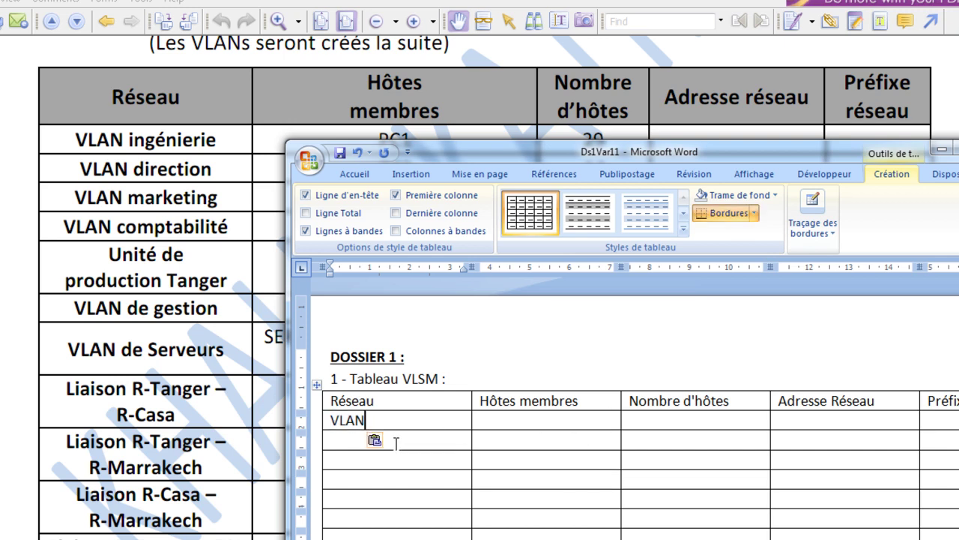
text(Ingéni)
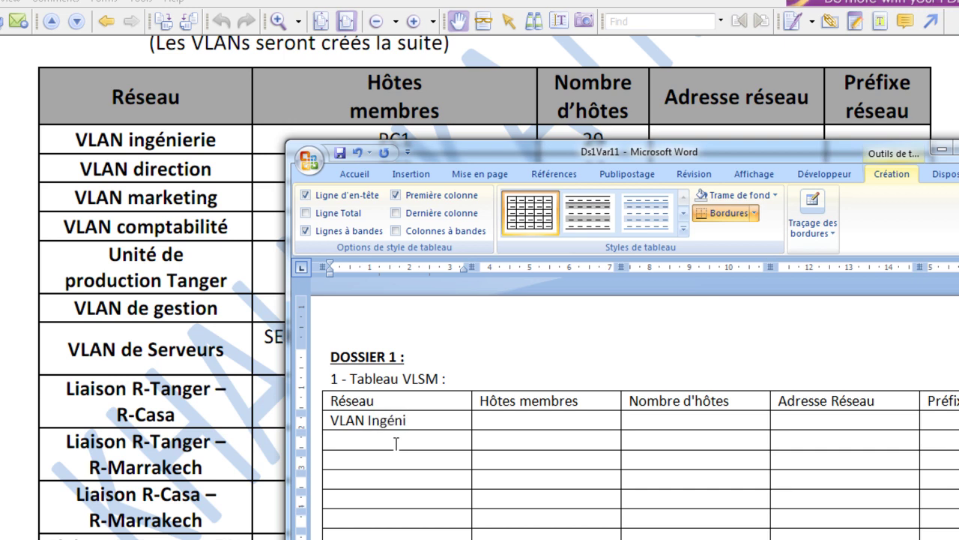
text(erie)
Add "VLAN direction" and "VLAN marketing" in the next two cells of the Réseau column.
click(395, 445)
text(VLAN direc)
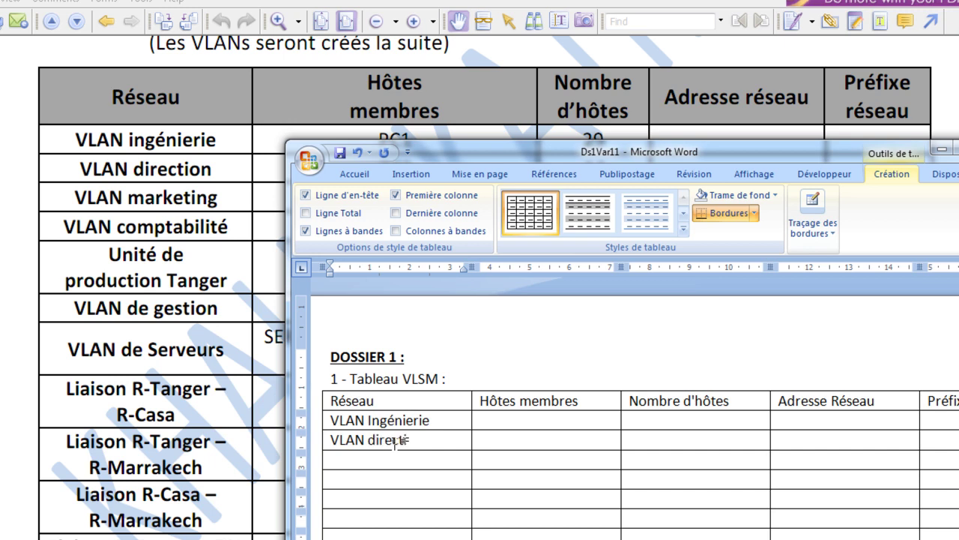
text(tion)
key(Down)
text(VLAN ma)
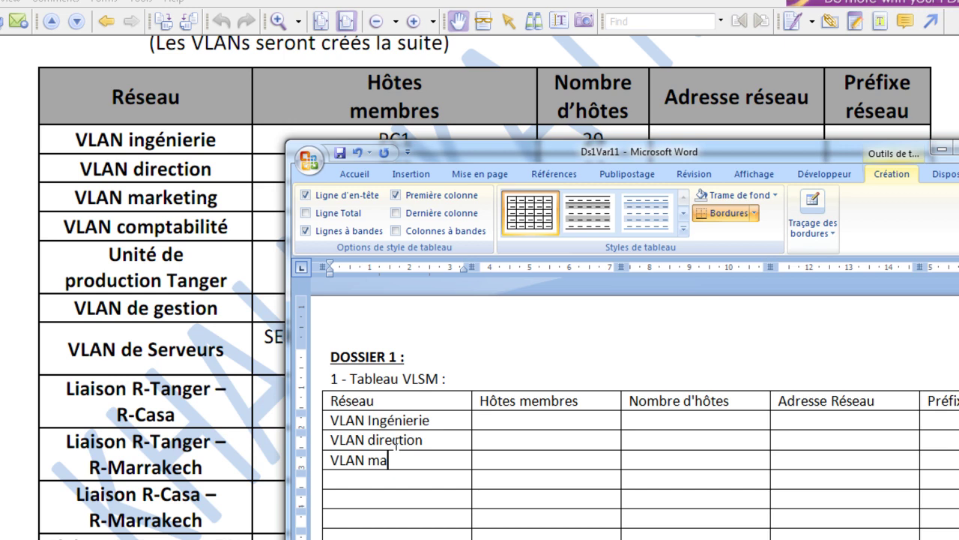
text(rketing)
key(Down)
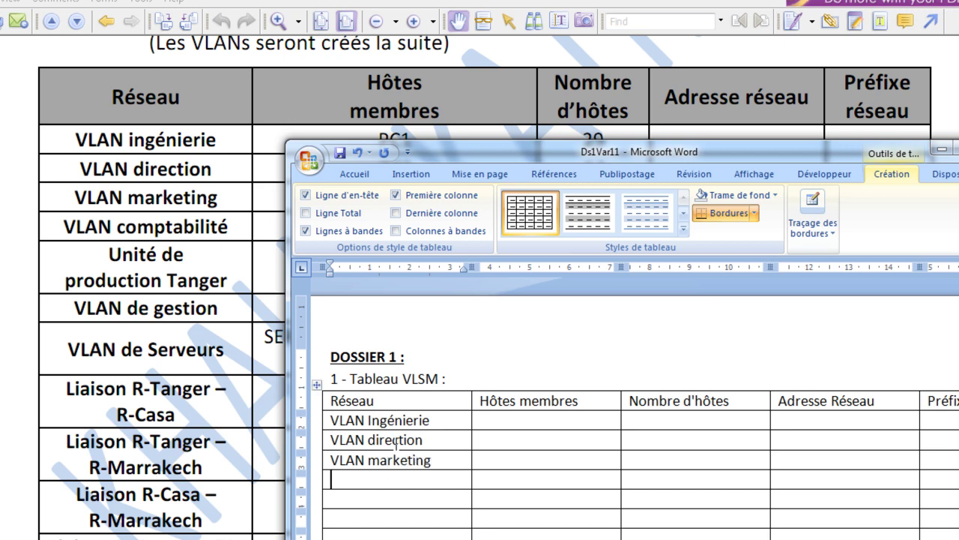
Enter "VLAN comptabilité" in the cell below "VLAN marketing" in the Réseau column, reusing the copied word VLAN.
key(ctrl+v)
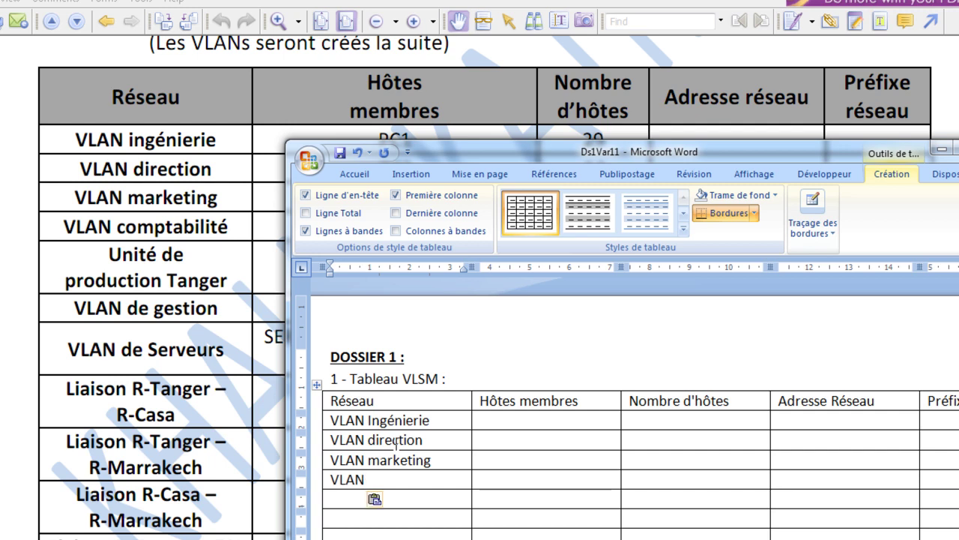
text(com)
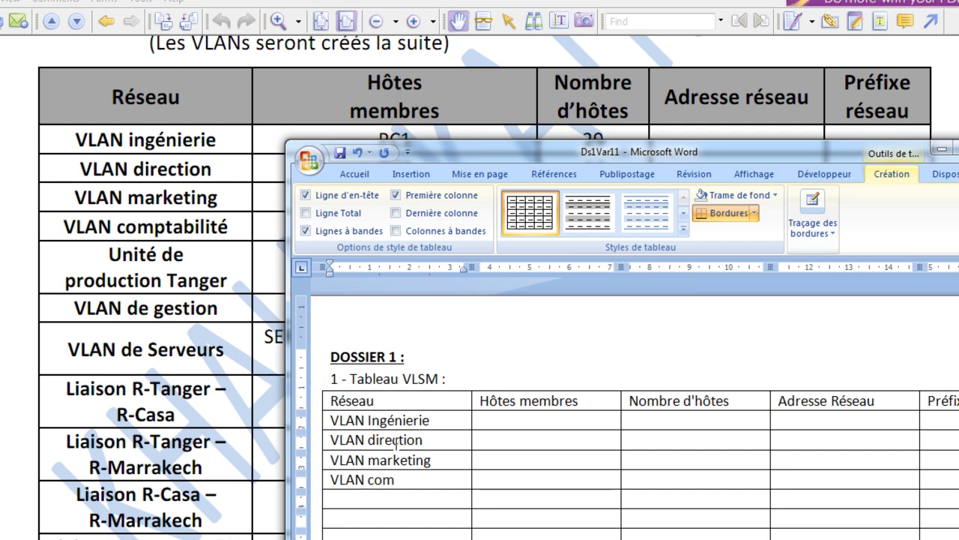
text(ptabilité)
key(Down)
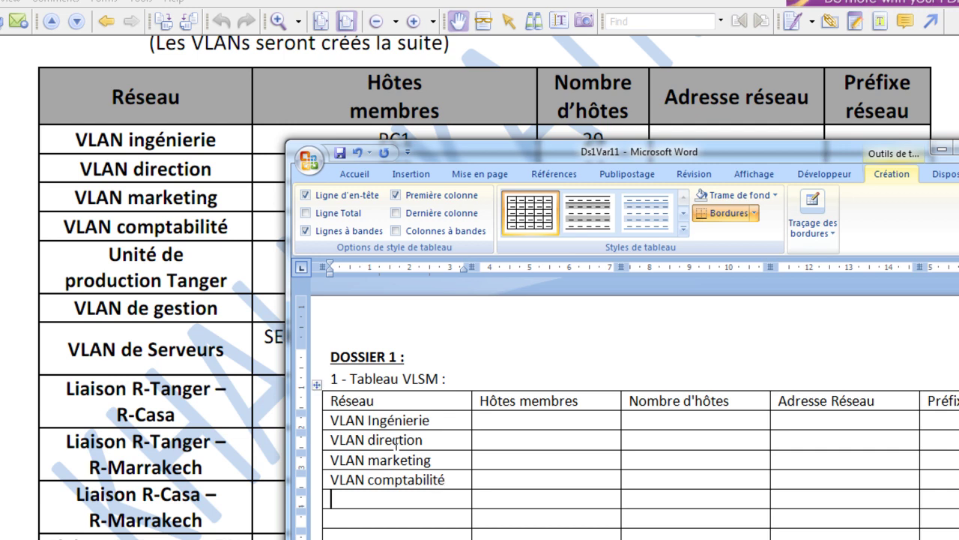
Enter "Unité de production Tanger" in the next Réseau cell, copying the words "Unité de production" for reuse.
text(Unité de)
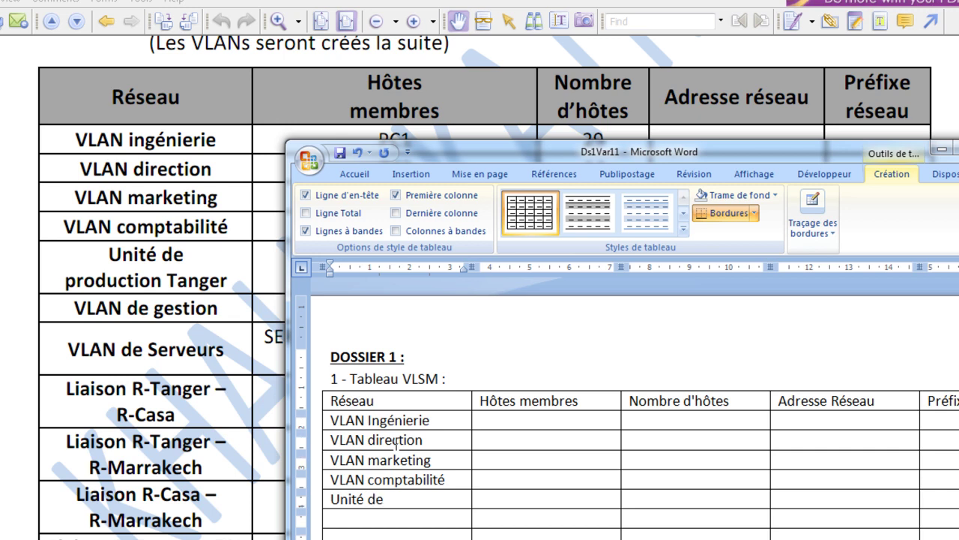
text( production)
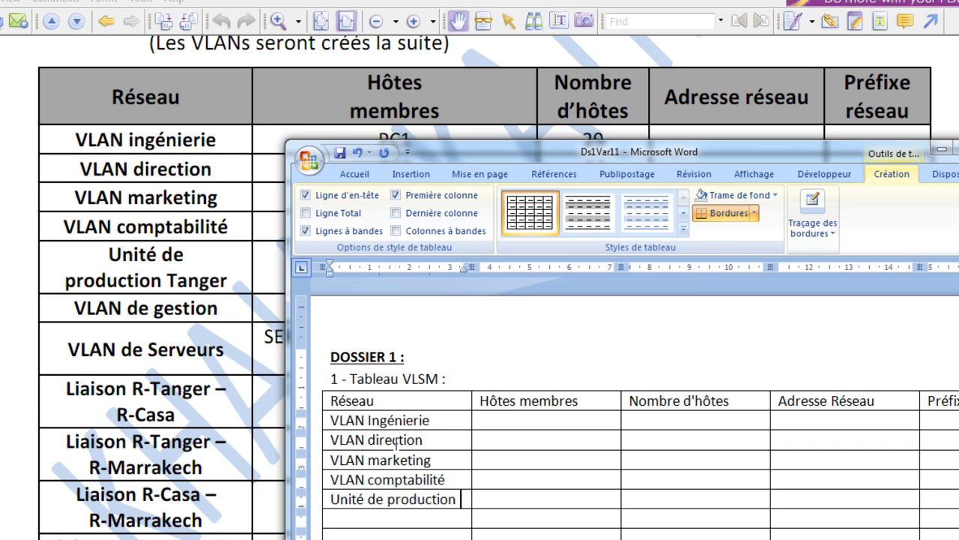
key(shift+Left)
key(shift+Left)
key(shift+Left)
key(shift+Left)
key(shift+Left)
key(shift+Left)
key(shift+Left)
key(shift+Left)
key(shift+Left)
key(shift+Left)
key(shift+Left)
key(shift+Left)
key(shift+Left)
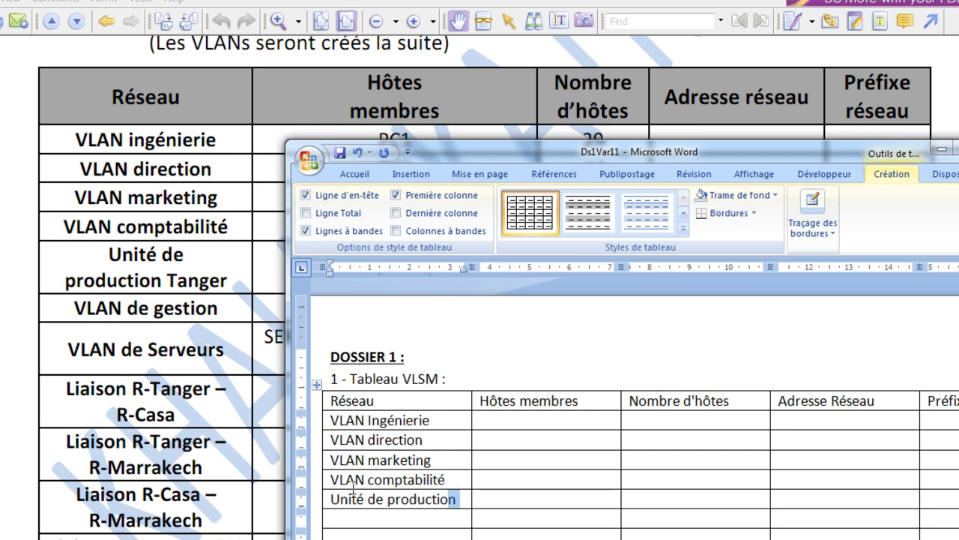
key(shift+Left)
key(shift+Left)
key(shift+Left)
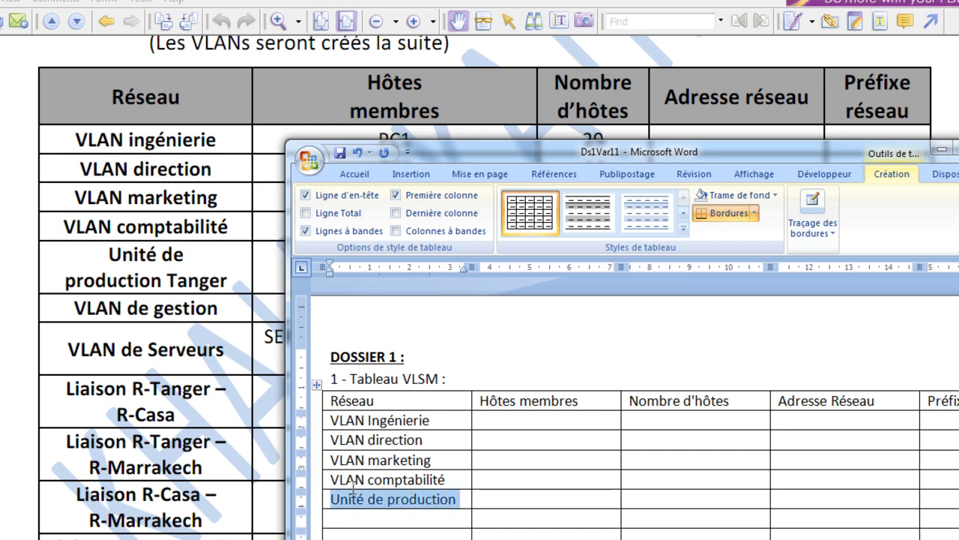
key(Right)
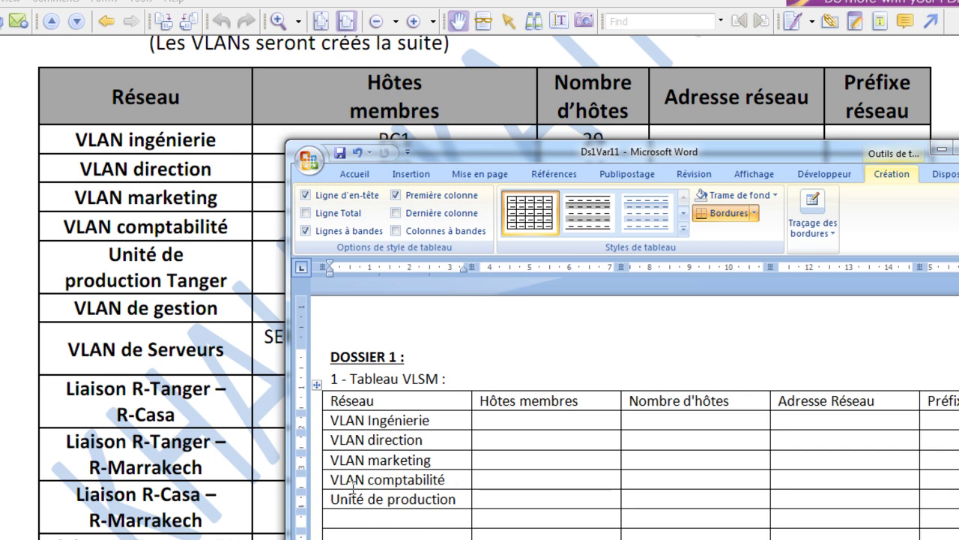
text(Tanger)
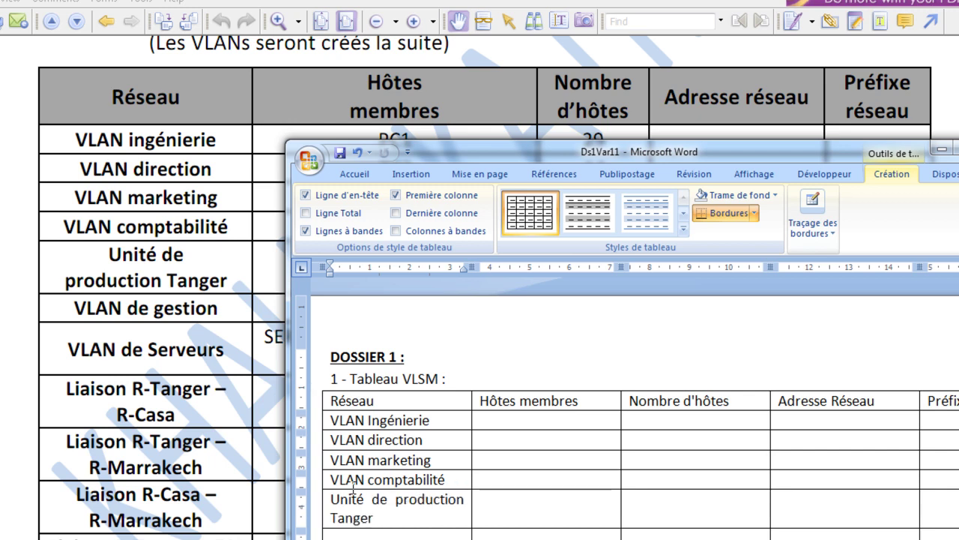
Add "VLAN de gestion" and "VLAN de serveurs" in the next two Réseau cells, moving the Word window up to expose the lower rows.
key(Down)
text(Unité de production)
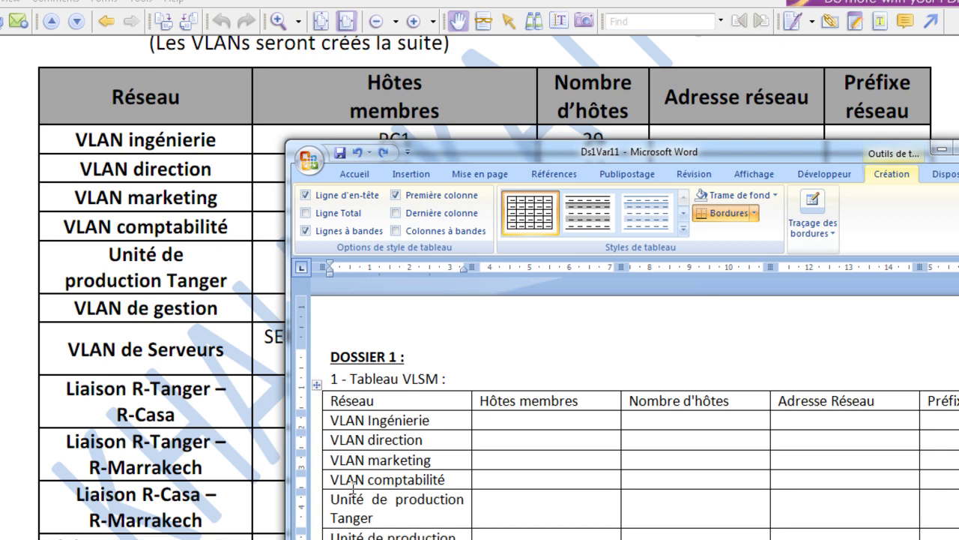
key(ctrl+z)
text(VL)
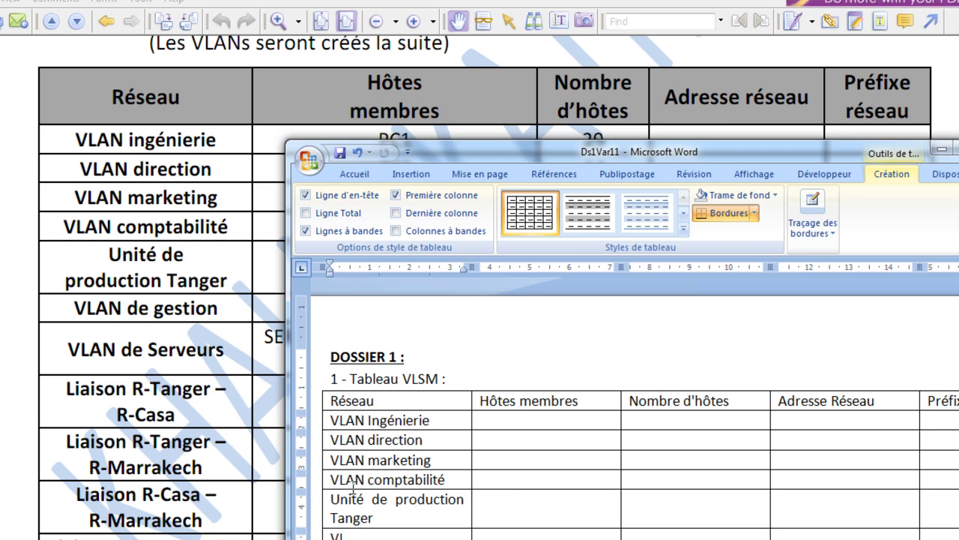
text(AN de gestion)
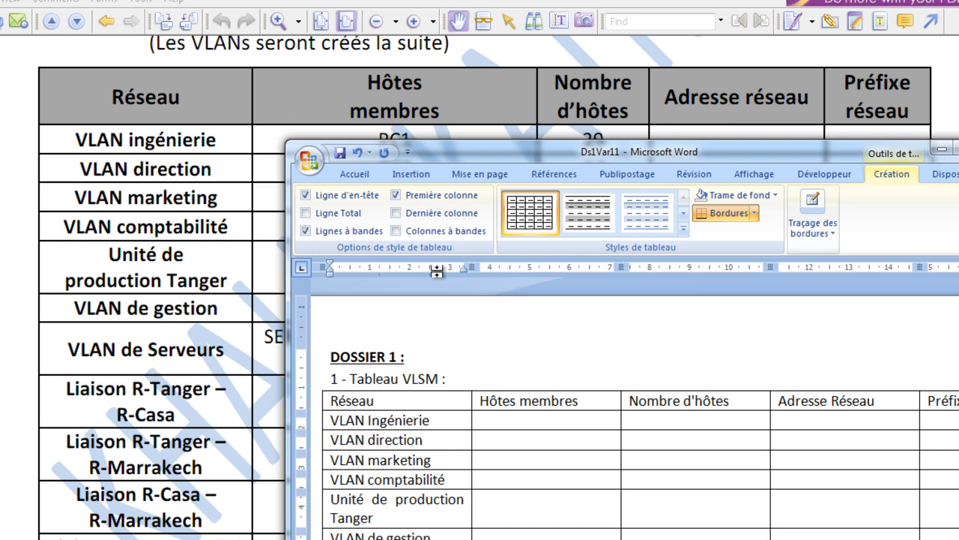
drag(546, 159, 545, 15)
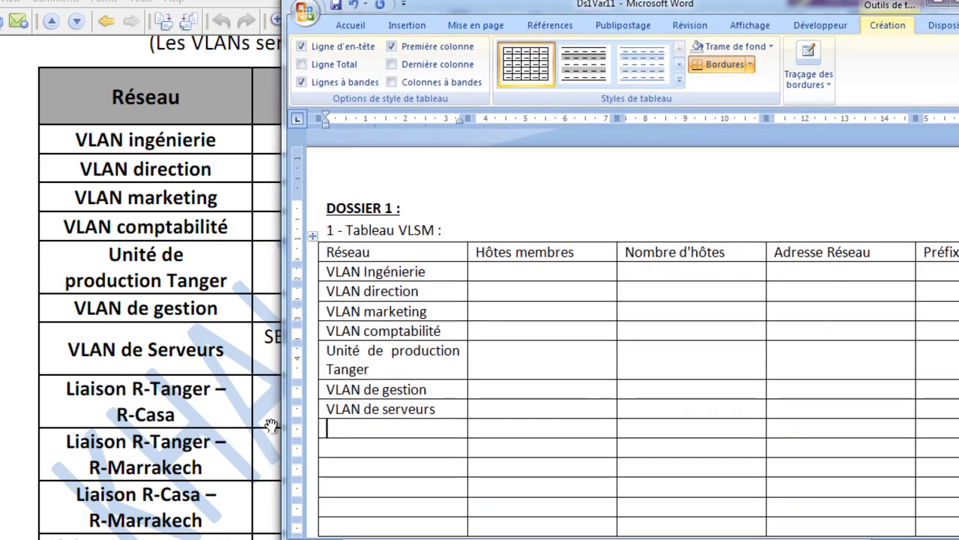
Enter "Liason R-Tanger - R-CASA" in the Réseau cell below "VLAN de serveurs".
text(Lia)
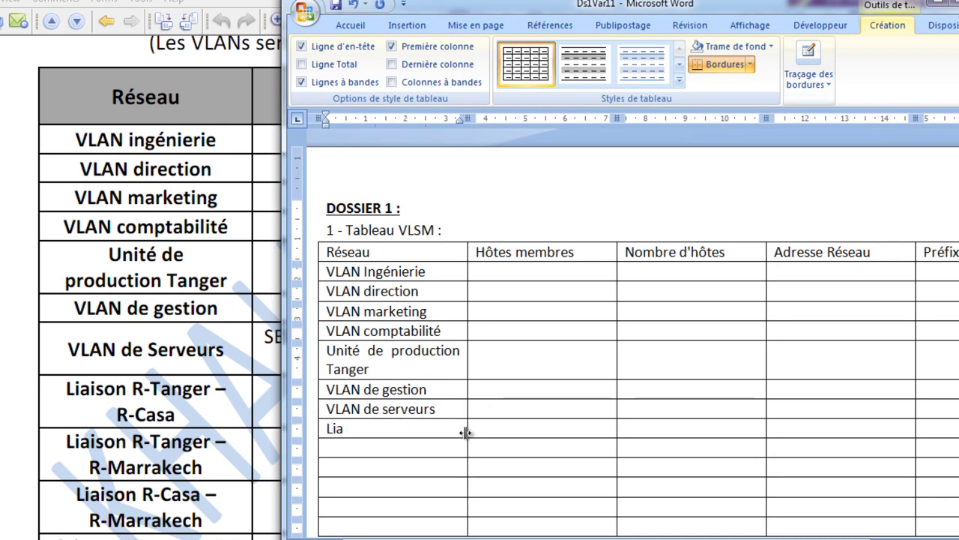
text(son)
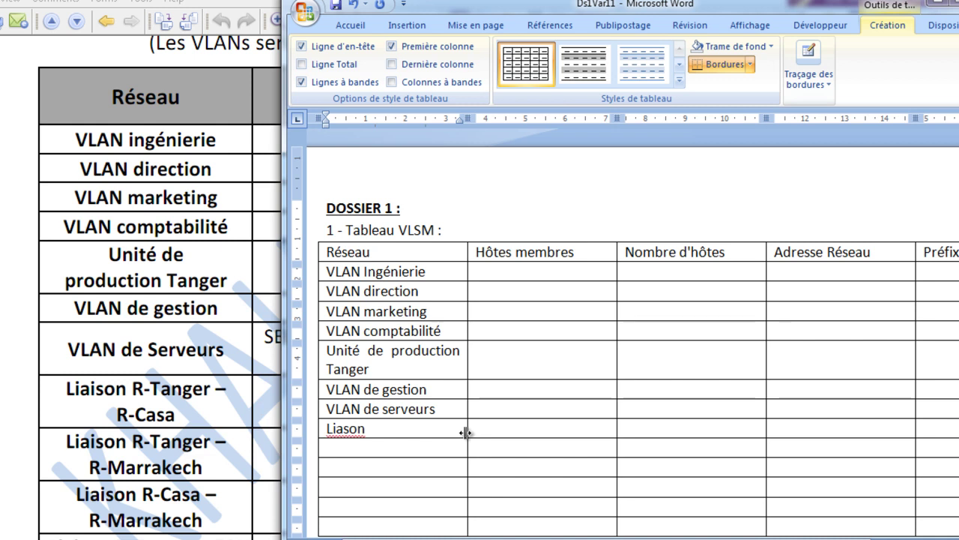
text( R-Tanger  -)
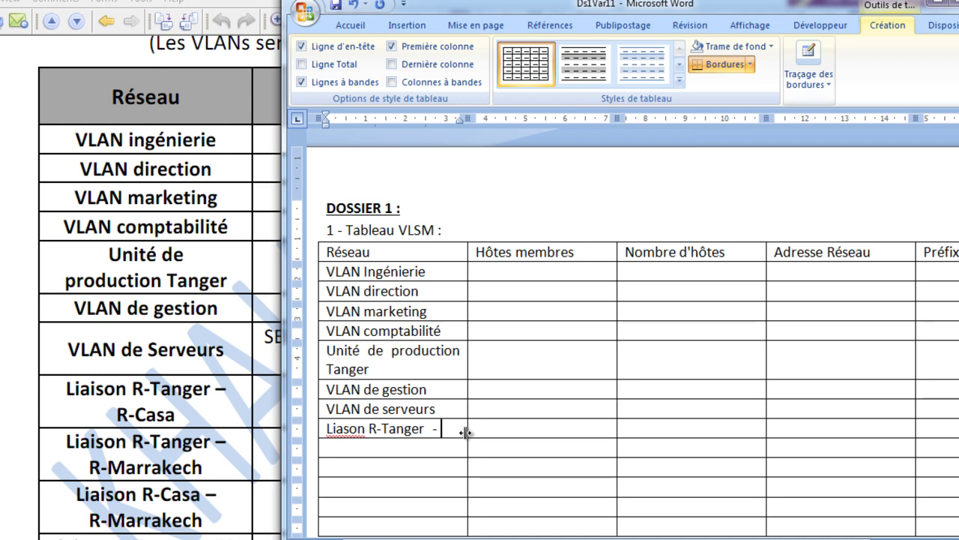
text( R-CASA)
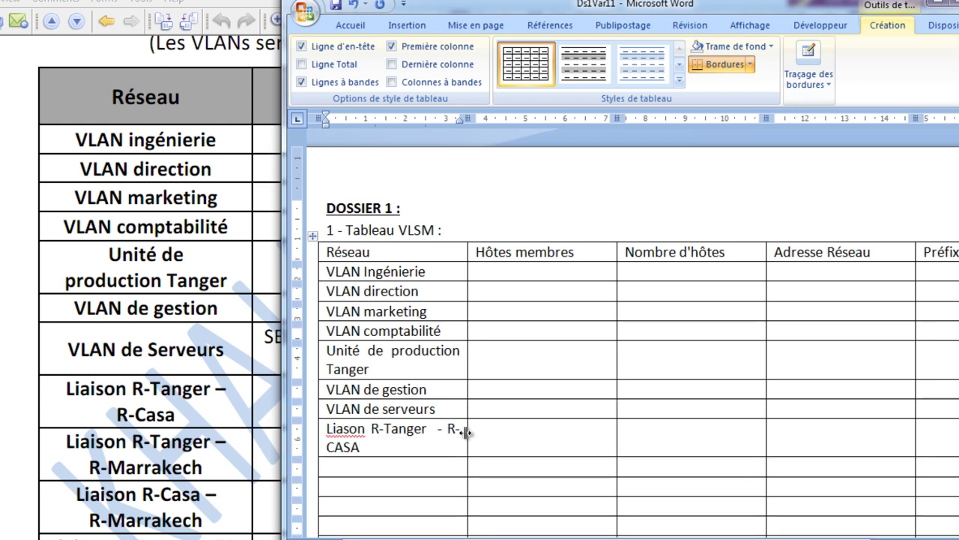
key(Down)
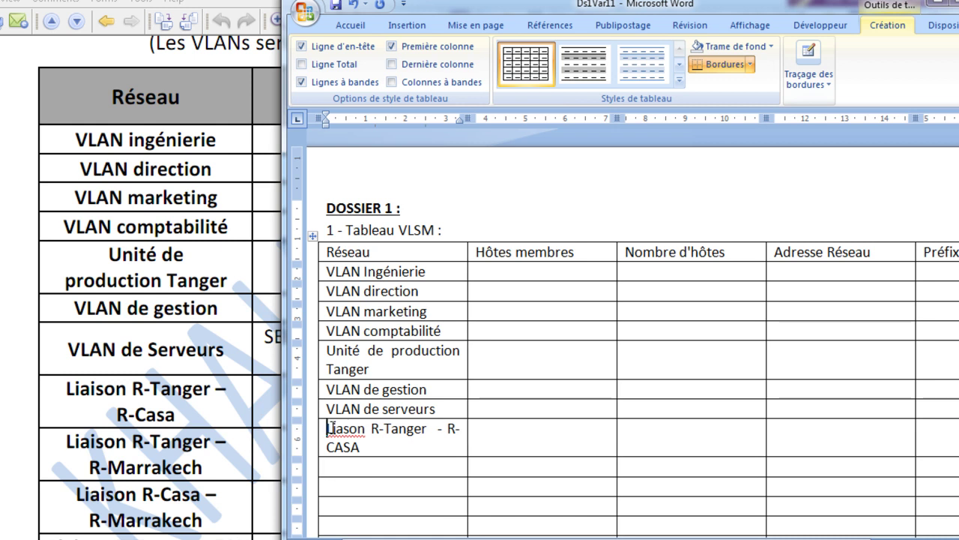
Copy the R-Tanger - R-CASA link name into the next Réseau cell and change its ending to "R-Marrakech".
drag(328, 428, 364, 447)
key(ctrl+c)
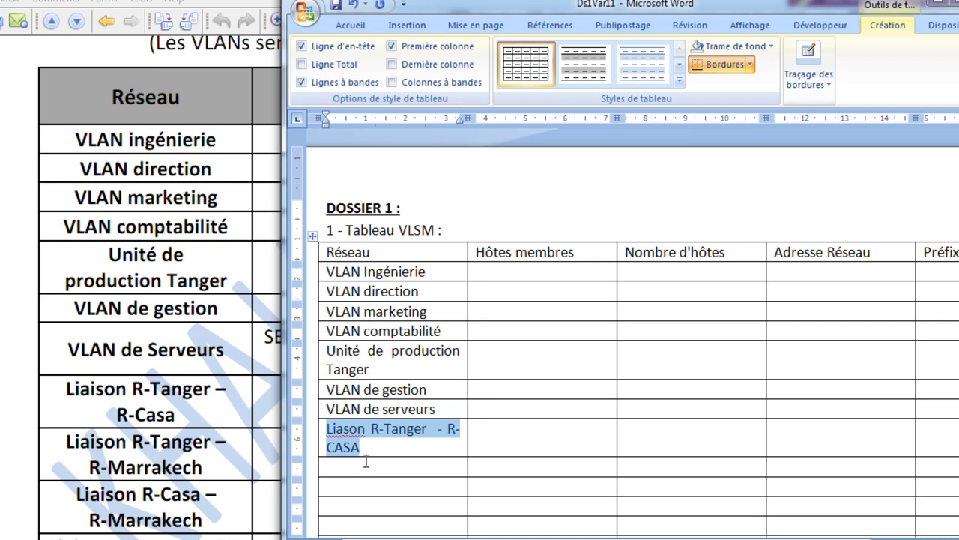
click(367, 463)
key(ctrl+v)
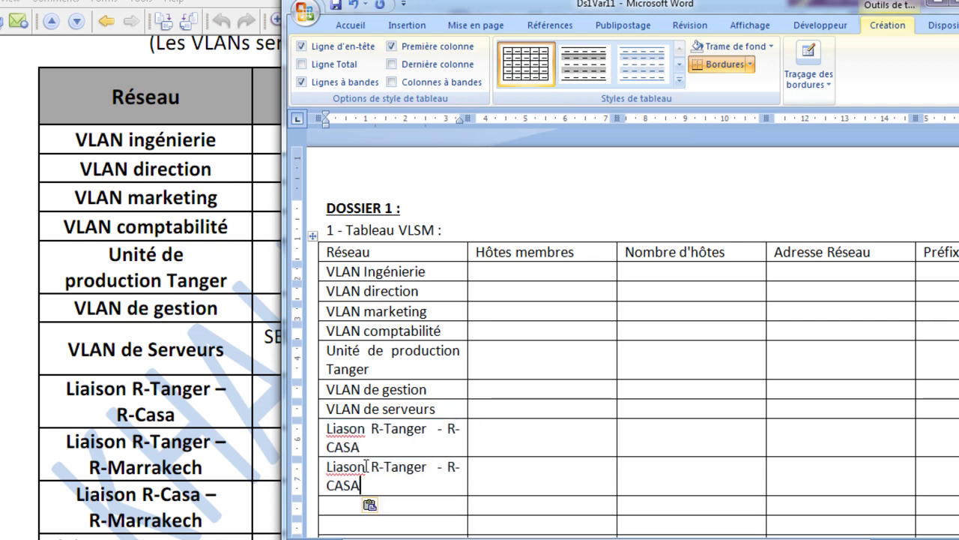
key(BackSpace)
key(BackSpace)
key(BackSpace)
key(BackSpace)
key(BackSpace)
key(BackSpace)
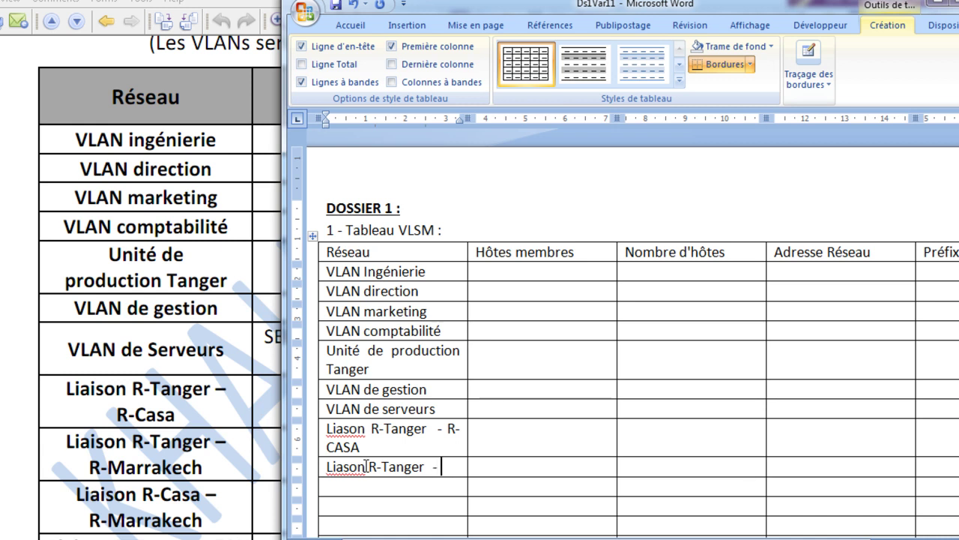
text(R-Marra)
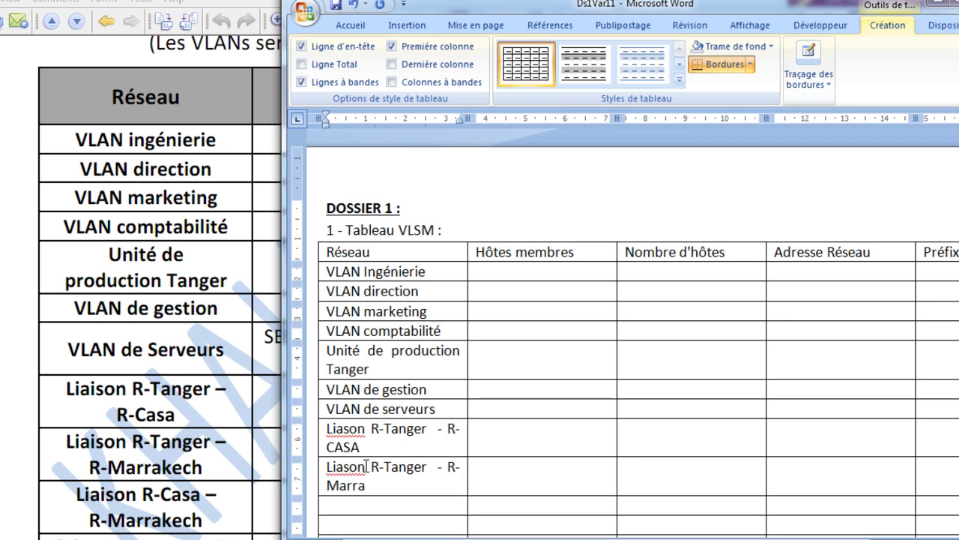
text(kech)
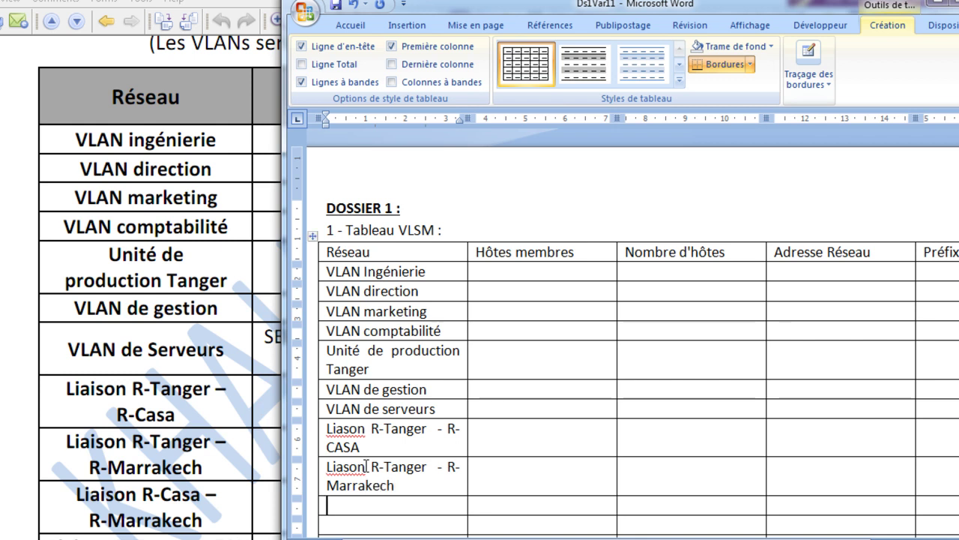
Paste the copied link name into the following Réseau cell and edit it to read "Liason R-CASA - R-Marrakech".
key(ctrl+v)
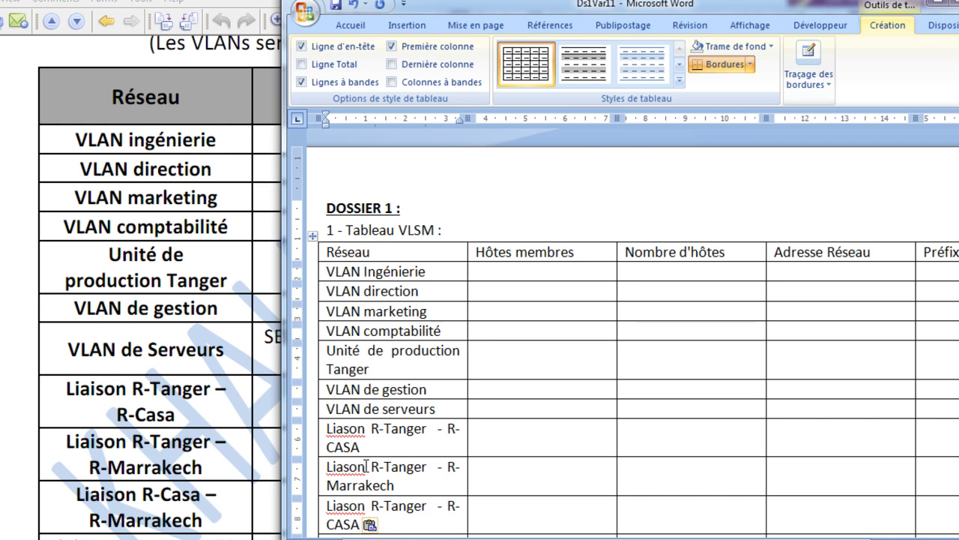
key(BackSpace)
key(BackSpace)
key(BackSpace)
key(BackSpace)
key(BackSpace)
key(BackSpace)
key(BackSpace)
key(BackSpace)
key(BackSpace)
key(BackSpace)
key(BackSpace)
key(BackSpace)
key(BackSpace)
key(BackSpace)
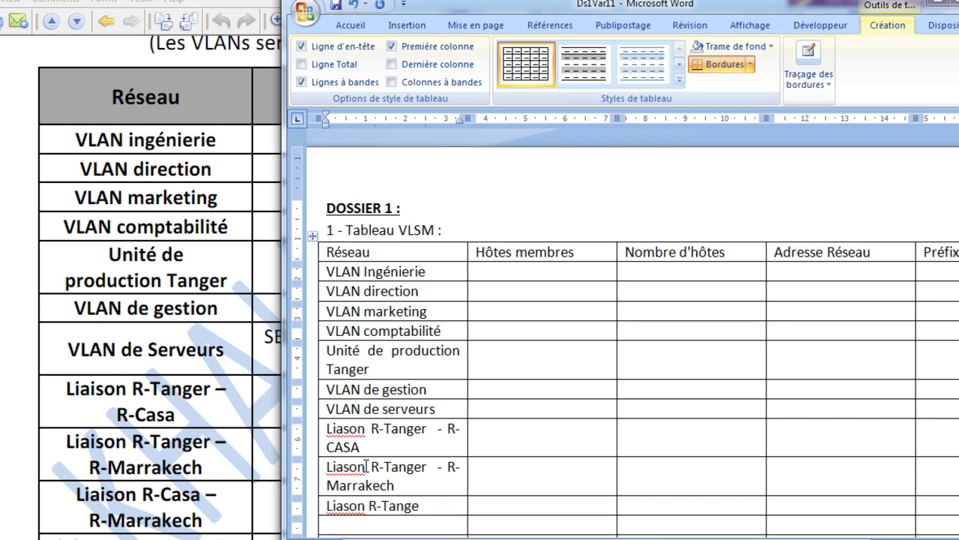
key(BackSpace)
text(CASA)
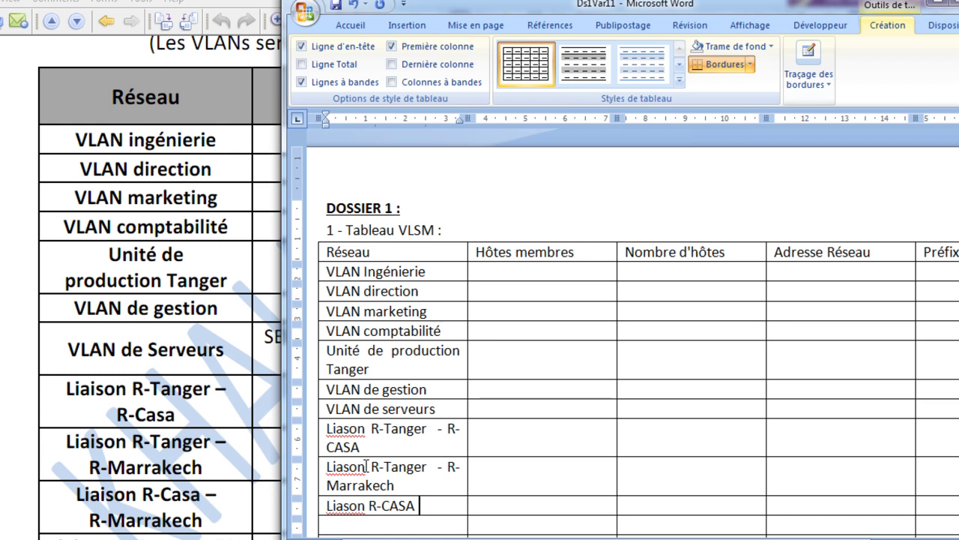
text( -)
text( R-)
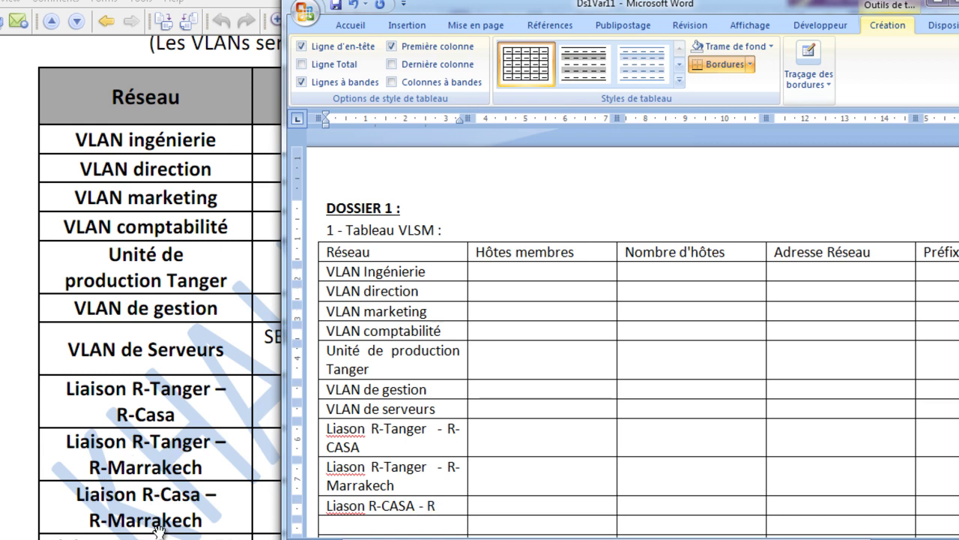
text(Marrakech)
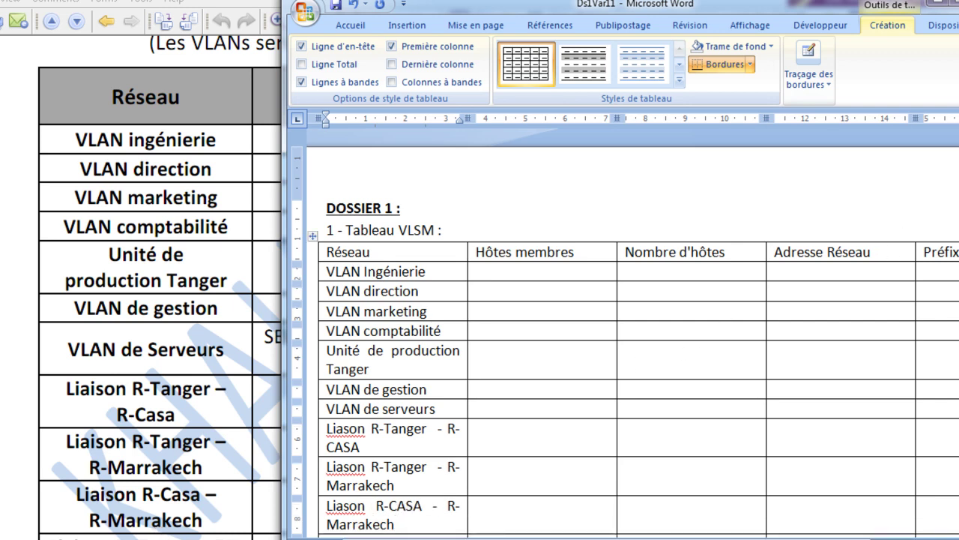
Consult the remaining rows of the PDF table and add "Liason R-Tanger - FAI" in the next Réseau cell from the copied link name.
scroll(622, 338, down, 1)
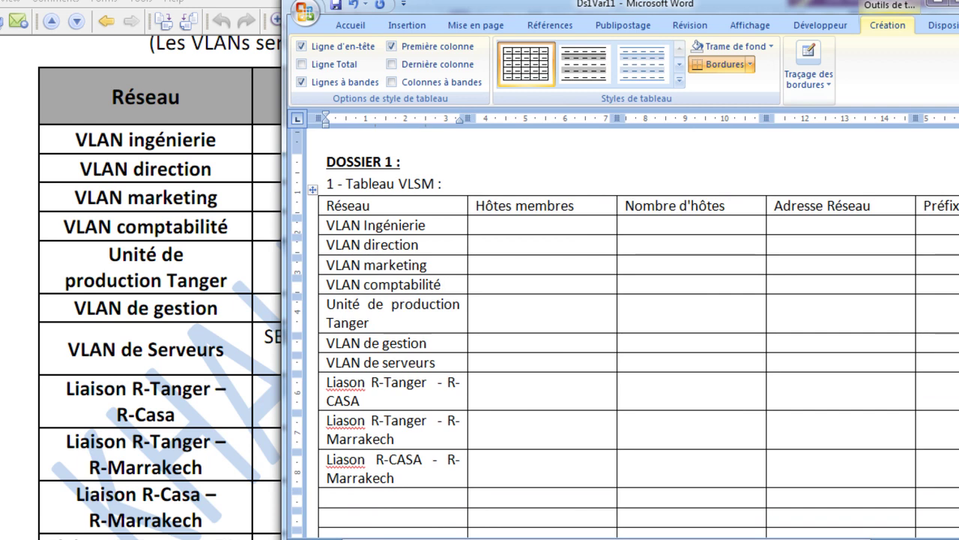
key(alt+Tab)
scroll(480, 284, down, 2)
scroll(485, 287, down, 3)
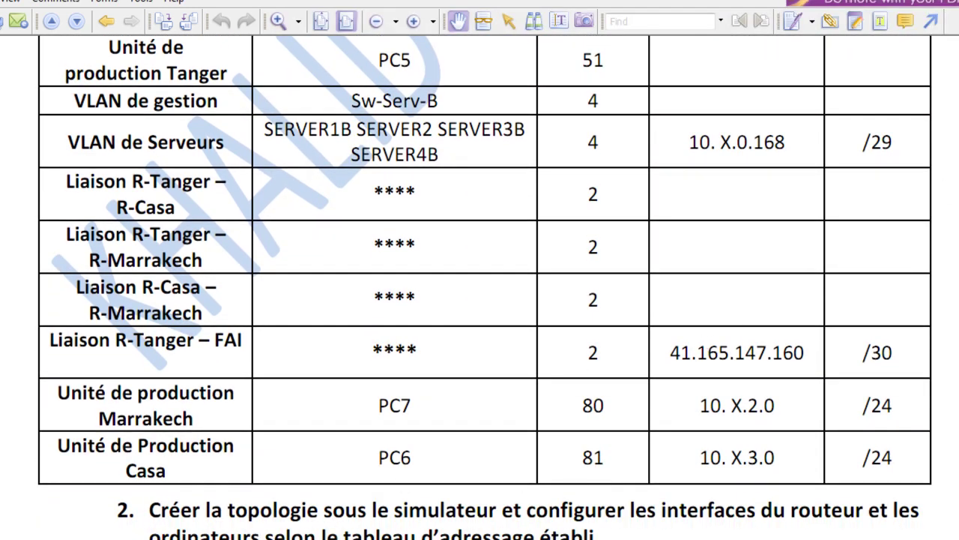
key(alt+Tab)
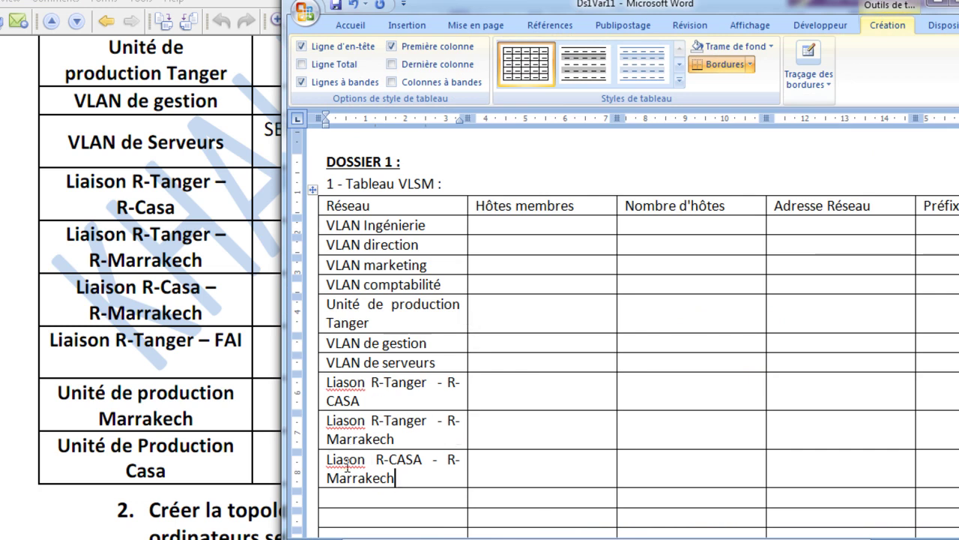
key(Down)
key(ctrl+v)
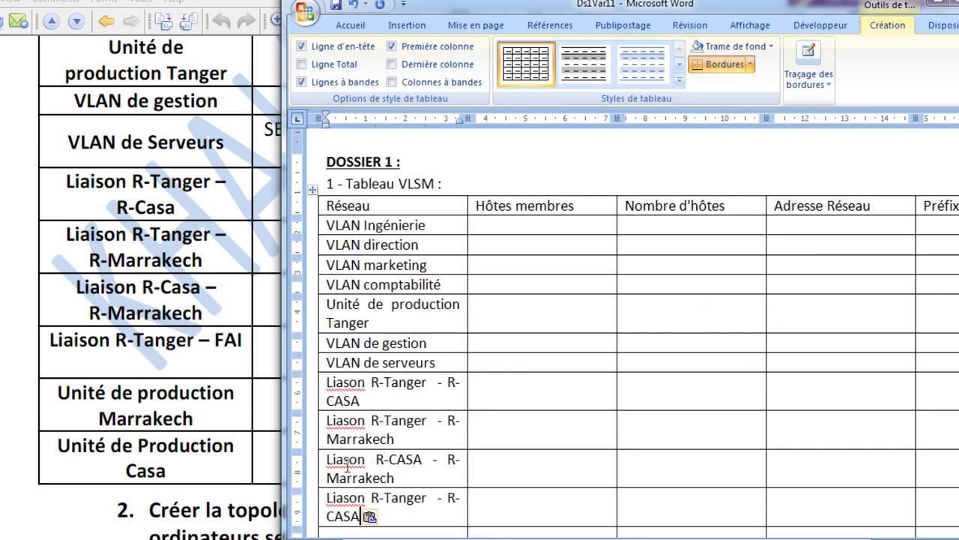
key(BackSpace)
key(BackSpace)
key(BackSpace)
key(BackSpace)
key(BackSpace)
key(BackSpace)
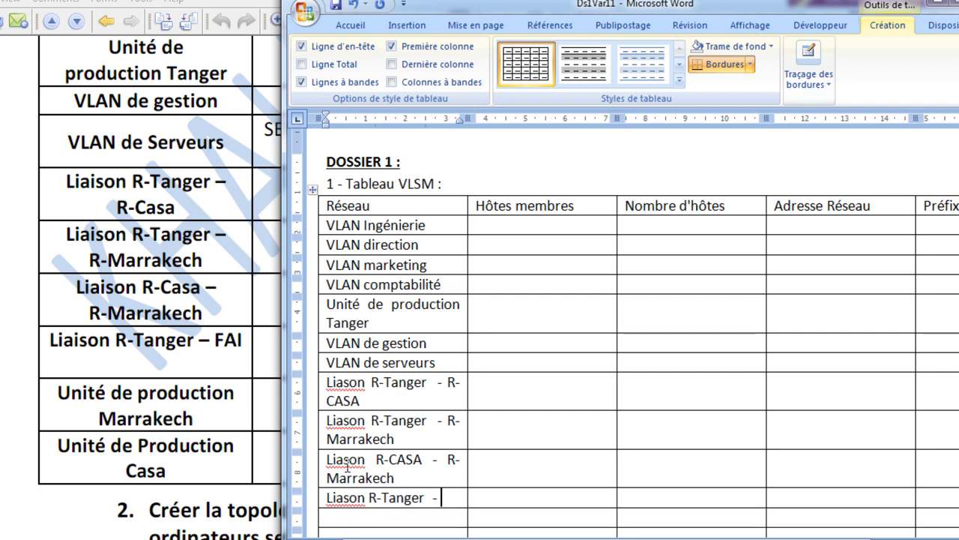
text(FAI)
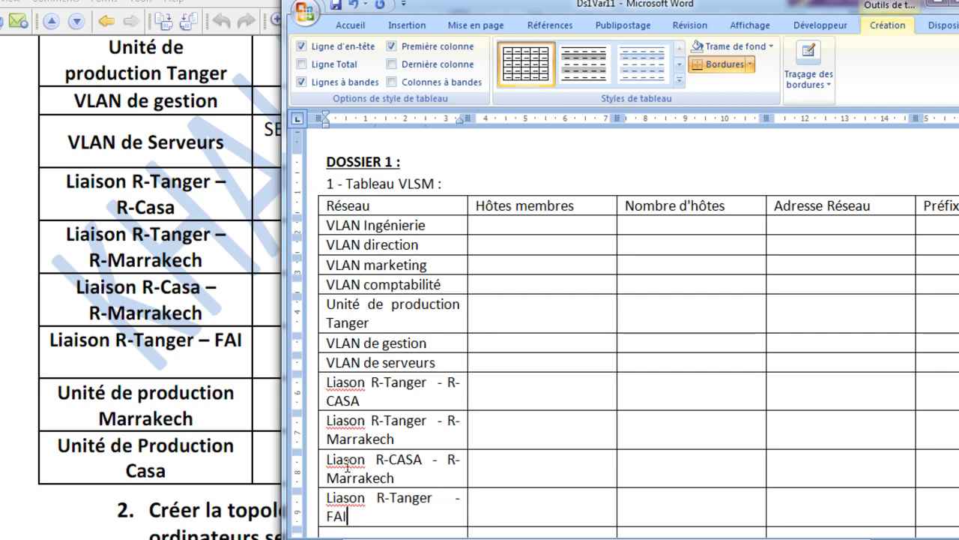
key(Down)
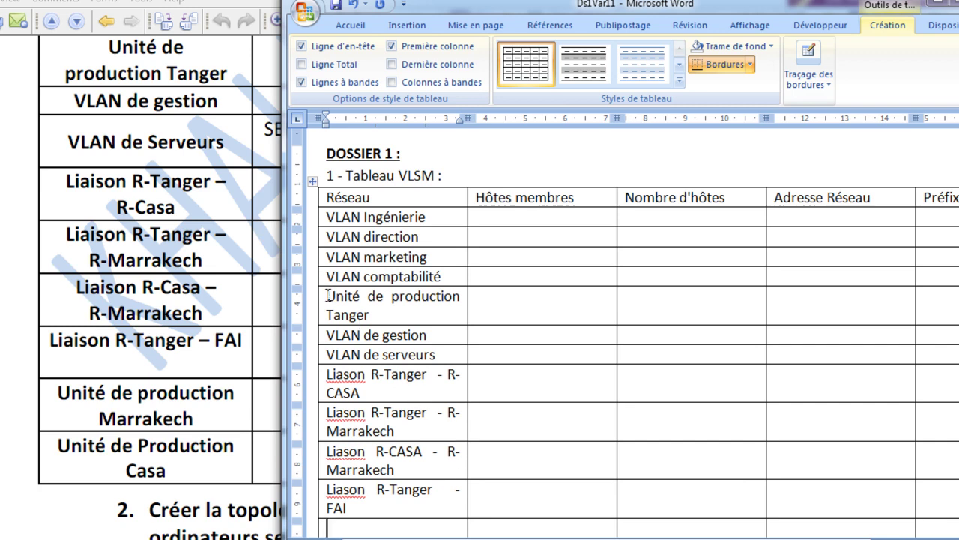
Copy "Unité de production" from the Tanger row into the next empty Réseau cell and complete it with "Marrakech".
drag(327, 295, 419, 301)
key(ctrl+c)
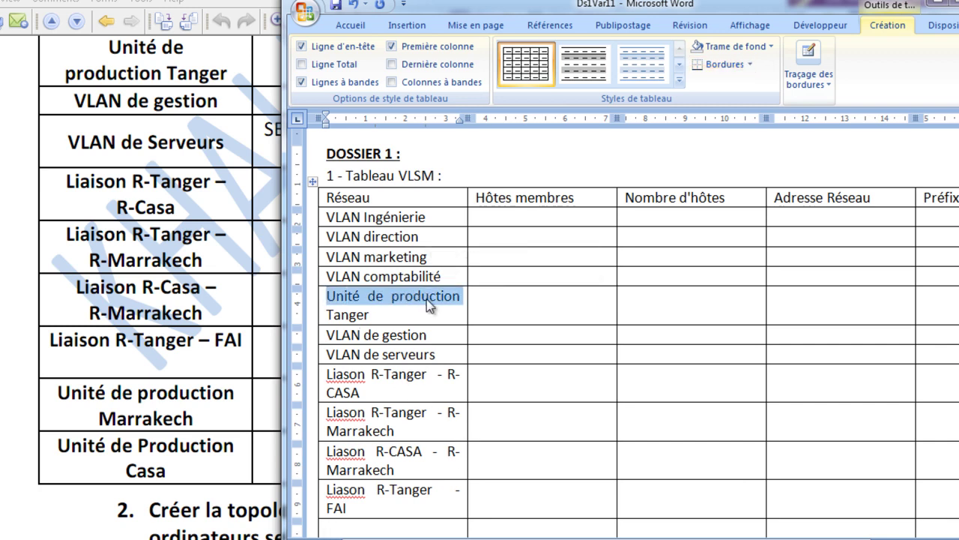
click(362, 527)
key(ctrl+v)
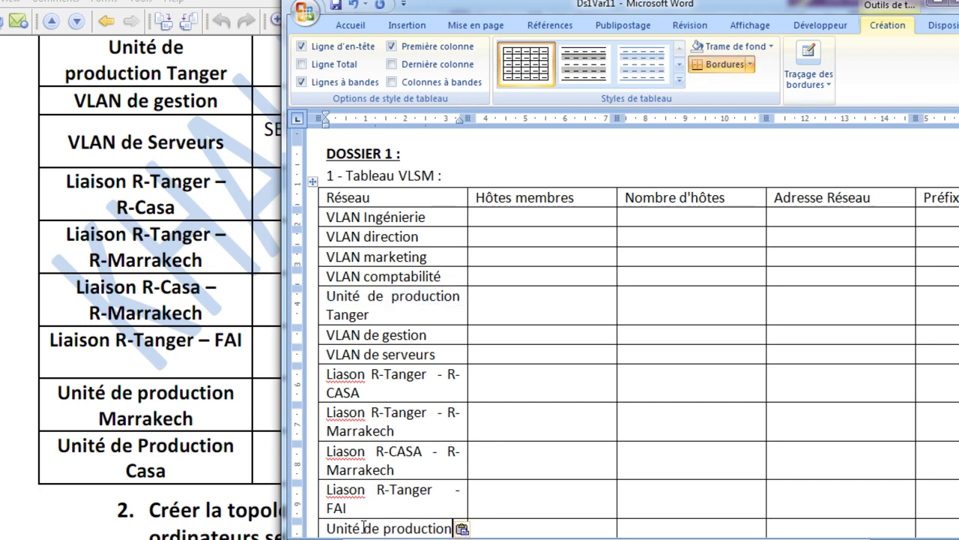
text(Marre)
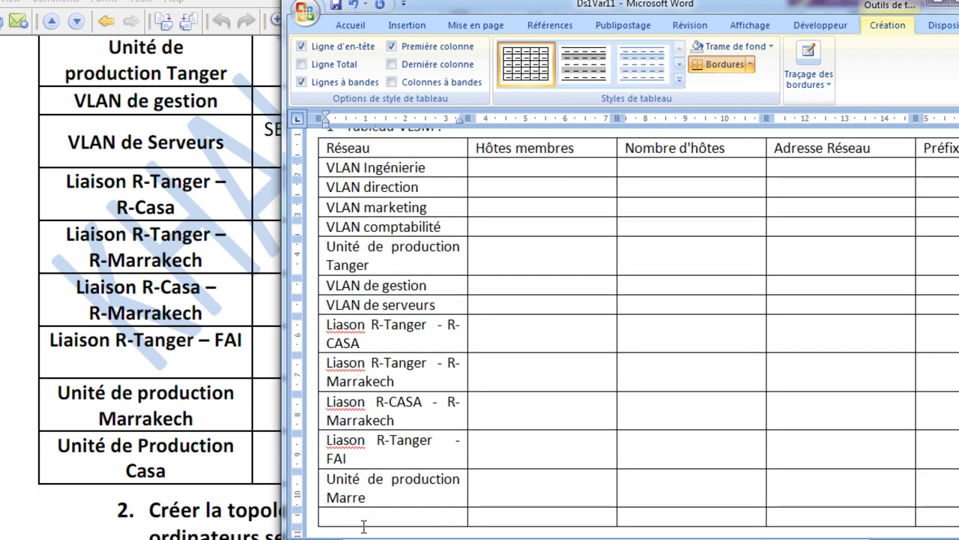
key(BackSpace)
text(akech)
Paste the copied unit name into the last Réseau cell and complete it as "Unité de production Casa".
click(364, 525)
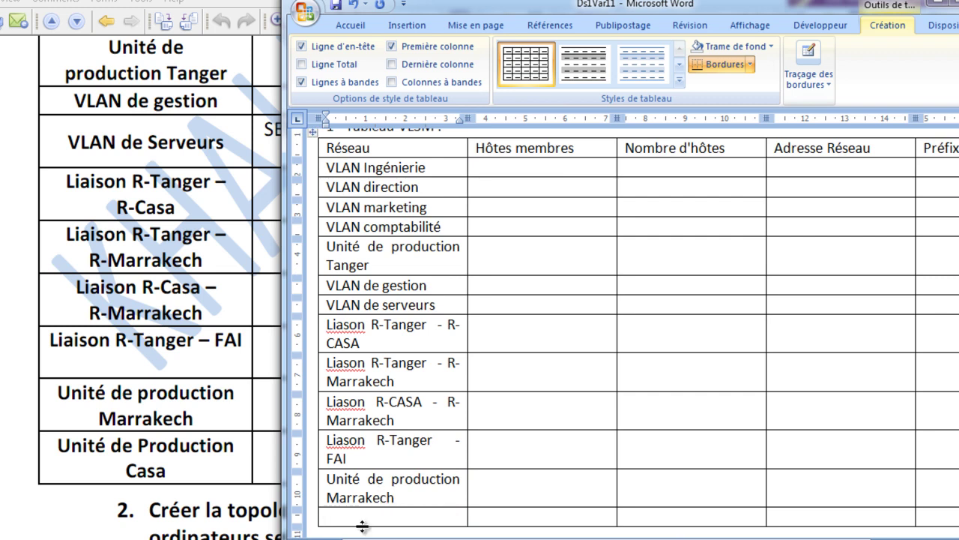
key(ctrl+v)
text(C)
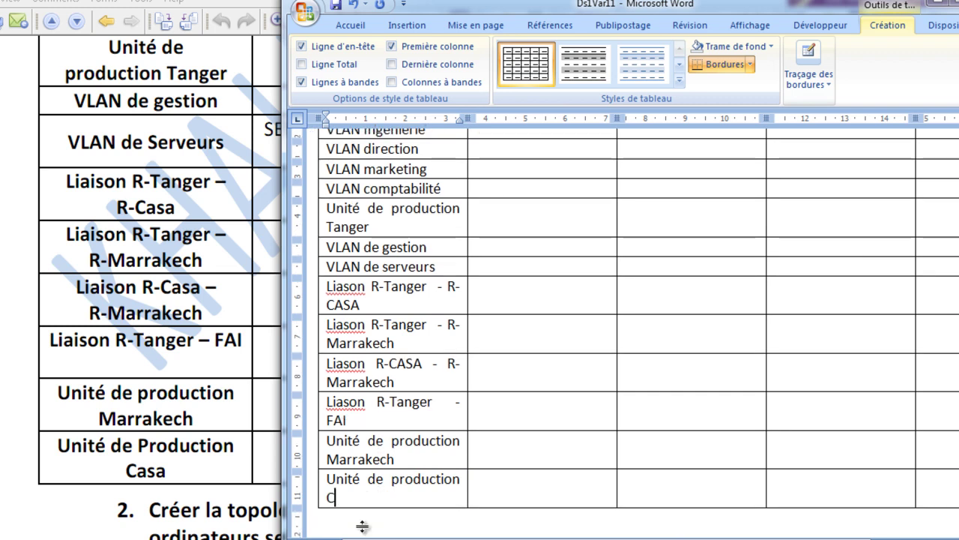
text(asa)
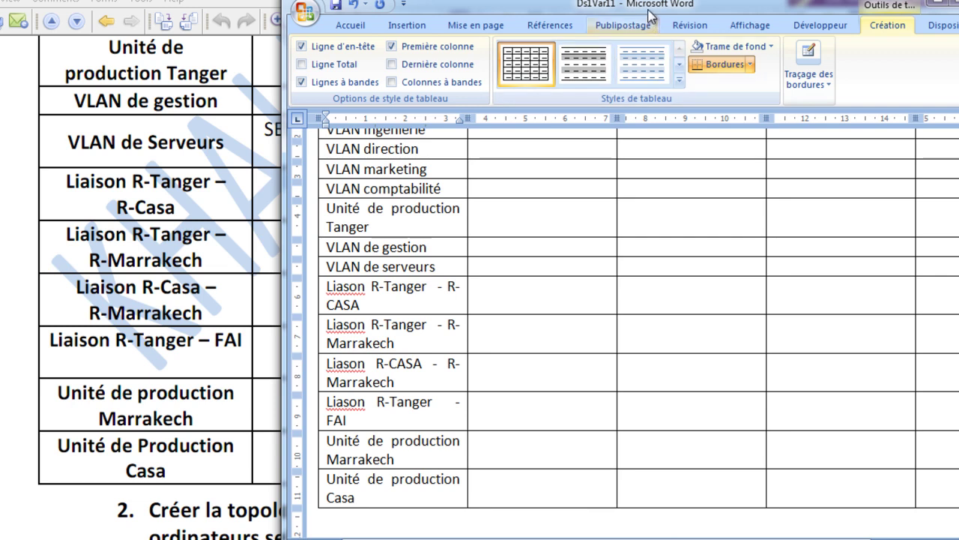
Consult the PDF table and correct the Hôtes membres cells of VLAN marketing and VLAN comptabilité to "PC3" and "PC4".
drag(651, 13, 830, 0)
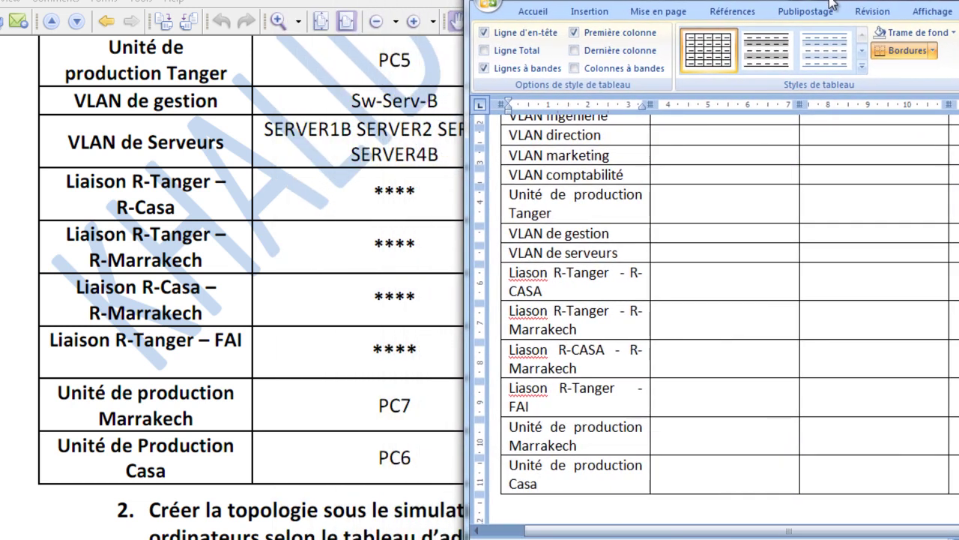
click(438, 406)
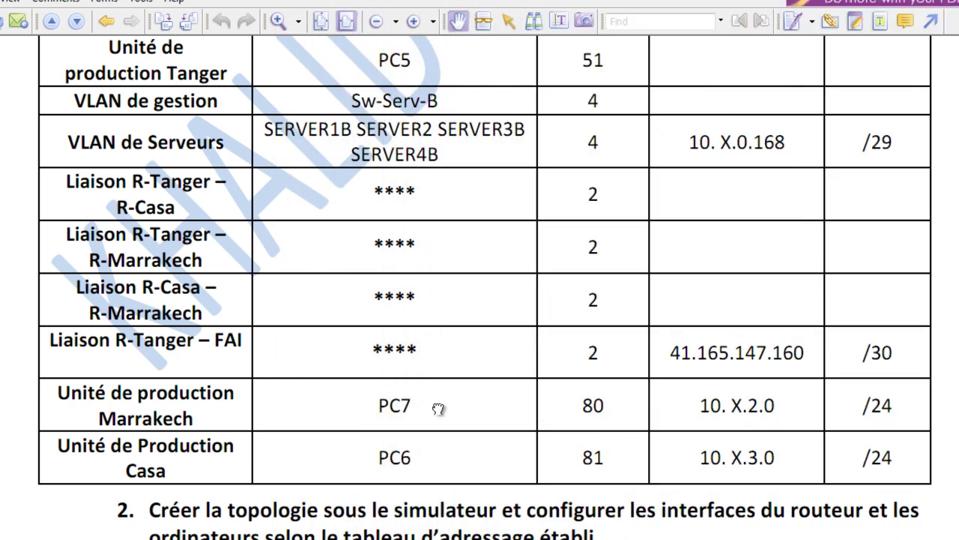
scroll(941, 311, up, 3)
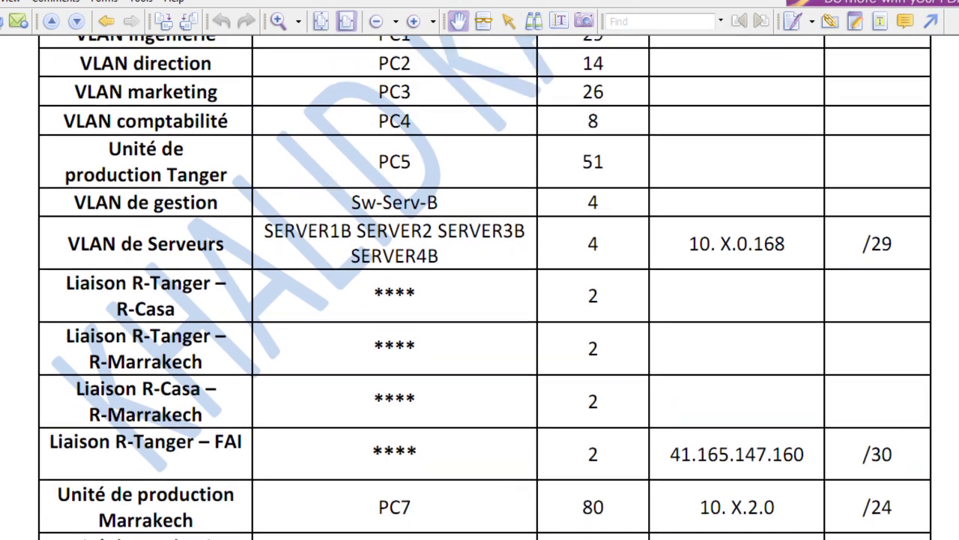
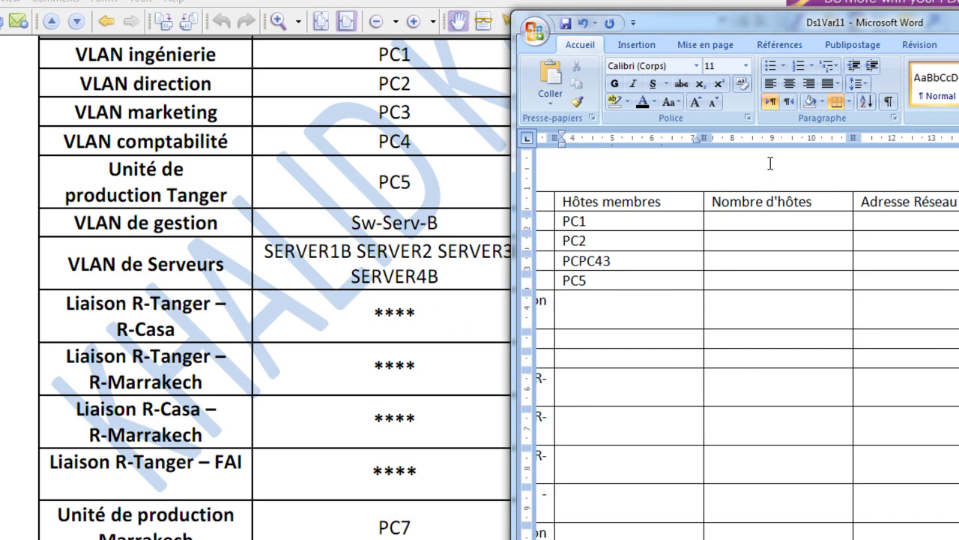
text(S)
click(614, 260)
key(BackSpace)
key(BackSpace)
key(BackSpace)
key(BackSpace)
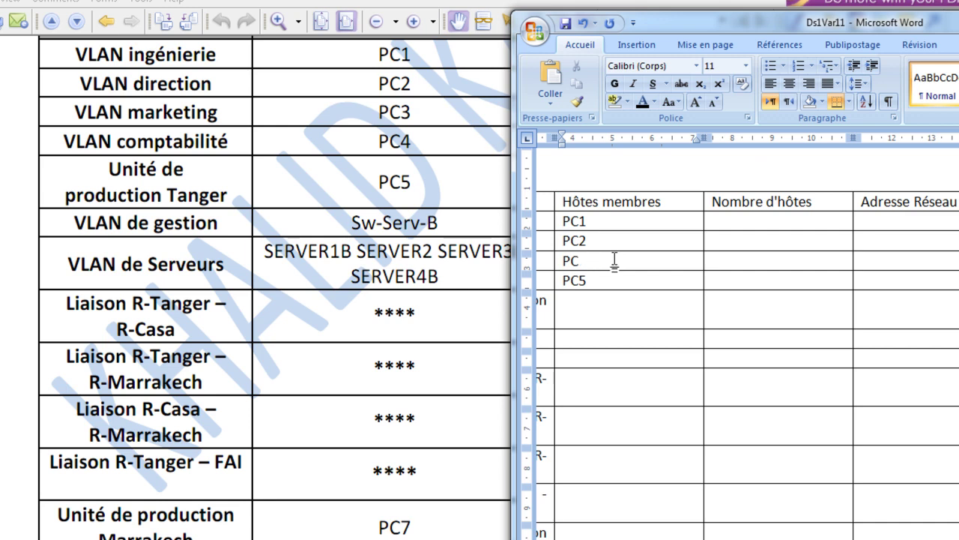
text(3)
key(Down)
key(BackSpace)
text(4)
Enter "PC5" as the host of Unité de production Tanger and "Sw-Serv-B" as the host of VLAN de gestion.
key(Down)
text(PC5)
key(Down)
text(Sw-)
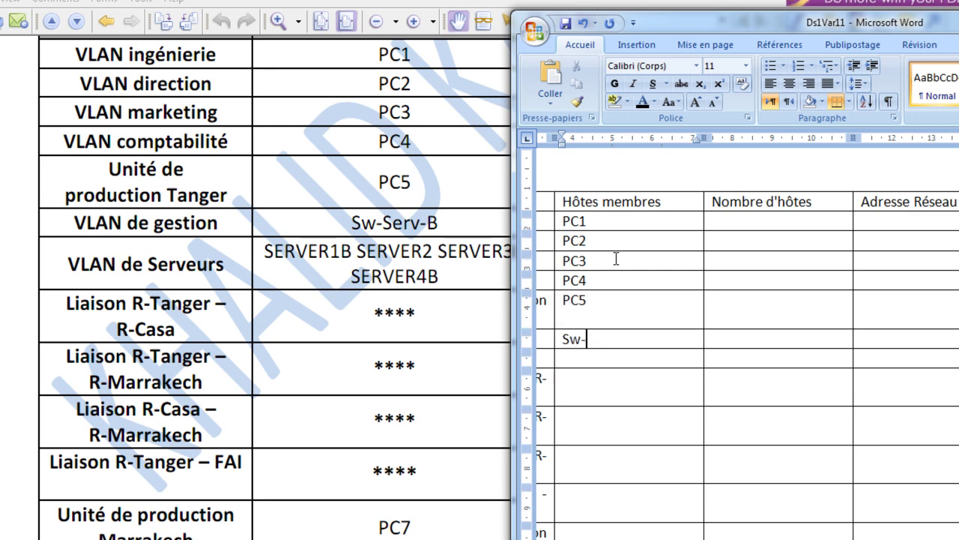
text(Serv)
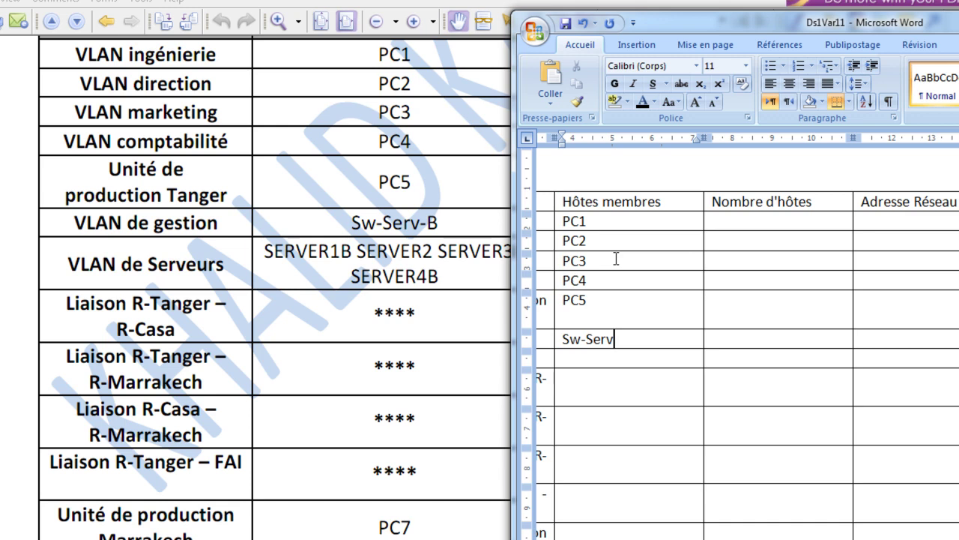
text(-B)
Enter "SERVER1B" in the Hôtes membres cell of VLAN de serveurs, copying the word "SERVER" for reuse.
text(SERVER)
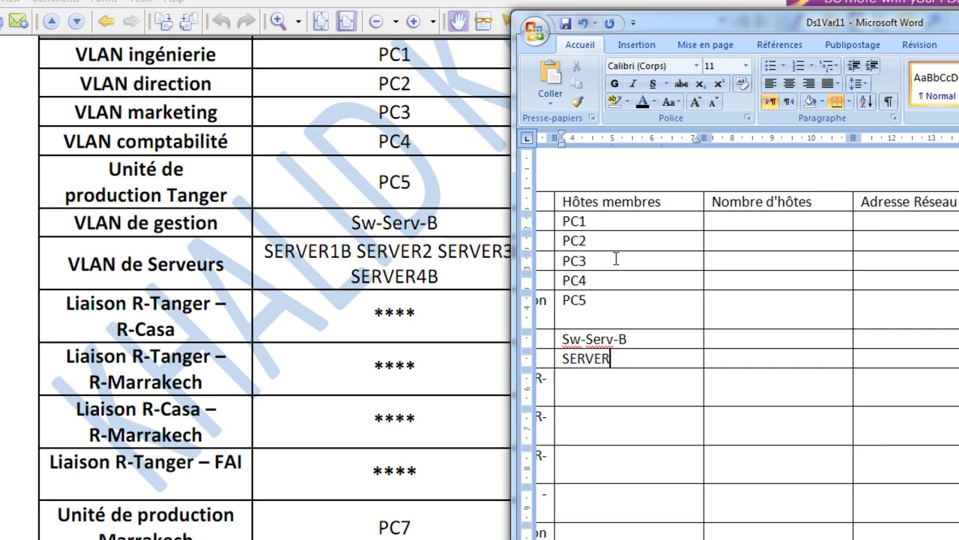
key(shift+Left)
key(shift+Left)
key(shift+Left)
key(shift+Left)
key(shift+Left)
key(shift+Left)
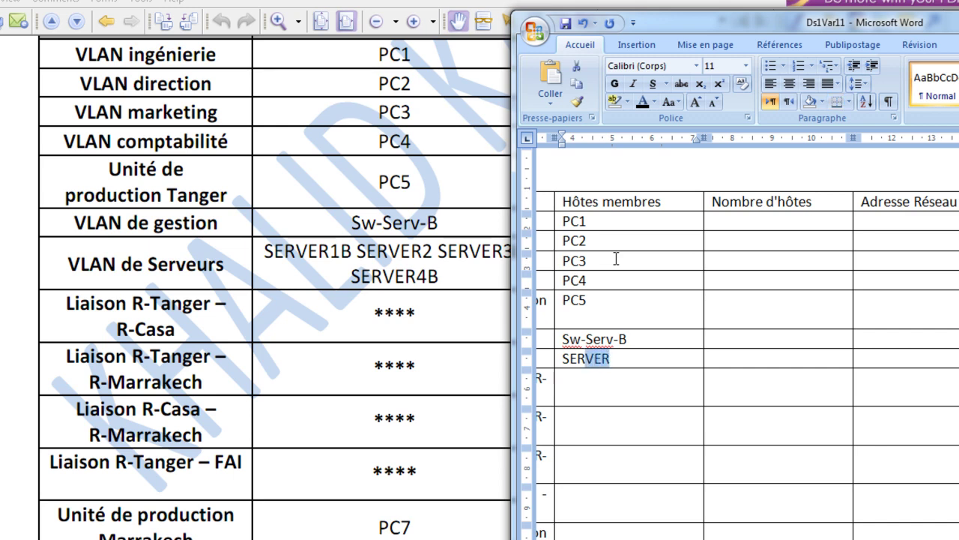
text(Unité de production)
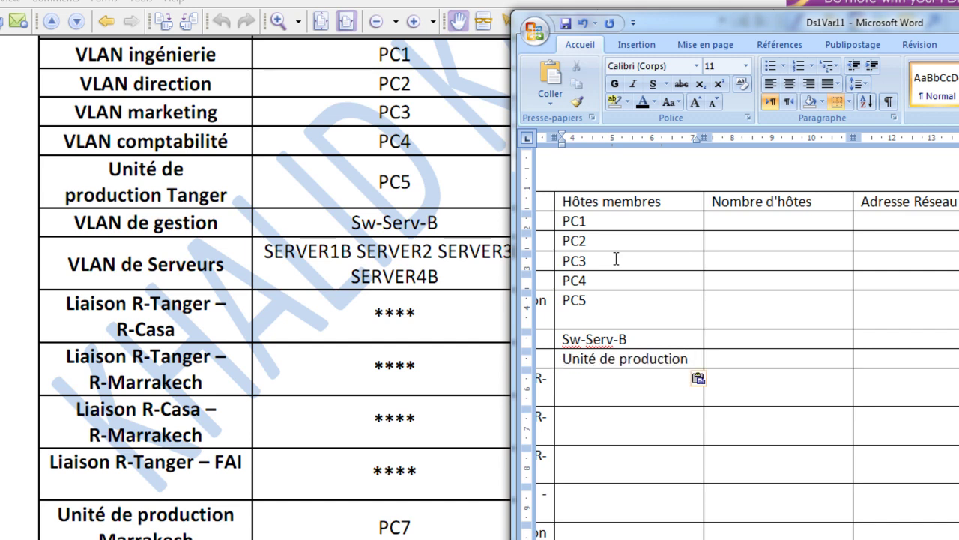
key(ctrl+z)
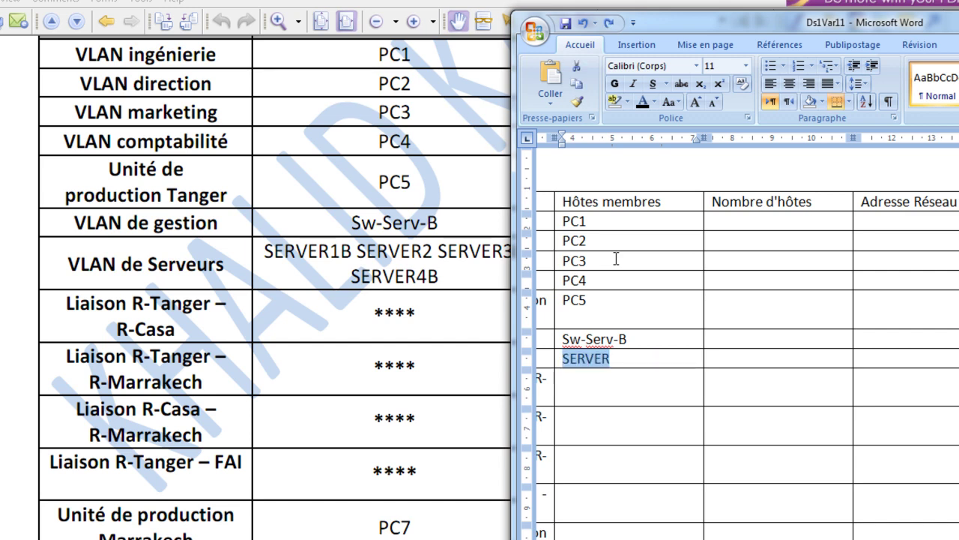
text(SERVER)
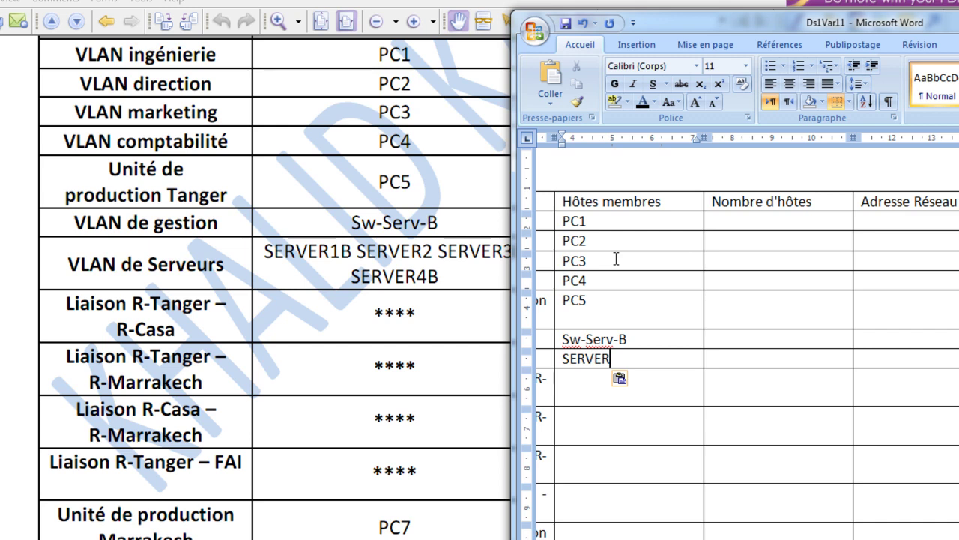
text(1)
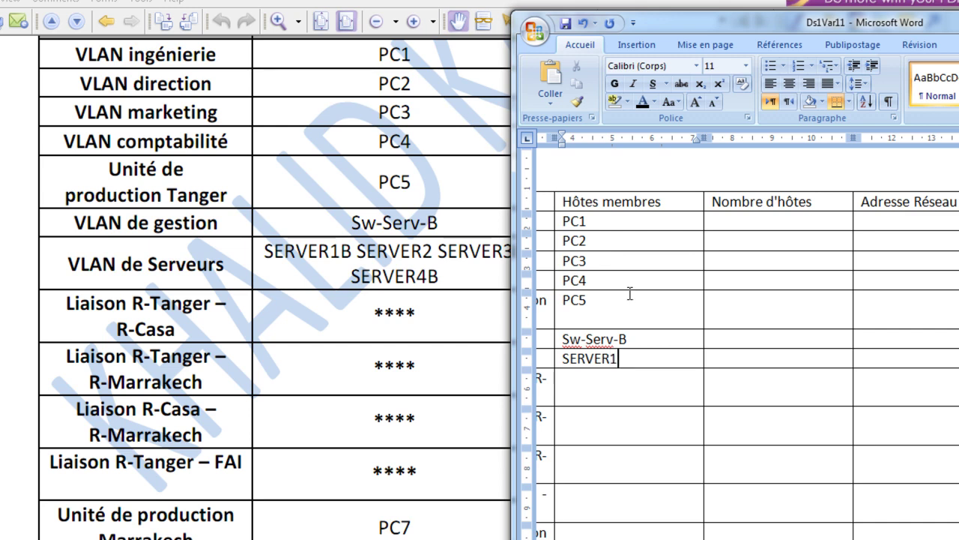
text(B)
Add "SERVER2B", "SERVER3B" and "SERVER4B" to the same server hosts cell from the copied word.
text(SERVER)
text(1)
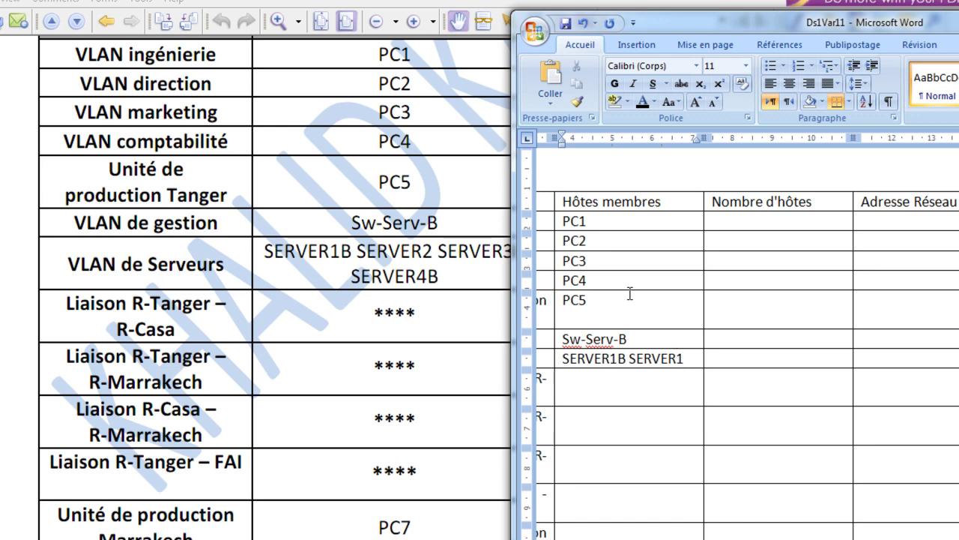
key(BackSpace)
text(2B)
text(SERVER)
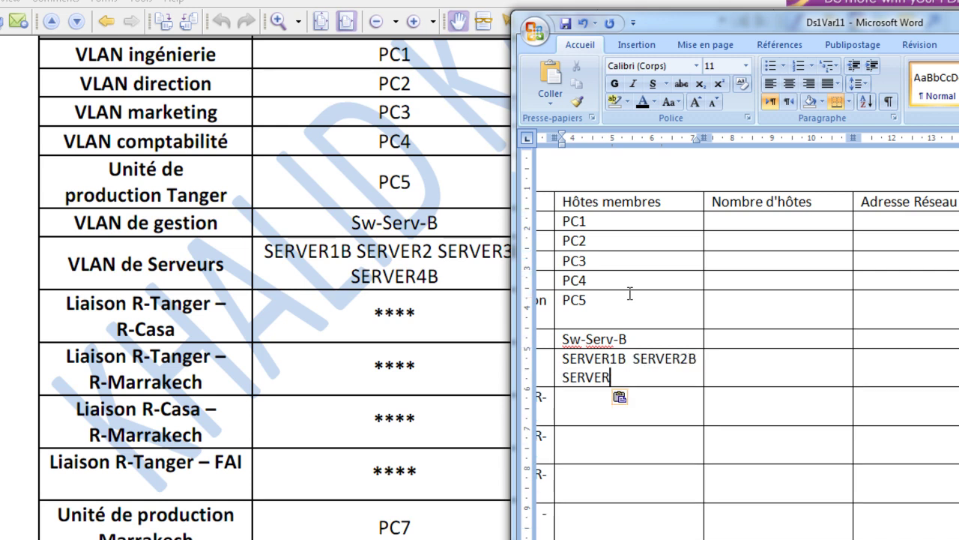
text(3B)
text(SERVER)
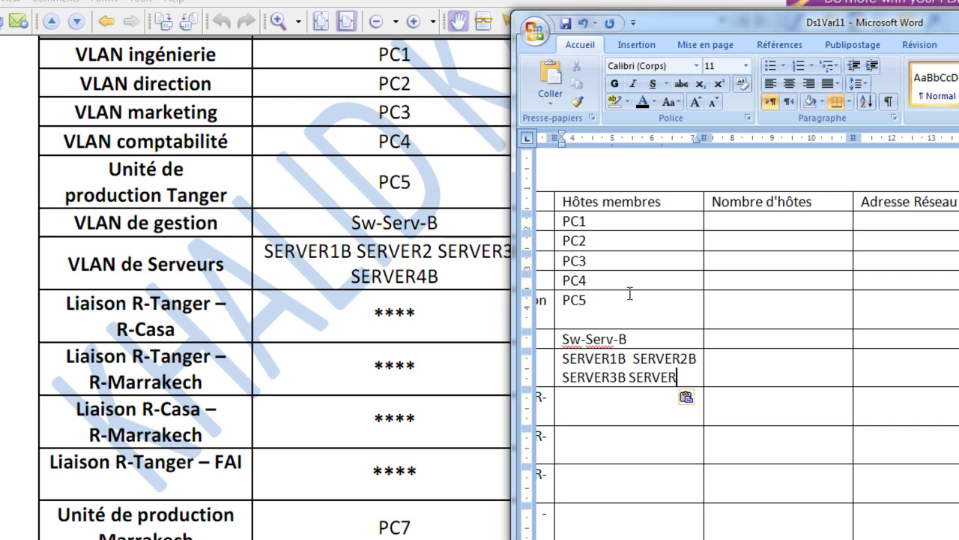
text(4B)
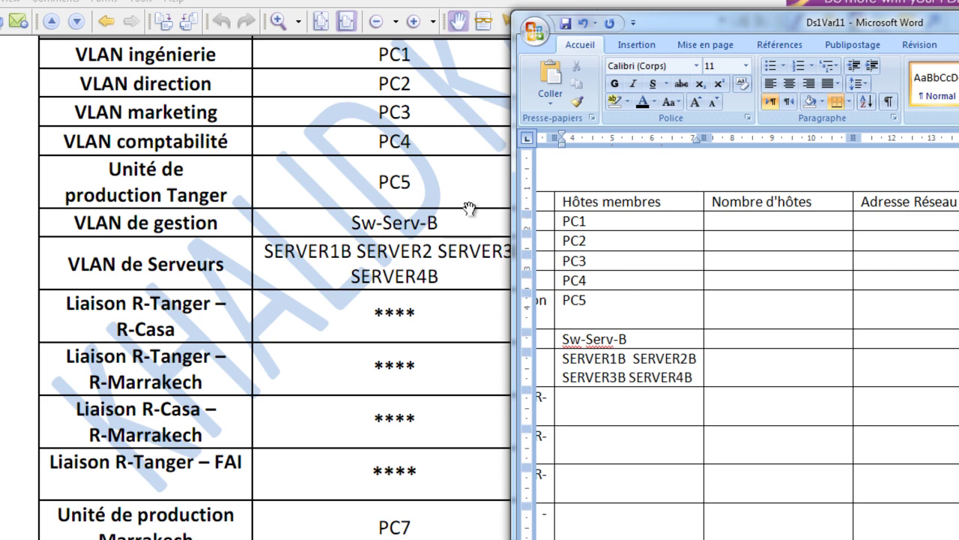
Check the link rows in the PDF and enter "****" as hosts of the R-Tanger - R-CASA and R-Tanger - R-Marrakech links.
click(473, 278)
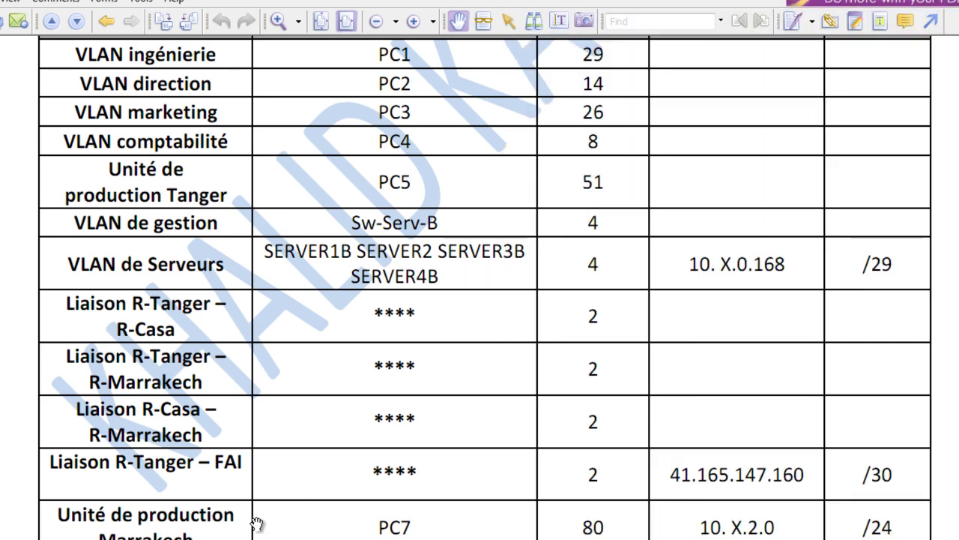
key(alt+Tab)
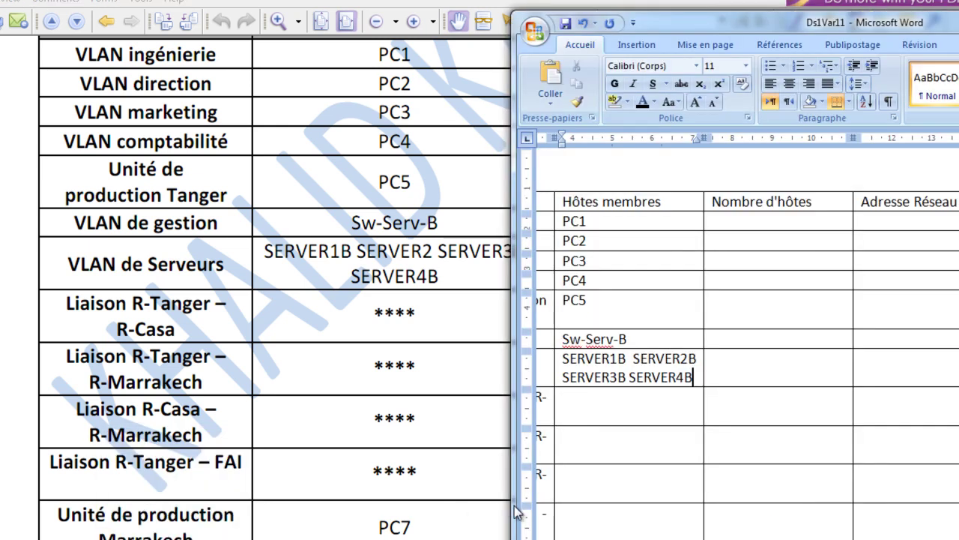
click(672, 408)
text(+)
key(BackSpace)
text(****)
key(Down)
text(****)
Enter "***" as hosts of the remaining two links, "PC7" for Unité de production Marrakech and "PC6" for Unité de production Casa.
key(Down)
text(***)
key(Down)
text(***)
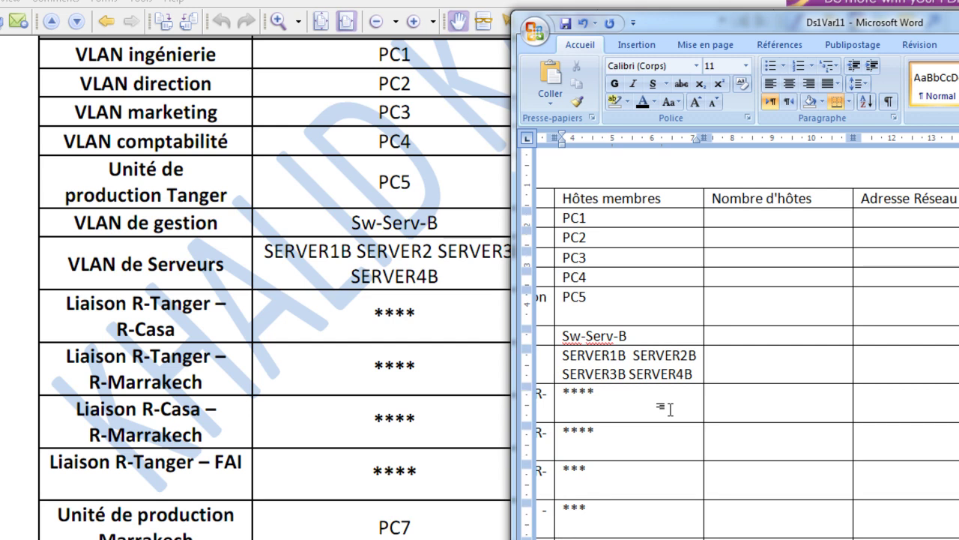
scroll(669, 409, down, 1)
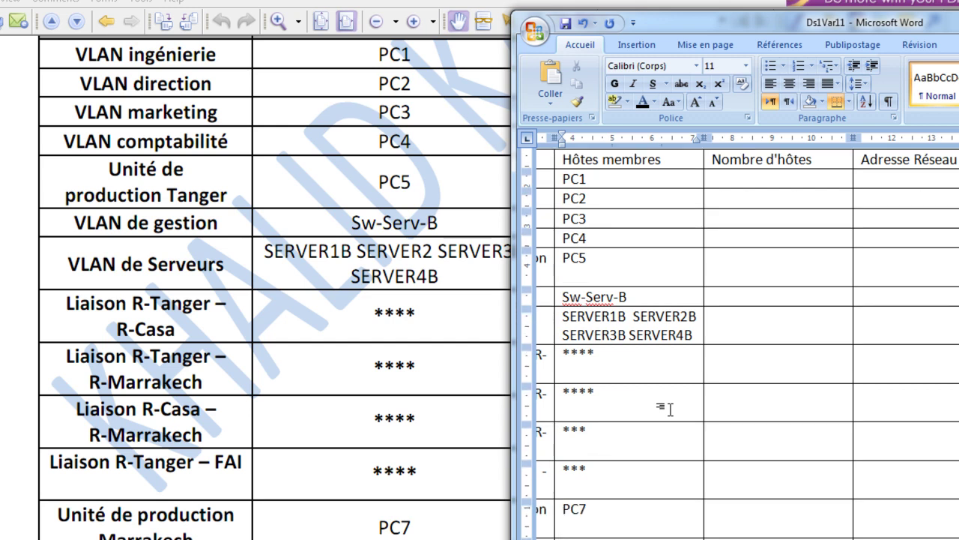
scroll(670, 408, down, 1)
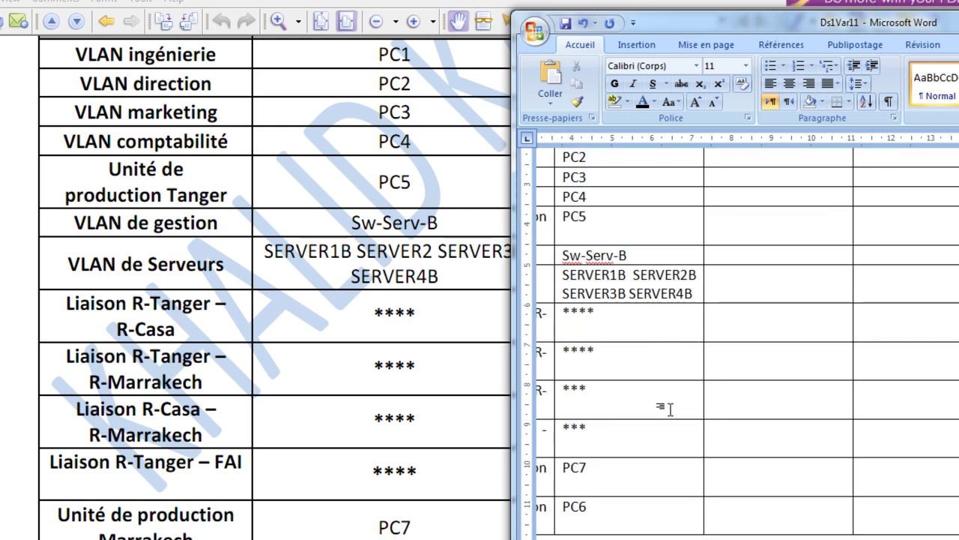
Review the PDF table and place the Word window so both Nombre d'hôtes columns are visible side by side.
click(435, 452)
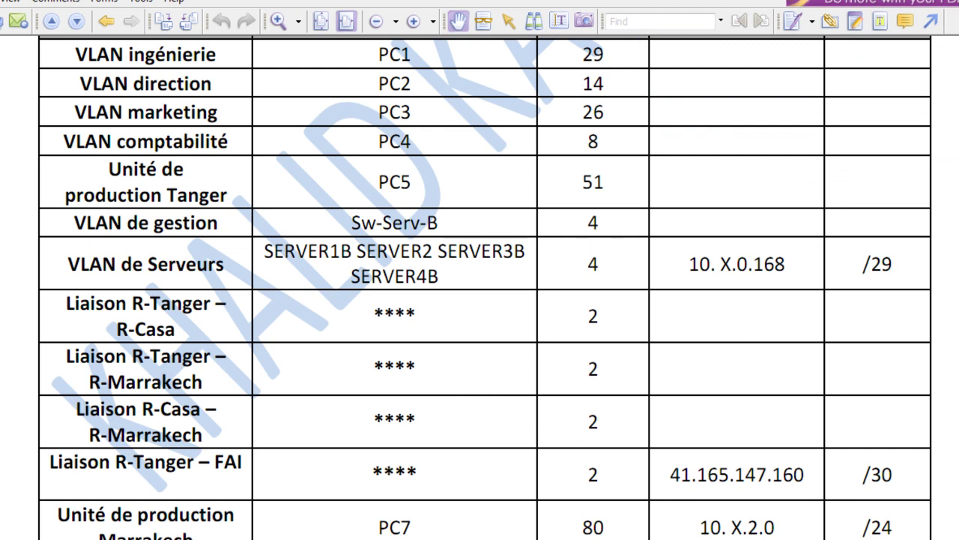
scroll(485, 287, up, 1)
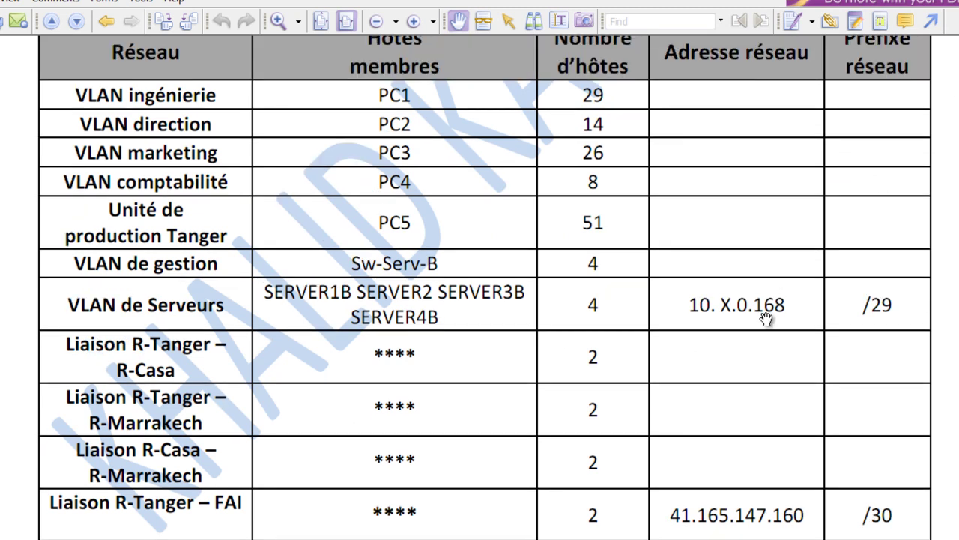
key(alt+Tab)
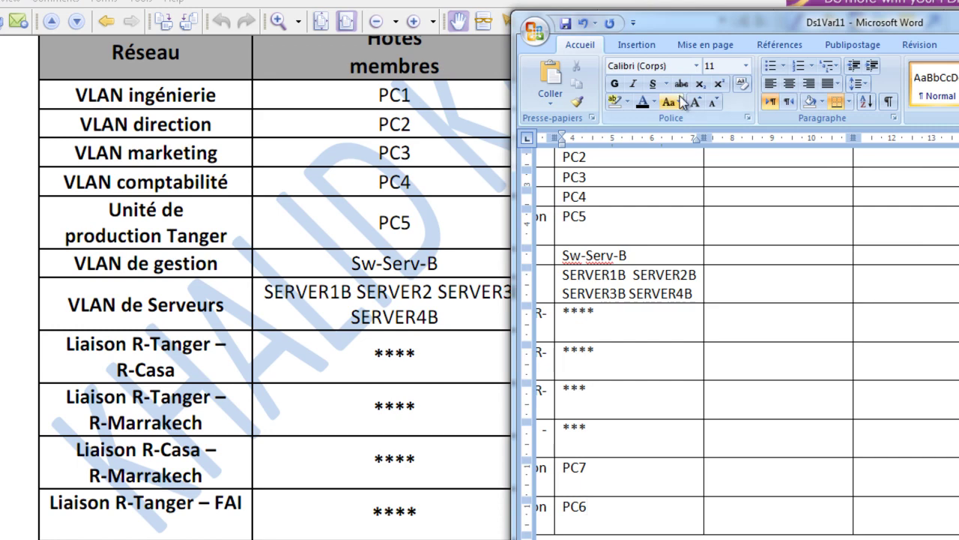
drag(719, 37, 2, 37)
drag(513, 280, 524, 209)
Fill the Nombre d'hôtes cells from VLAN Ingénierie to VLAN de serveurs with 29, 14, 26, 8, 51, 4 and 4.
click(55, 304)
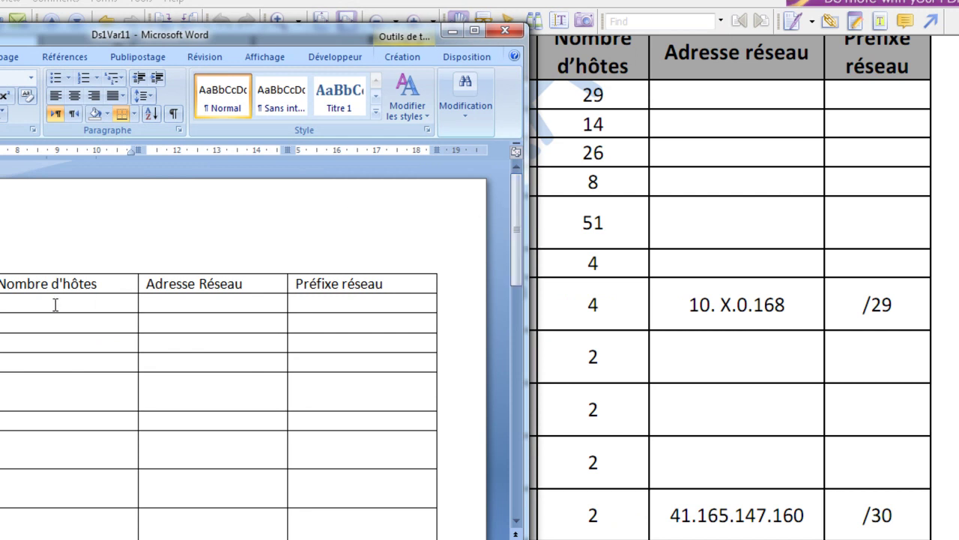
text(29)
key(Down)
text(14)
text(26)
key(Down)
text(4)
key(Down)
text(4)
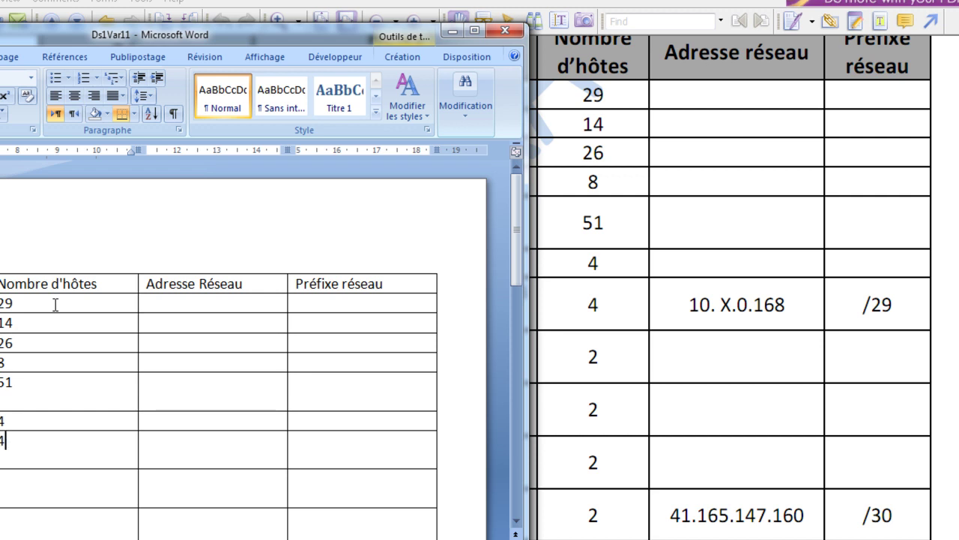
Enter 2 as the Nombre d'hôtes of each of the four link rows and return to the PDF table.
key(Down)
text(2)
key(Down)
text(2)
key(Down)
text(2)
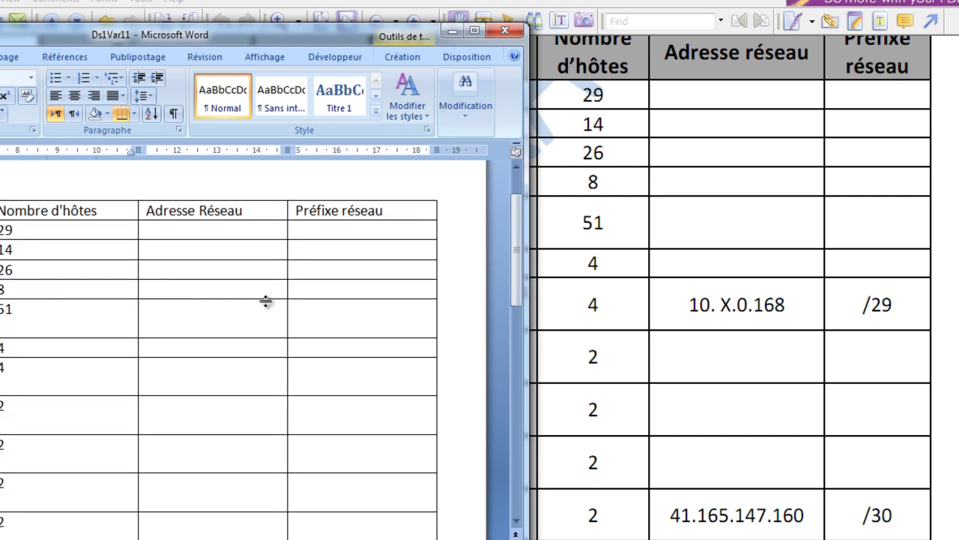
key(alt+Tab)
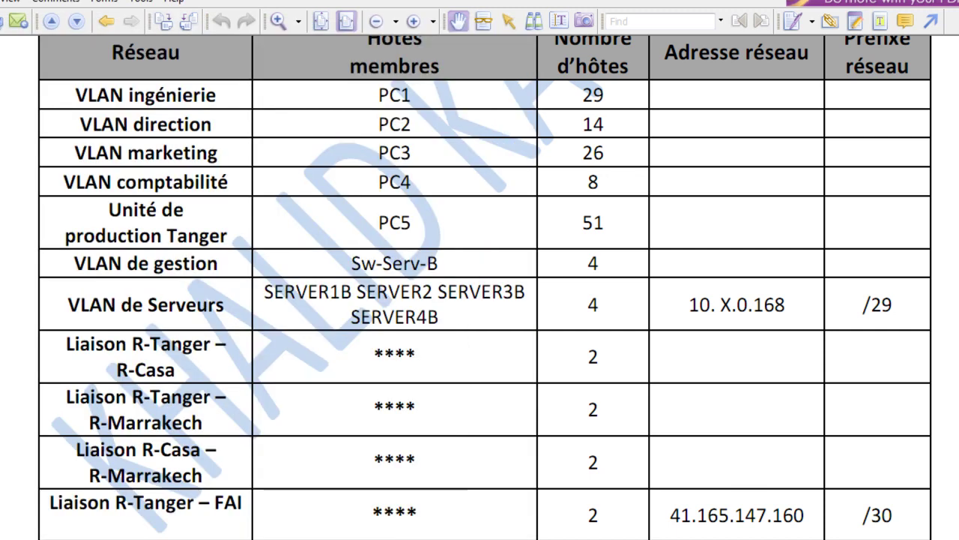
Enter 80 and 81 as the Nombre d'hôtes of Unité de production Marrakech and Unité de production Casa in the Word table.
scroll(315, 527, down, 3)
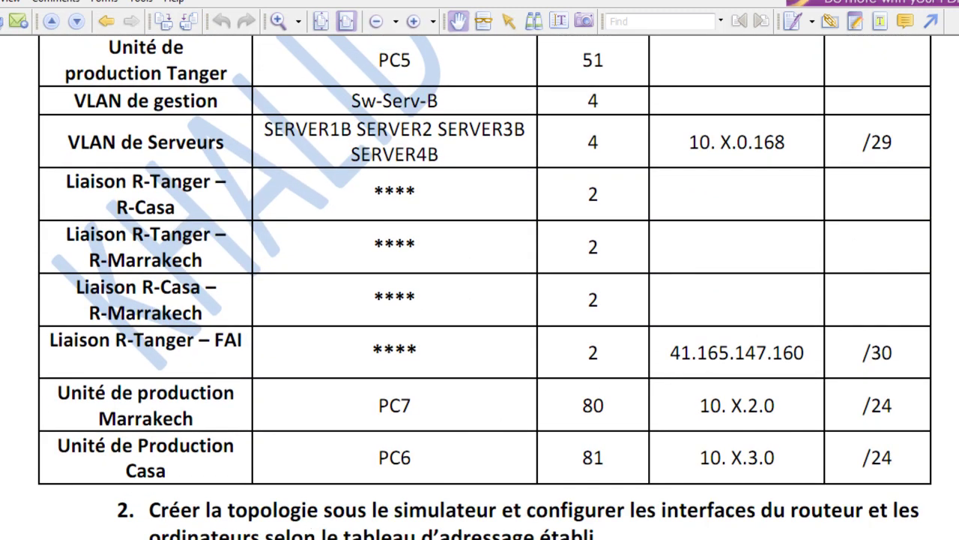
key(alt+Tab)
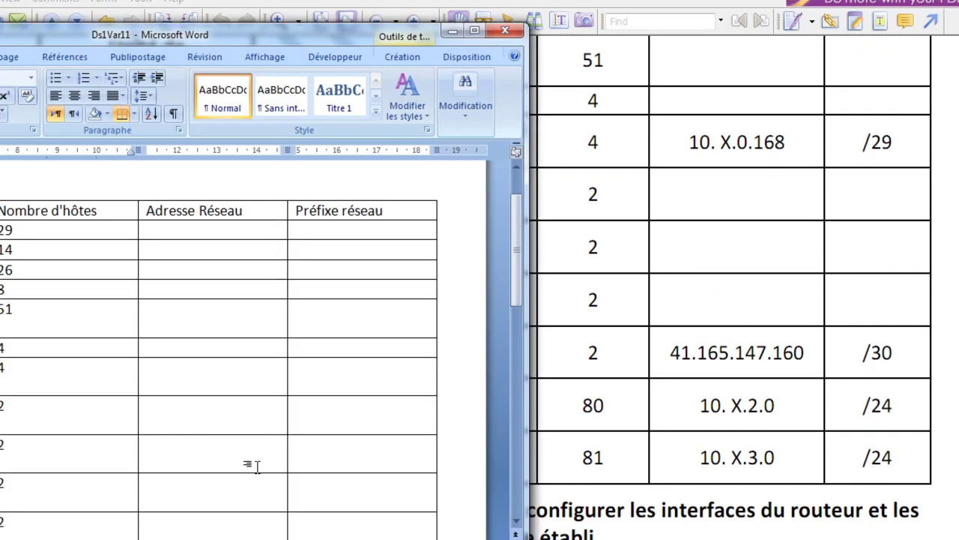
key(Down)
text(80)
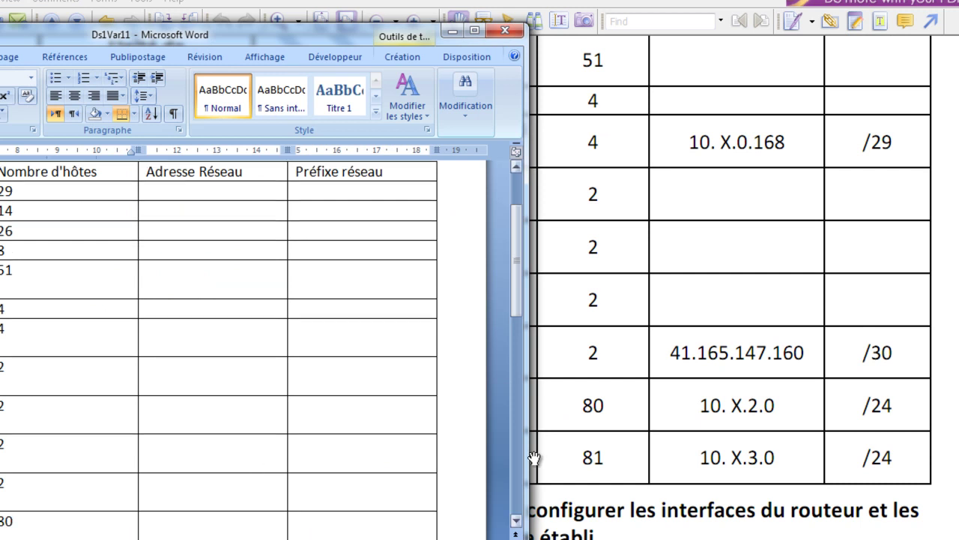
Fill the VLAN de serveurs row with Adresse Réseau 10.10.0.168 and Préfixe réseau /29.
mouse_move(517, 259)
mouse_down()
mouse_move(515, 283)
mouse_move(516, 257)
mouse_up()
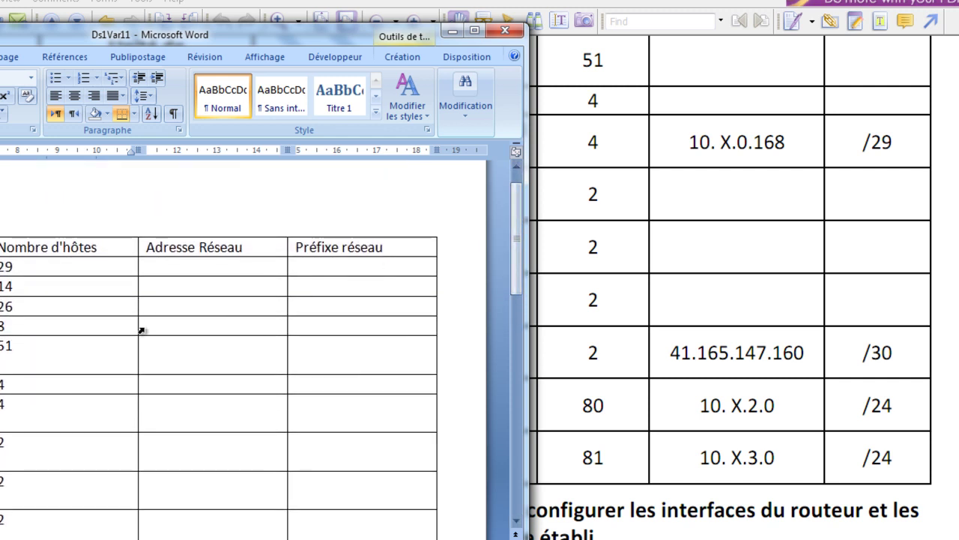
click(176, 406)
text(10.)
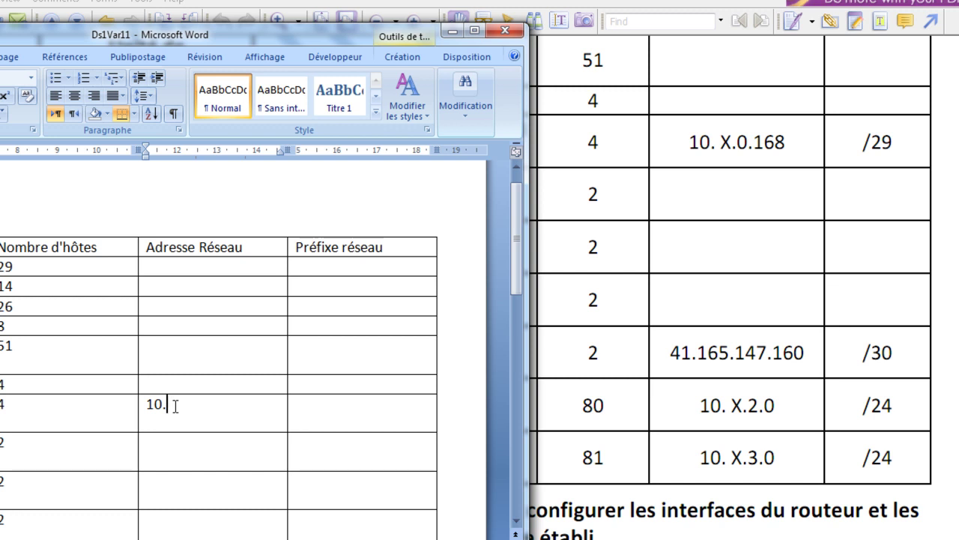
text(X)
key(BackSpace)
text(10.0.168)
key(Tab)
text(/22)
key(BackSpace)
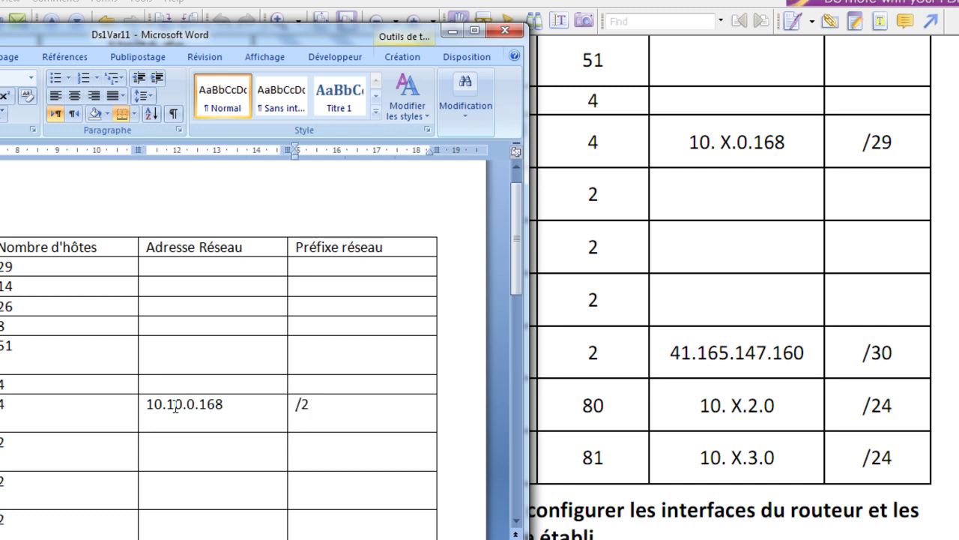
text(9)
Fill the Liason R-Tanger - FAI row with Adresse Réseau 41.165.147.160 and Préfixe réseau /30.
key(Down)
key(Down)
key(Down)
key(Down)
key(Down)
key(Down)
key(Up)
key(Up)
key(Left)
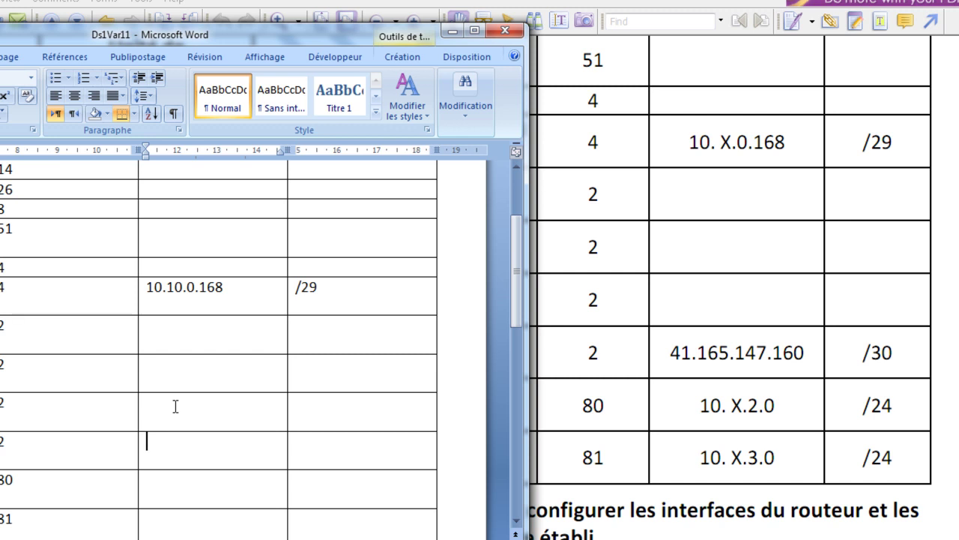
text(41.165.147.160)
key(Tab)
text(/30)
Enter 10.10.2.0/24 and 10.10.3.0/24 as Adresse Réseau of Unité de production Marrakech and Unité de production Casa.
key(Down)
key(Left)
text(10.)
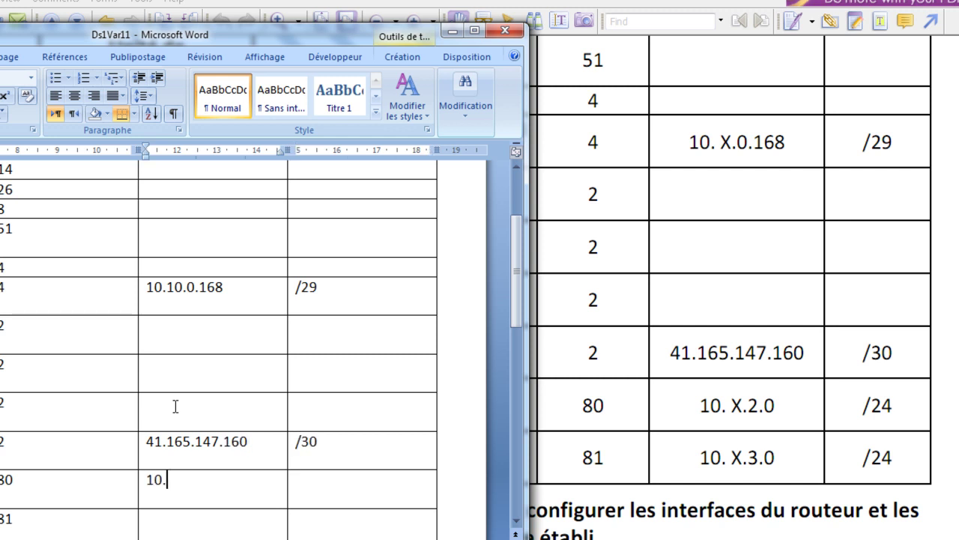
text(10.2.0/24)
key(Down)
text(10.10.)
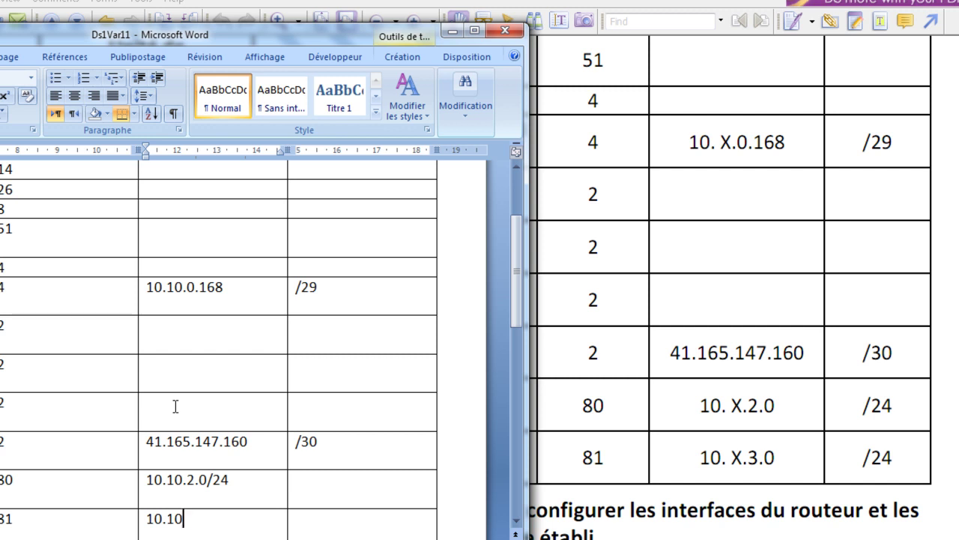
text(3.0/24)
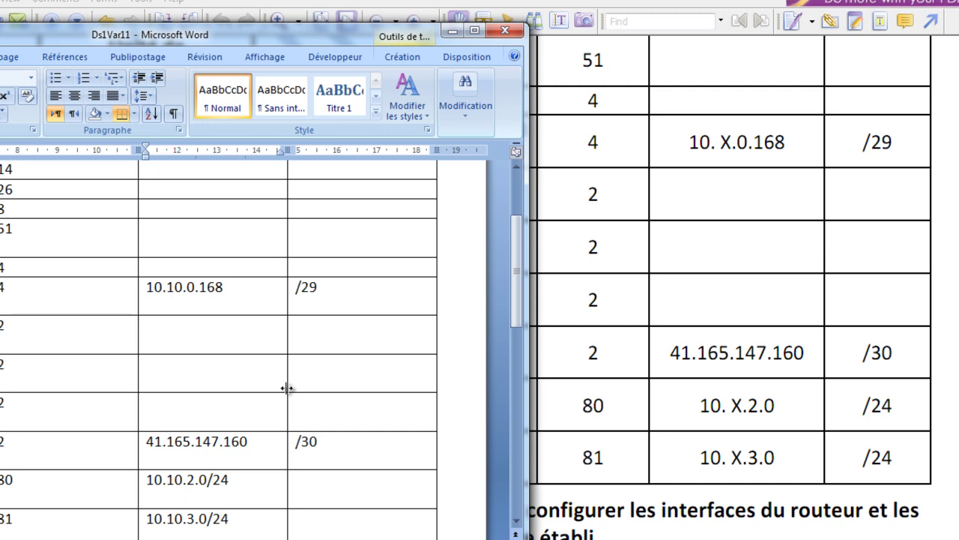
Maximize the Word window, collapse the ribbon, and center all table contents horizontally and vertically in their cells.
click(475, 31)
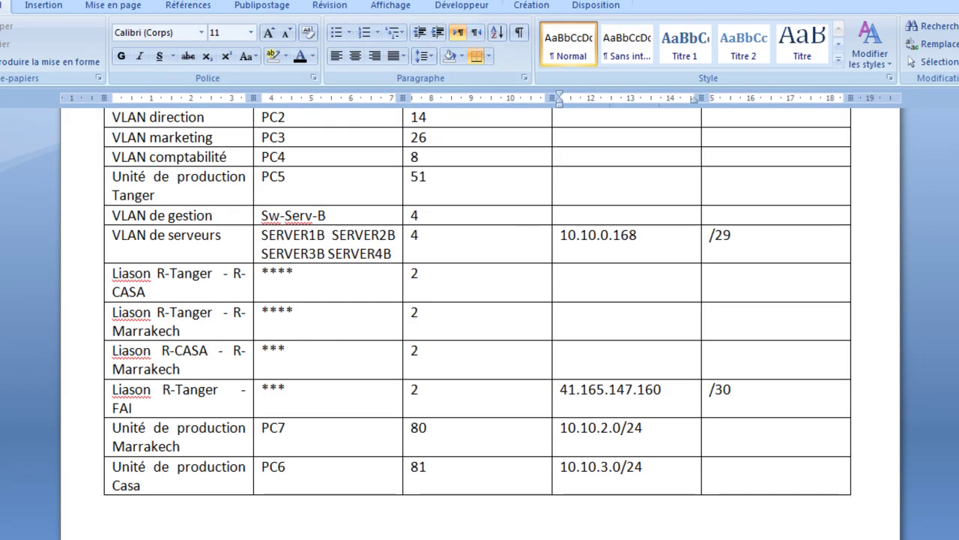
key(ctrl+F1)
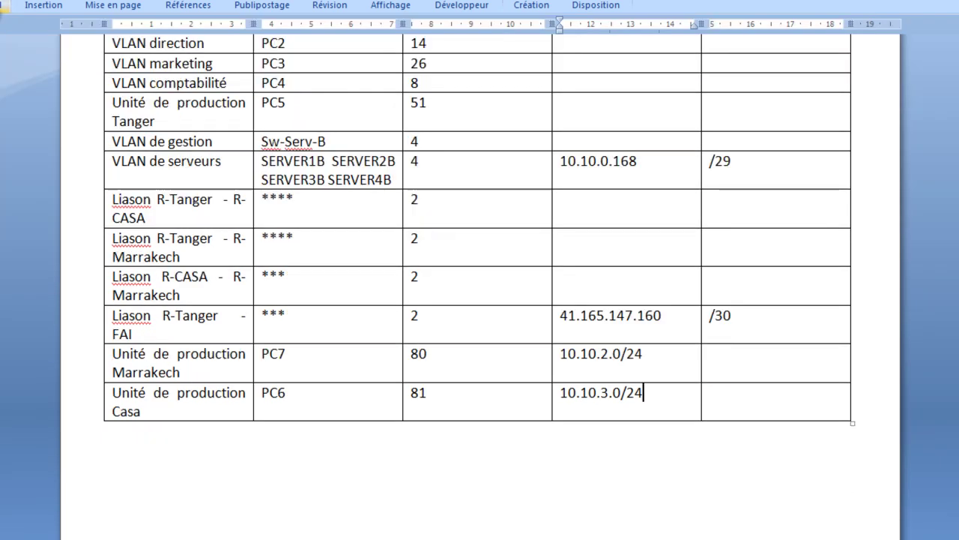
scroll(757, 183, up, 2)
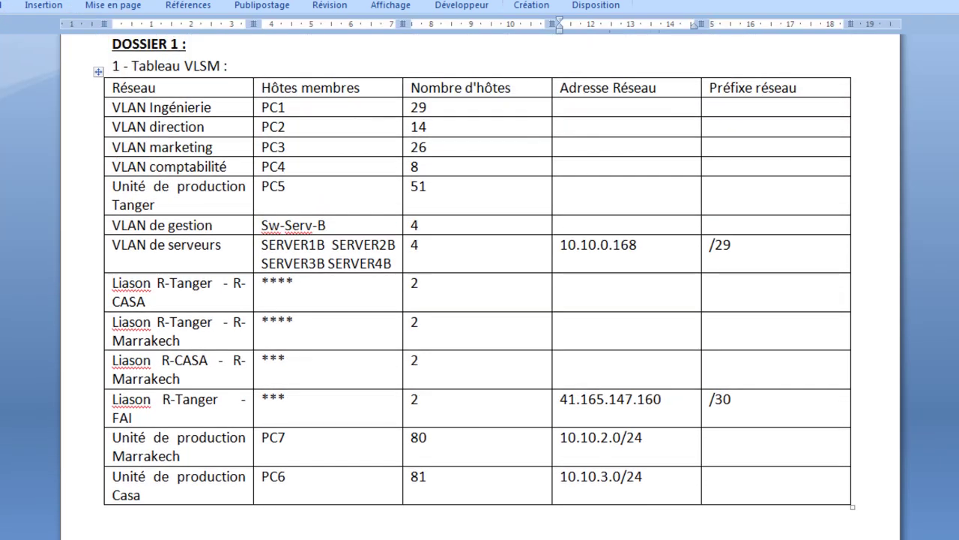
click(98, 75)
click(589, 6)
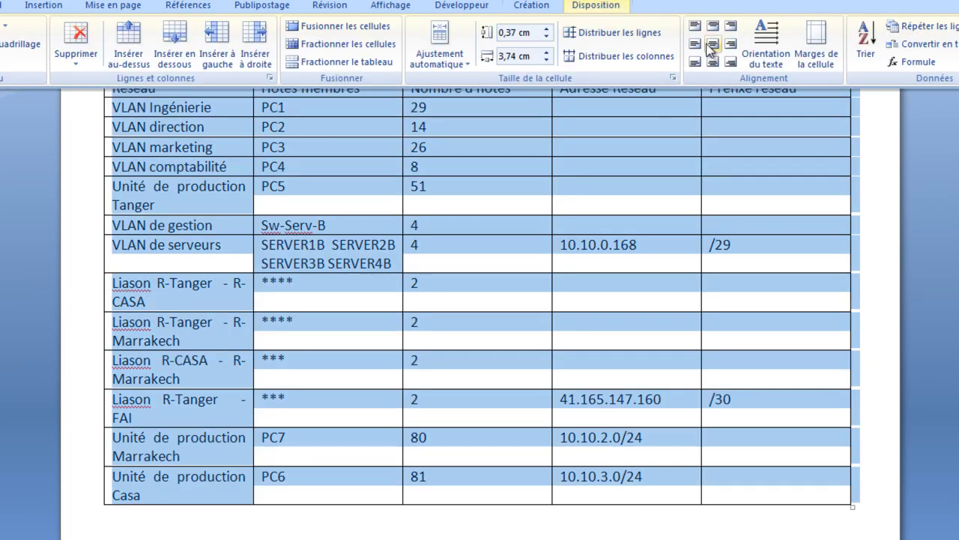
click(711, 45)
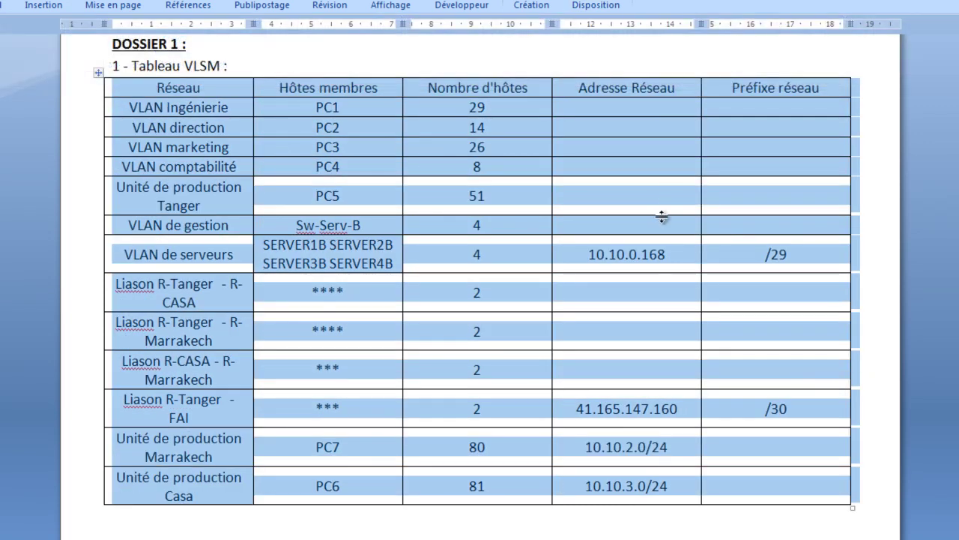
click(592, 117)
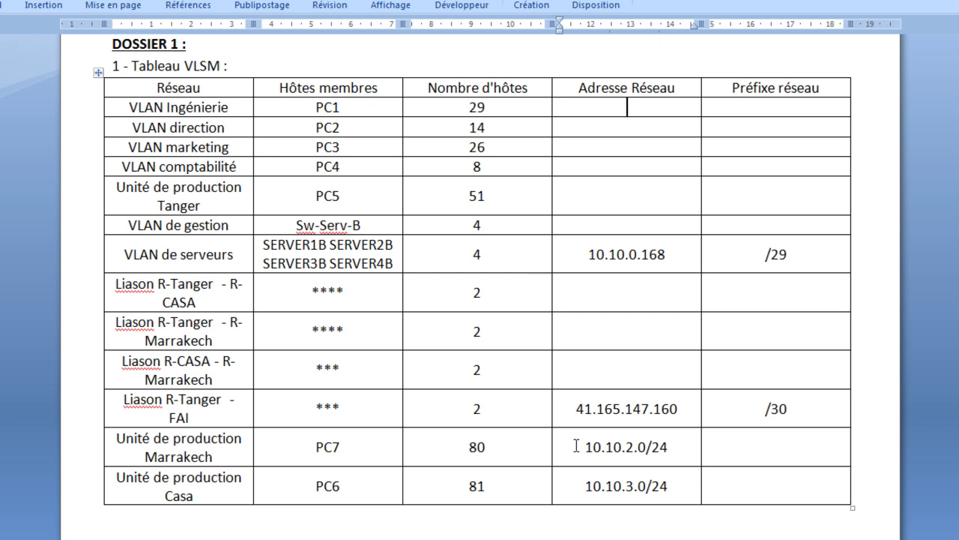
Append the network address 10.10.0.0/22 to the "1 - Tableau VLSM :" heading, checking it against the PDF assignment.
click(255, 62)
text(10.10.)
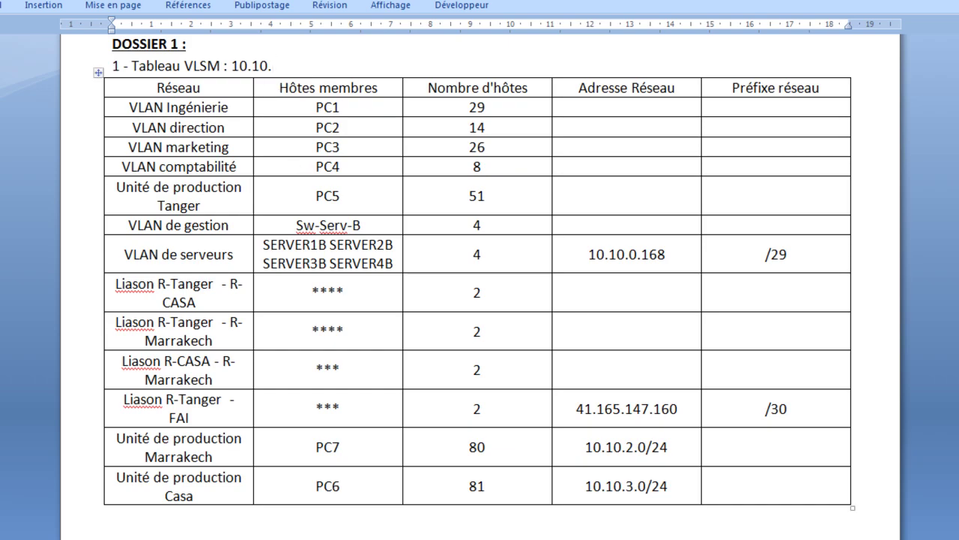
key(alt+Tab)
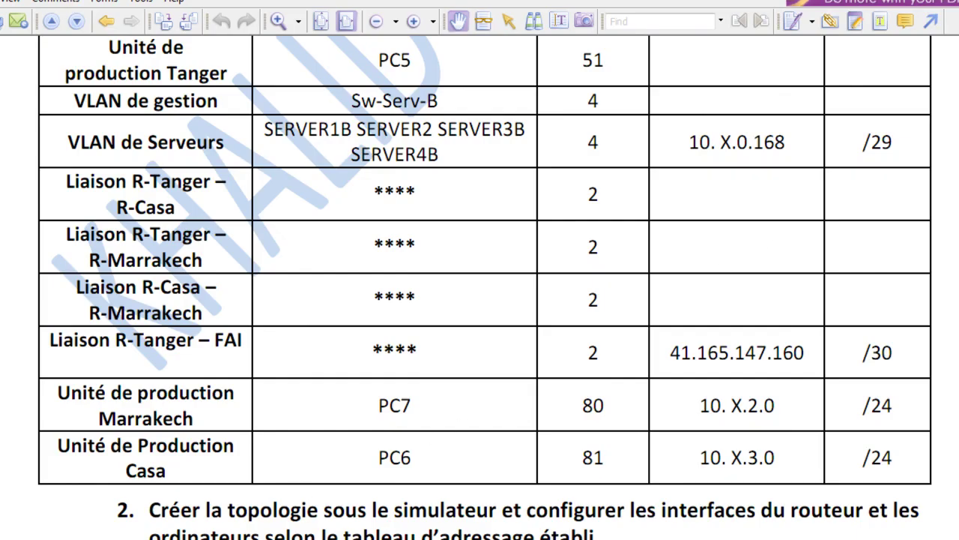
scroll(480, 285, up, 10)
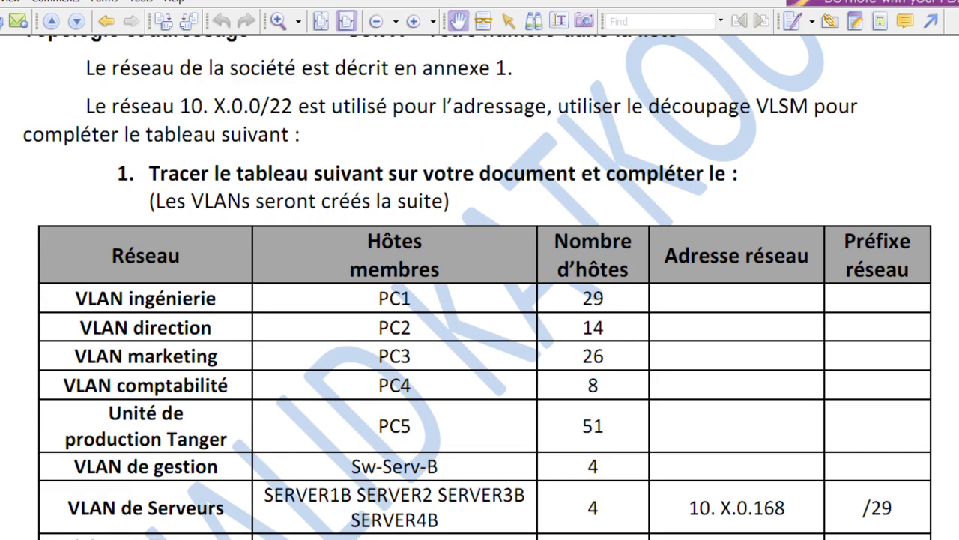
key(alt+Tab)
text(0.0/22)
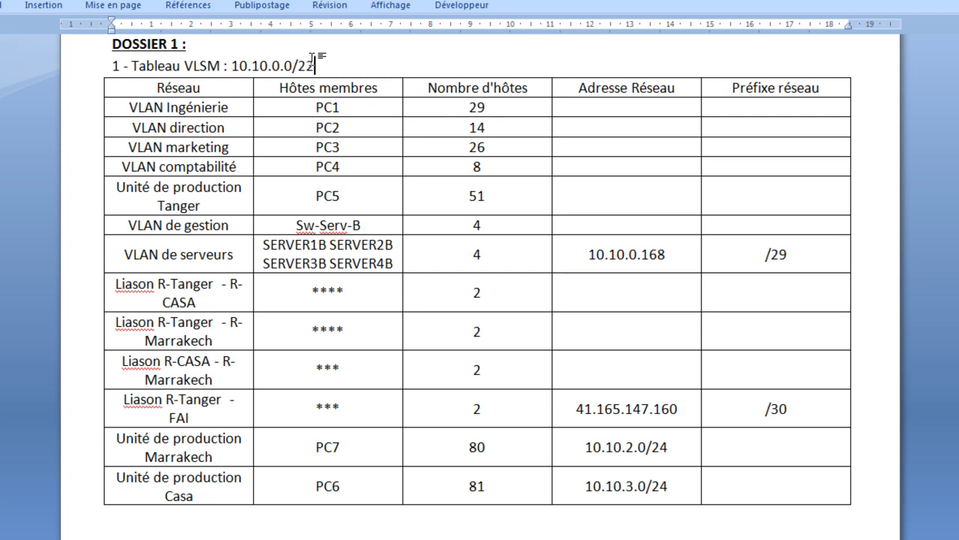
drag(252, 69, 268, 69)
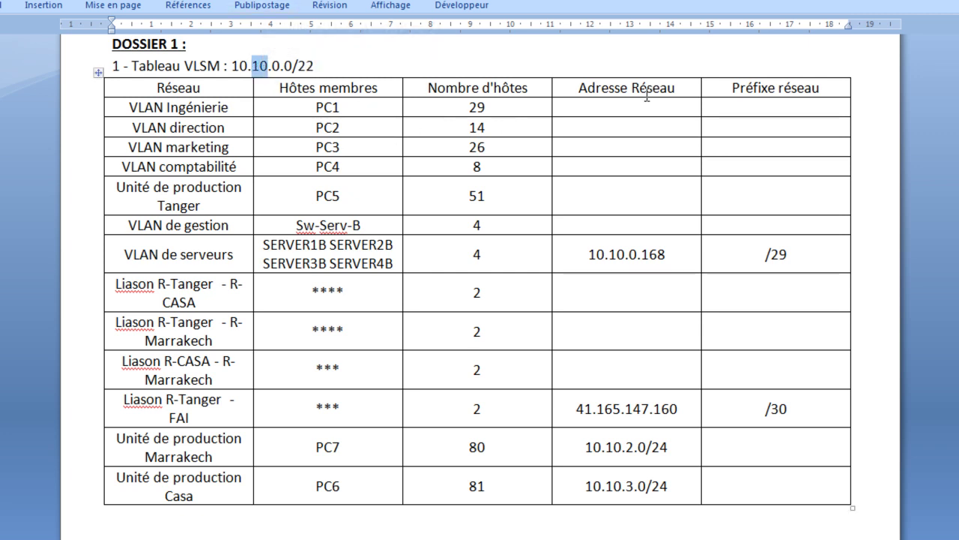
click(626, 107)
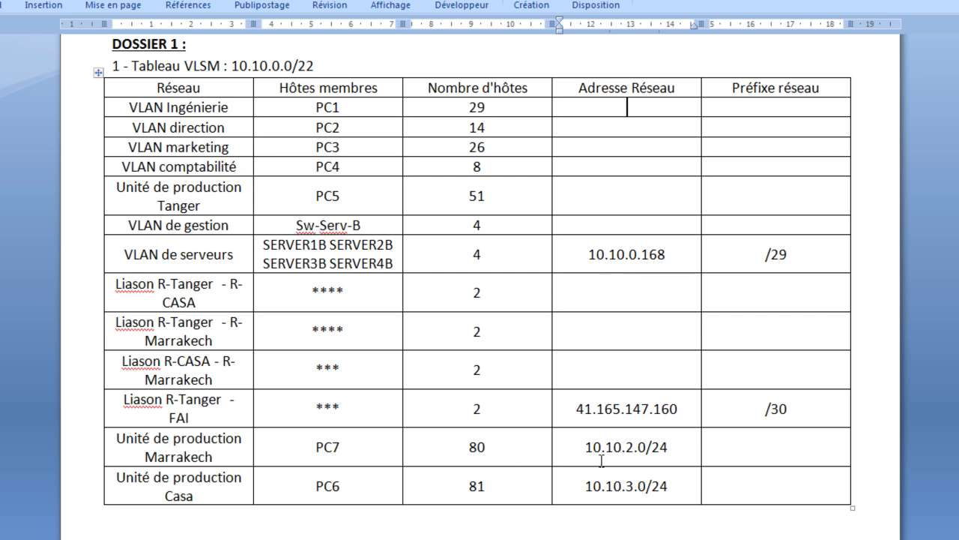
Move the /24 of Unité de production Marrakech and Unité de production Casa from Adresse Réseau into the Préfixe réseau column.
drag(586, 447, 669, 449)
key(ctrl+c)
click(647, 448)
key(Delete)
click(795, 451)
key(ctrl+v)
drag(649, 487, 669, 488)
key(ctrl+c)
key(Delete)
click(774, 489)
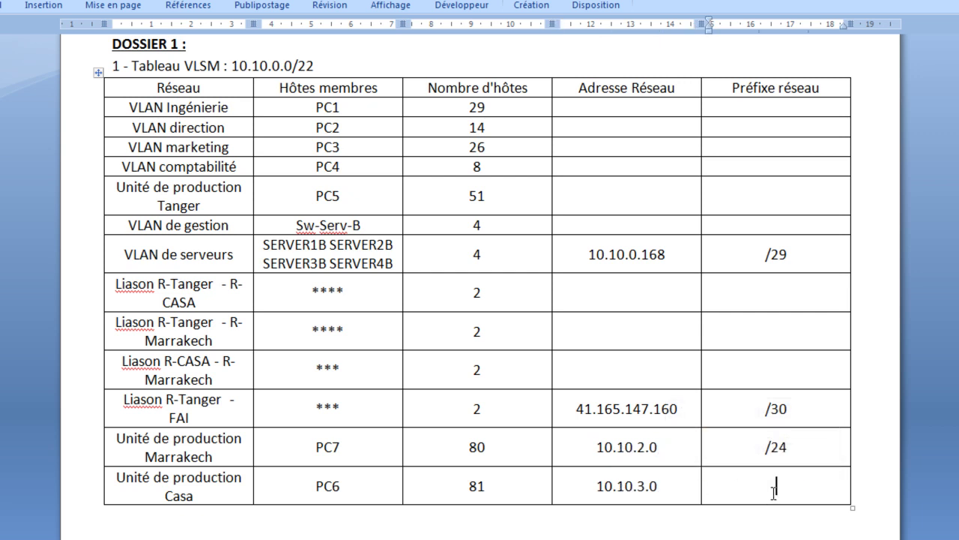
key(ctrl+v)
Review the host counts, network addresses and prefixes of the Unité de production Marrakech and Casa rows.
click(665, 345)
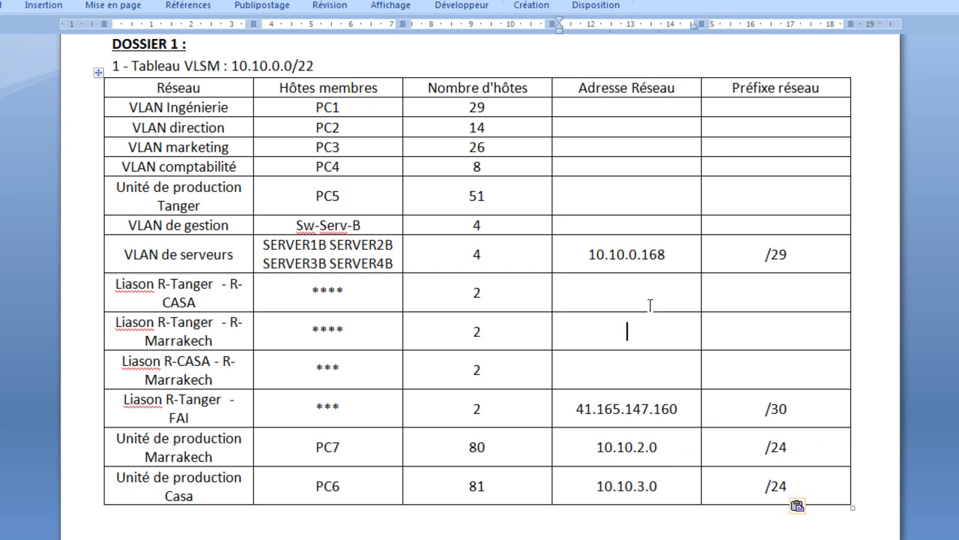
click(622, 106)
drag(466, 443, 488, 448)
click(470, 486)
drag(471, 486, 485, 485)
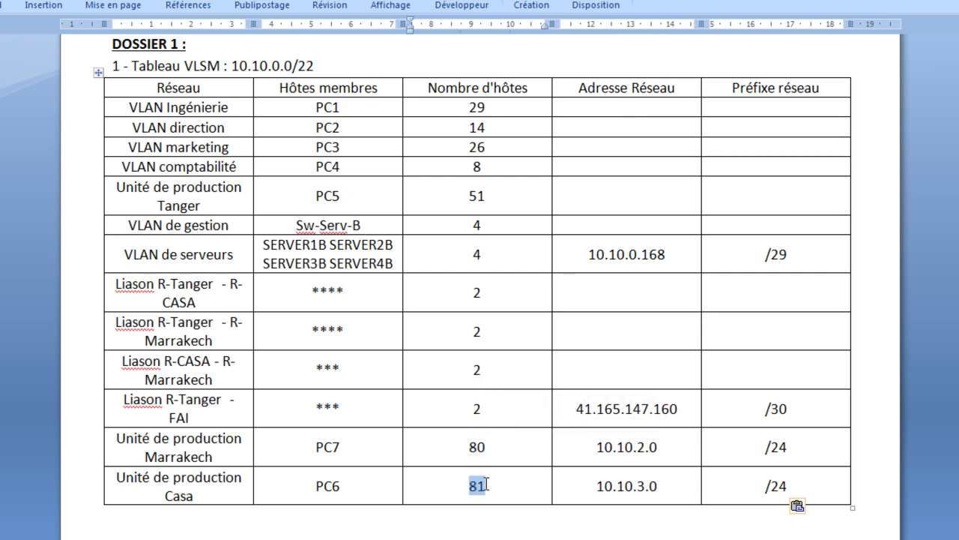
click(677, 447)
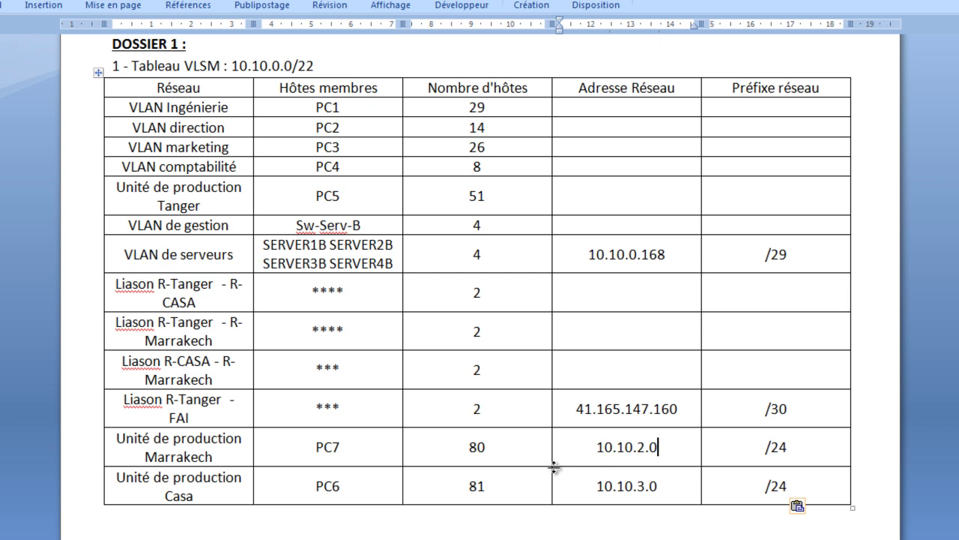
drag(638, 448, 646, 447)
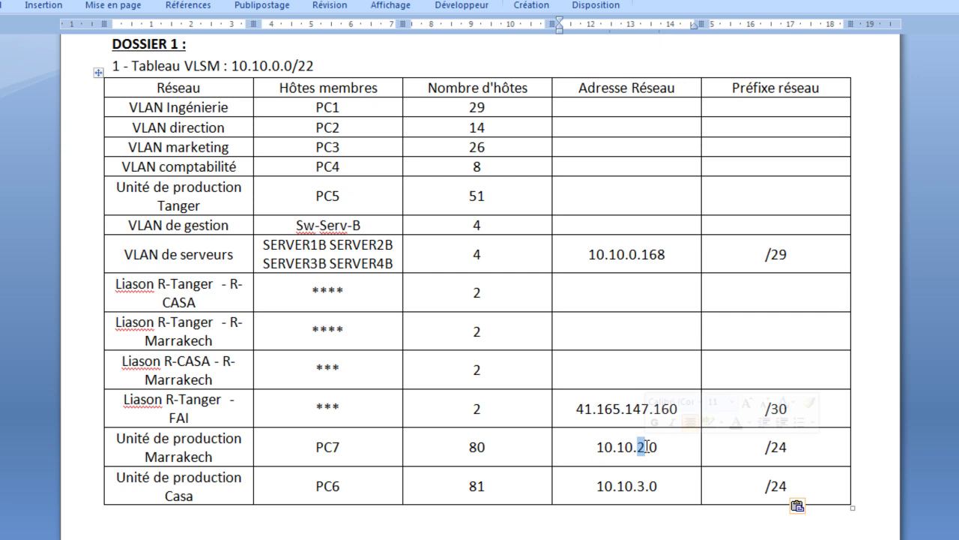
drag(638, 486, 646, 486)
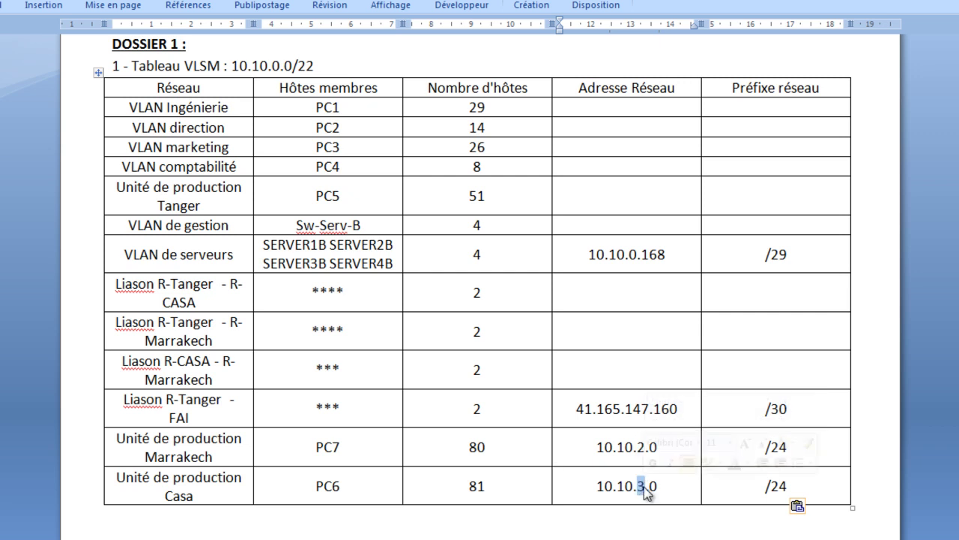
click(597, 446)
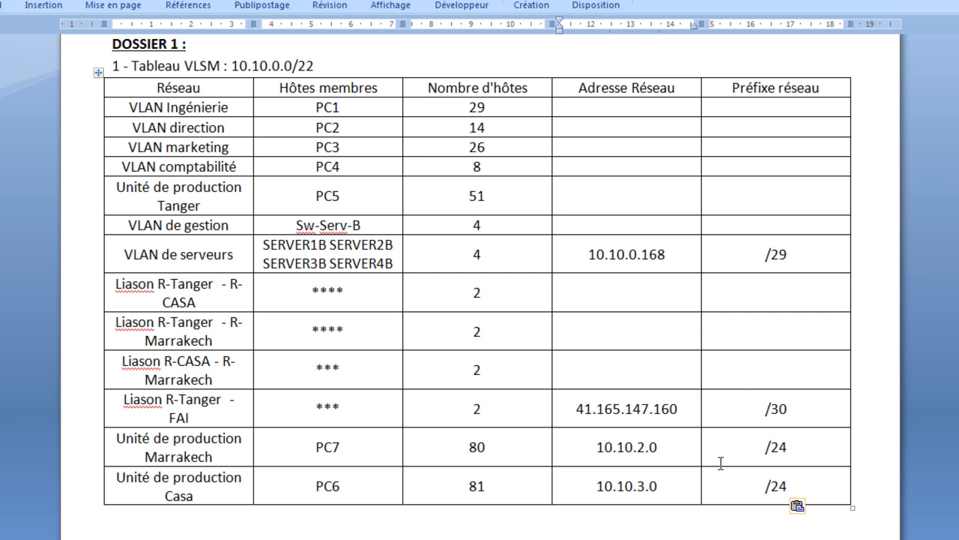
drag(762, 450, 790, 448)
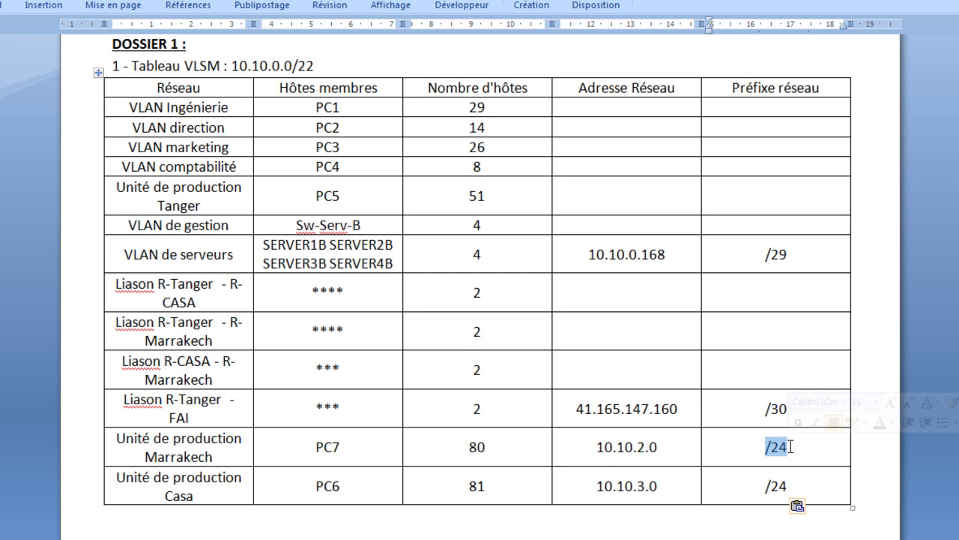
drag(86, 441, 86, 484)
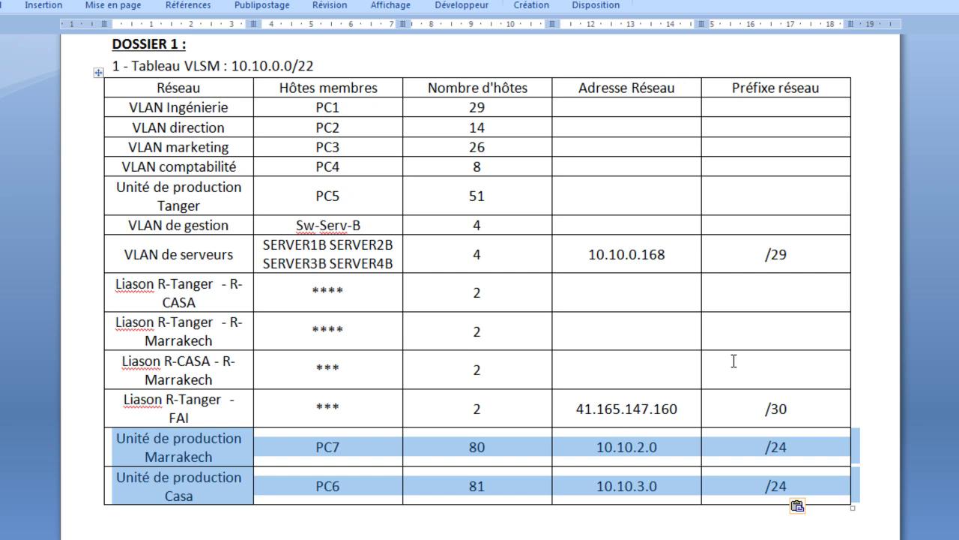
Examine the host counts from VLAN Ingénierie to Liason R-CASA - R-Marrakech and the given VLAN de serveurs address.
drag(465, 107, 485, 368)
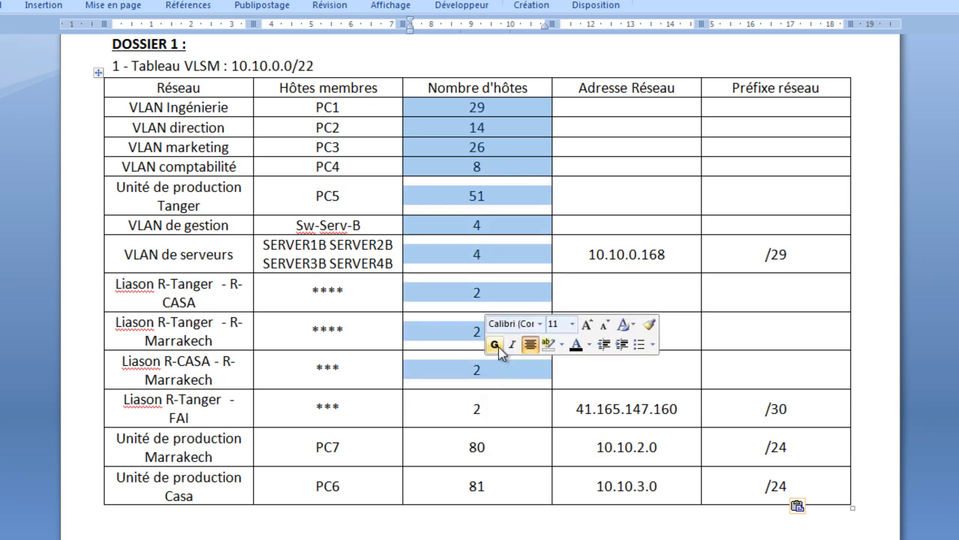
drag(589, 254, 674, 259)
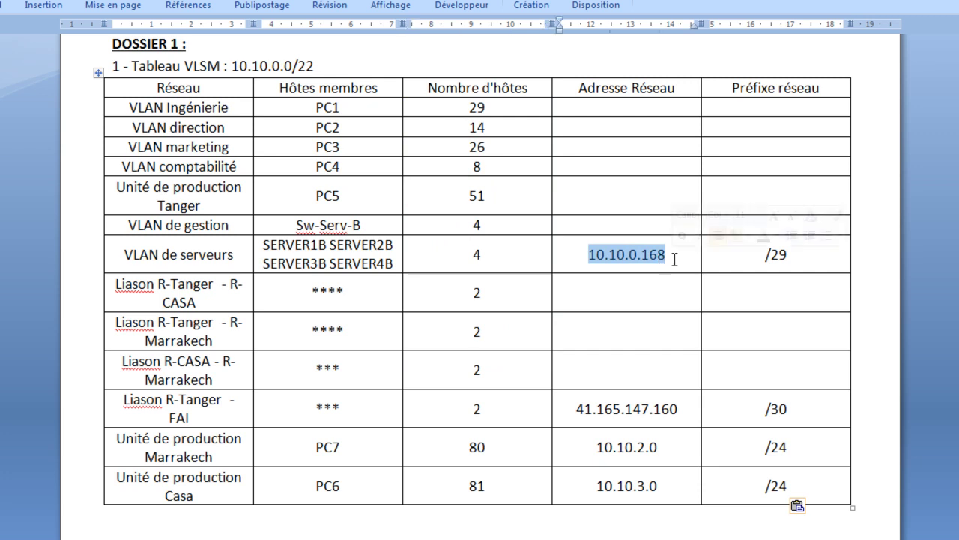
drag(468, 108, 495, 369)
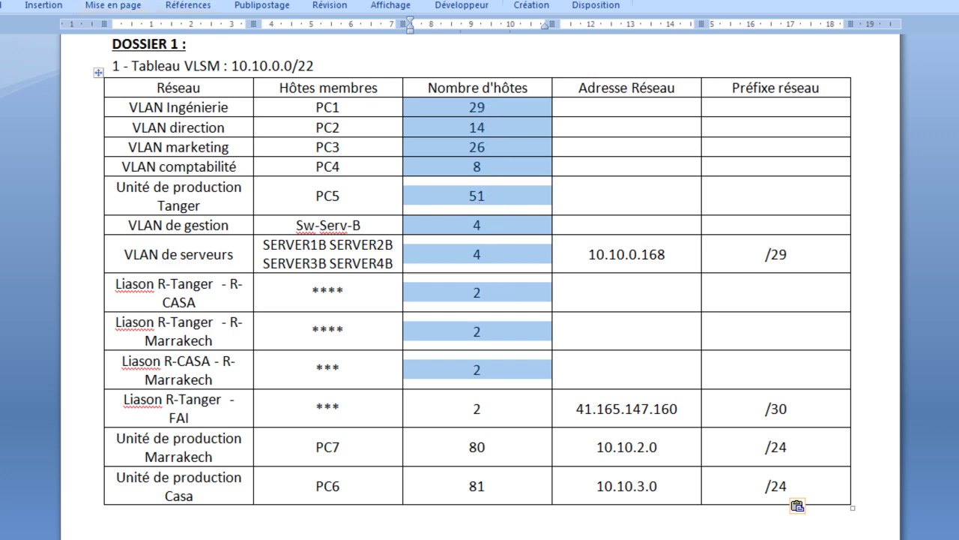
Color the selected host counts from VLAN Ingénierie to Liason R-CASA - R-Marrakech in standard red.
click(45, 6)
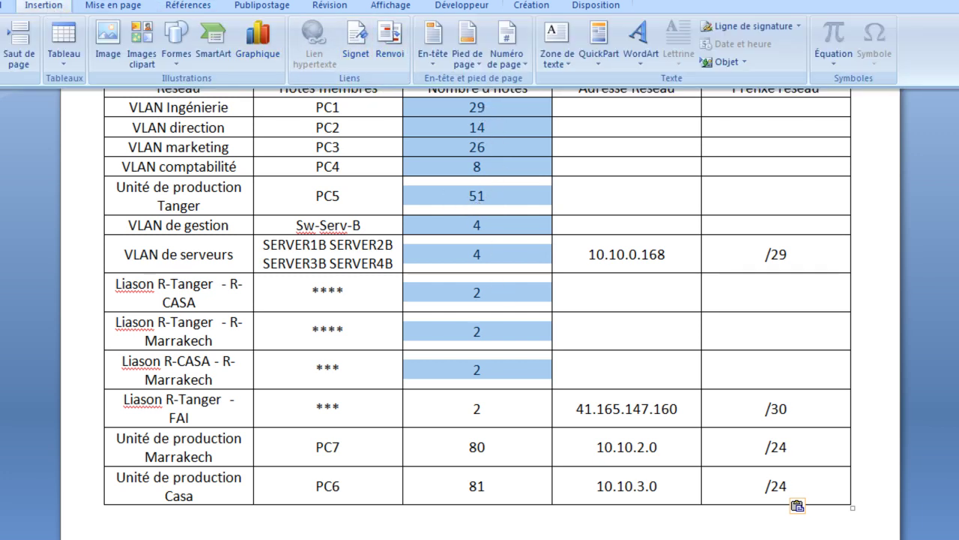
click(7, 5)
click(462, 56)
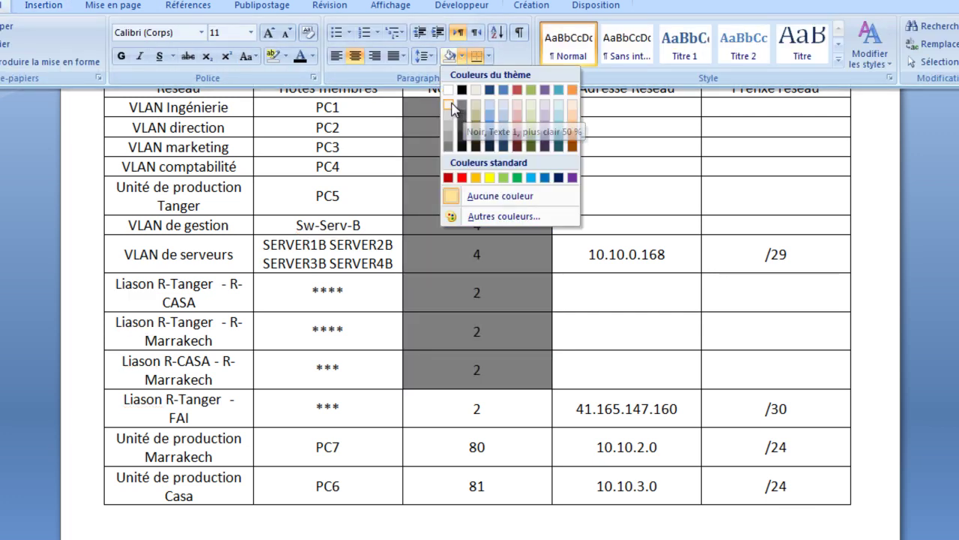
click(313, 56)
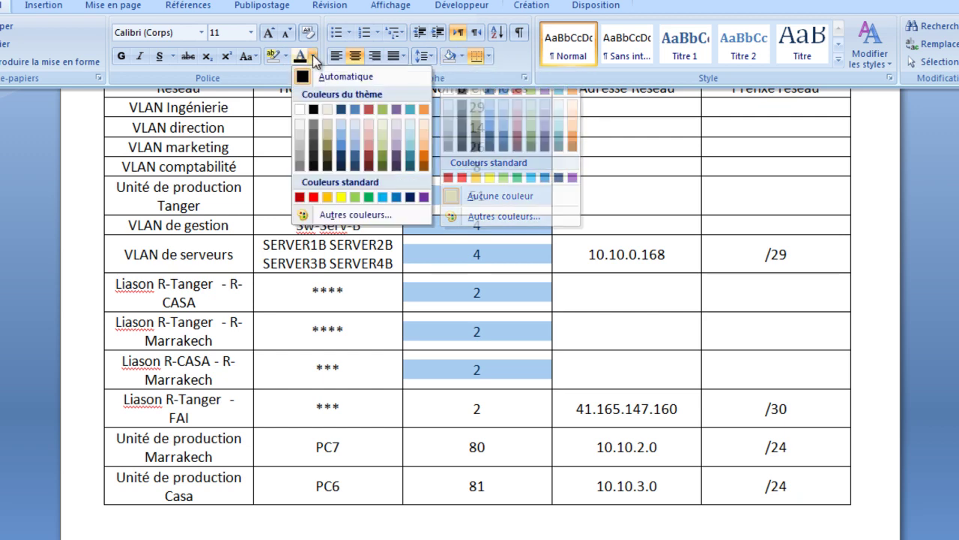
click(313, 198)
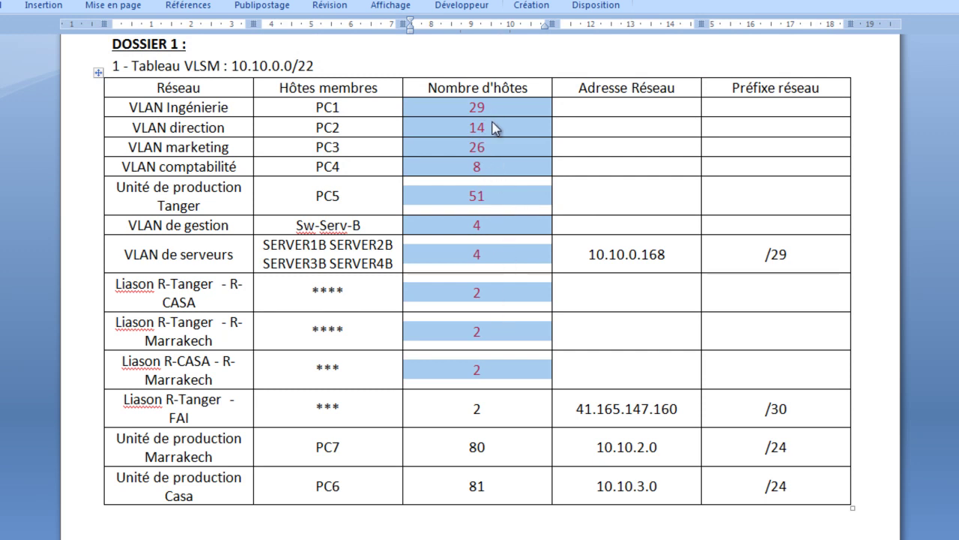
Shade the same Nombre d'hôtes cells, VLAN Ingénierie to Liason R-CASA - R-Marrakech, with a dark tan background.
click(10, 6)
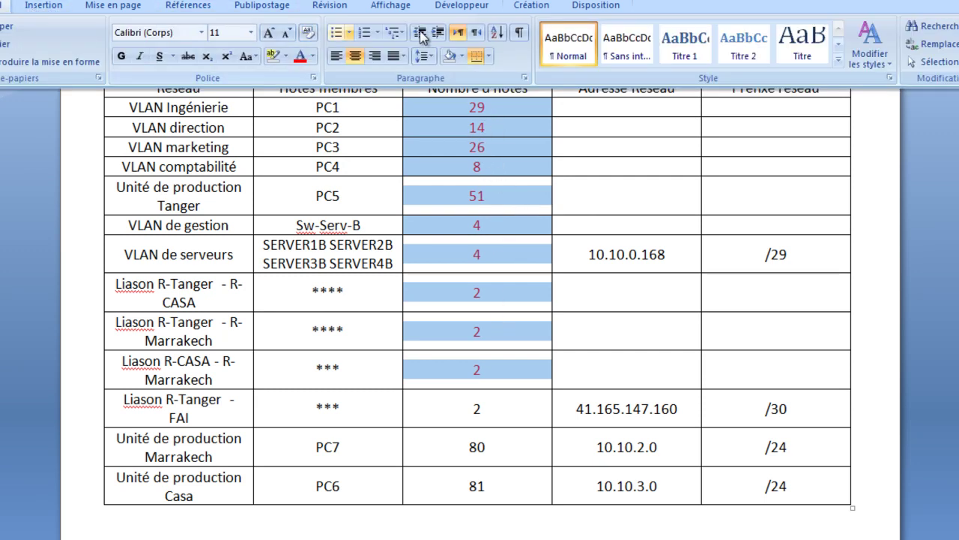
click(461, 56)
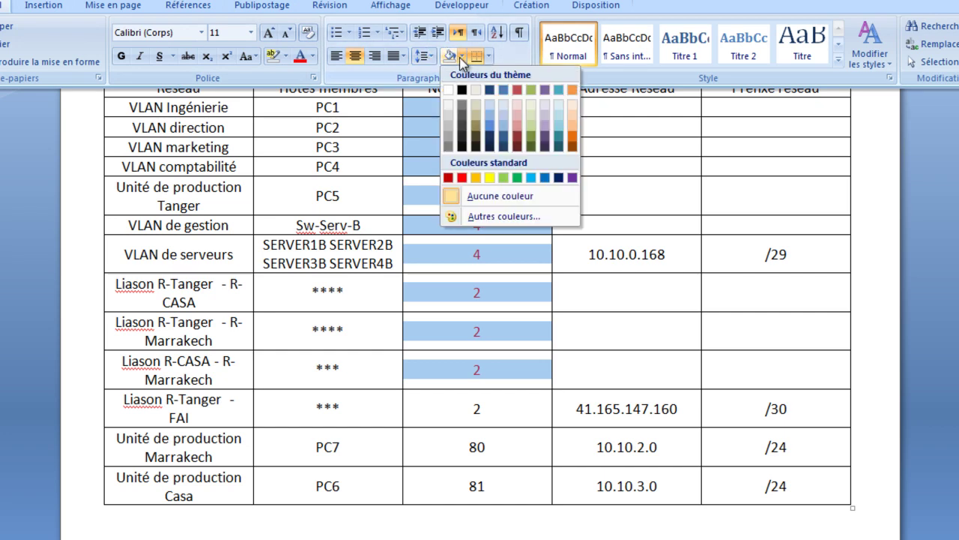
click(490, 124)
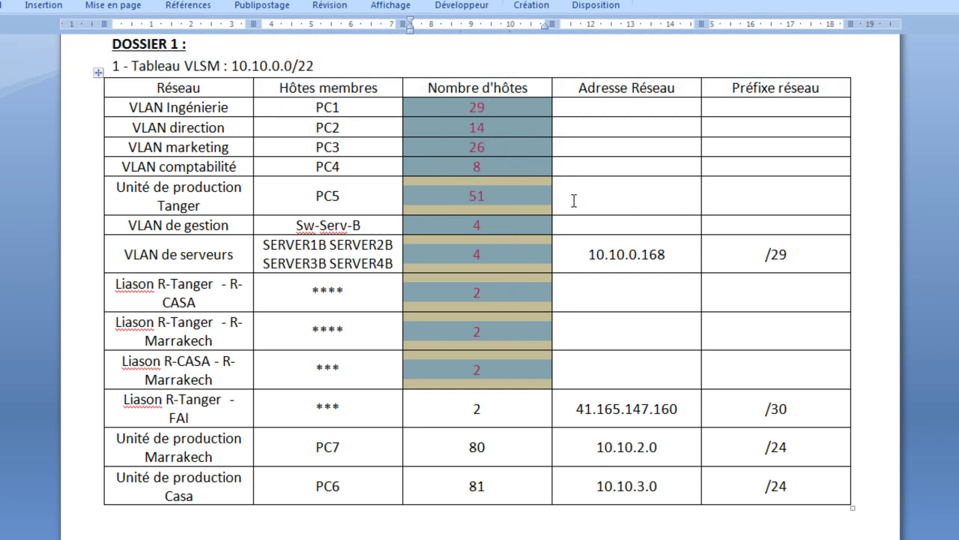
Fill the Unité de production Tanger row with network address 10.10.0.0 and prefix /26.
click(604, 196)
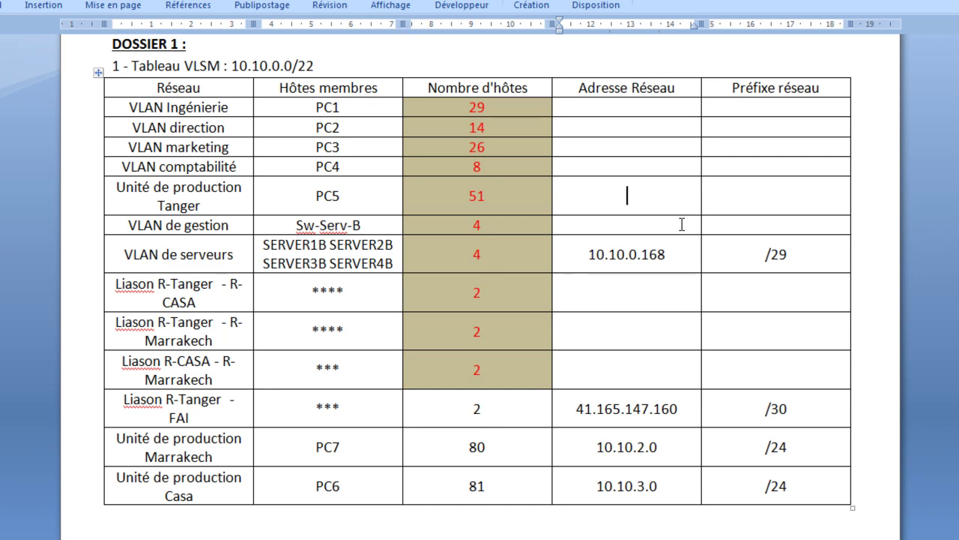
text(10.10.0.0)
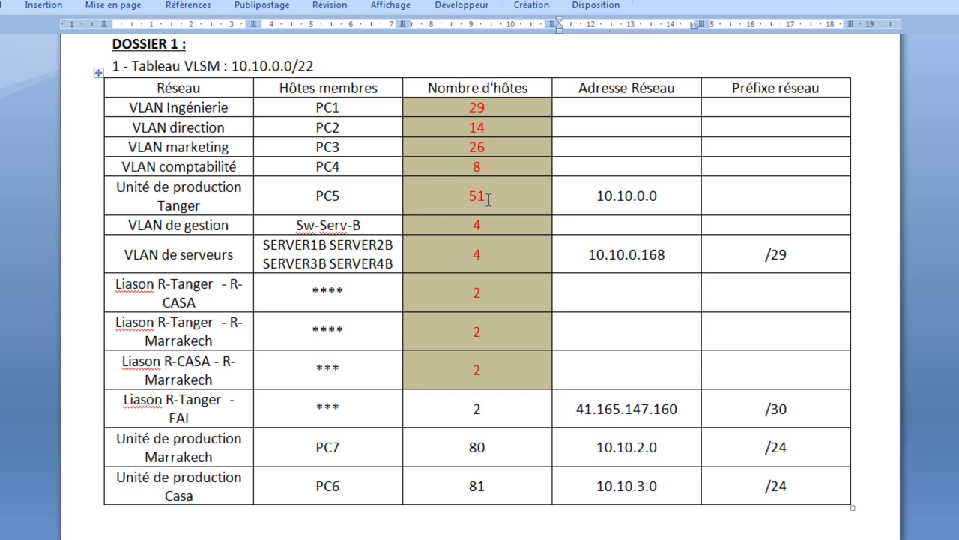
key(Tab)
text(/26)
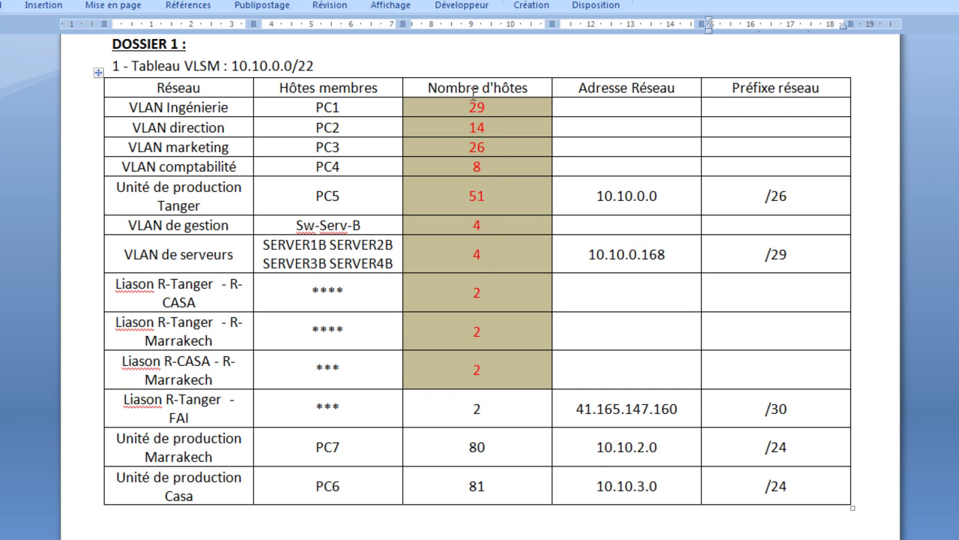
Fill the VLAN Ingénierie row with network address 10.10.0.64 and prefix /27.
click(627, 108)
text(10.10.)
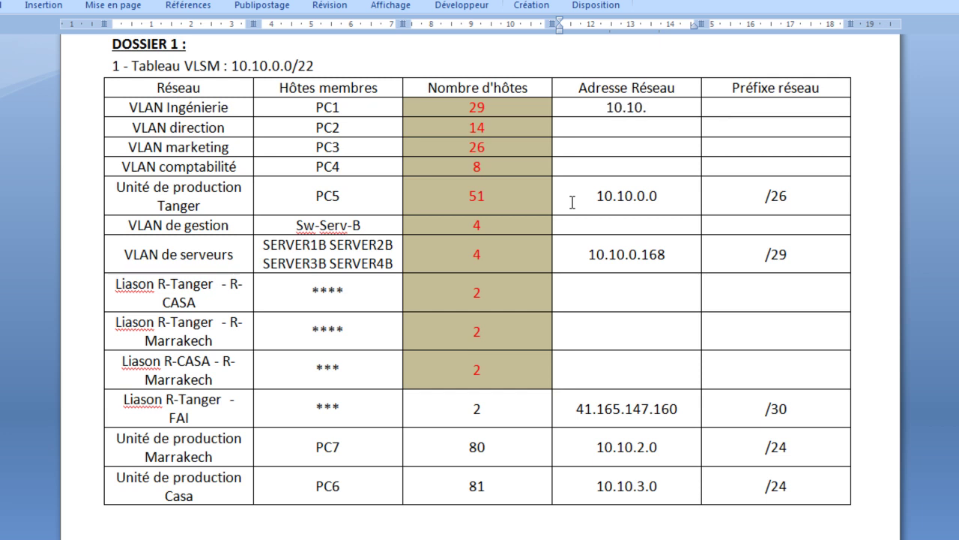
text(0.64)
key(Tab)
text(/)
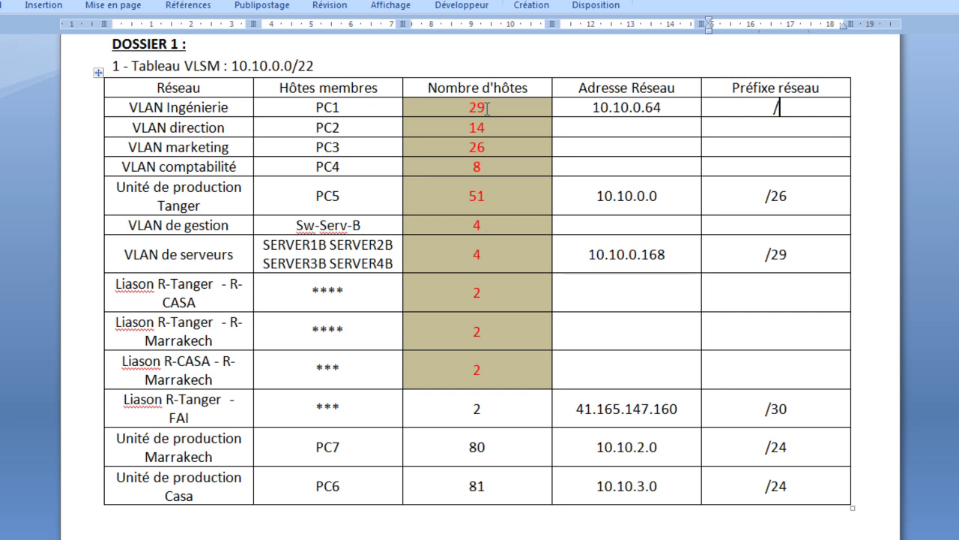
text(27)
Fill the VLAN marketing row with network address 10.10.0.96 and prefix /27.
click(613, 147)
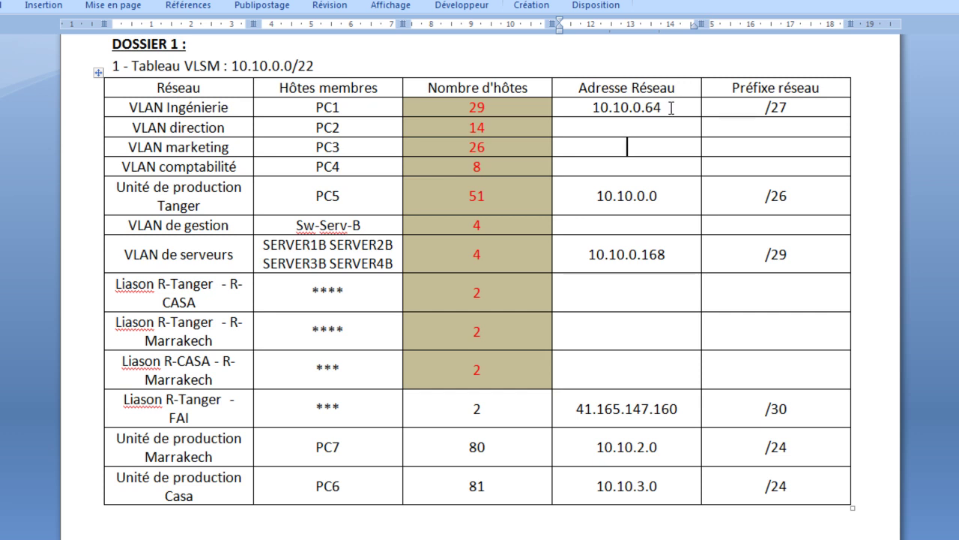
text(10.10.0.)
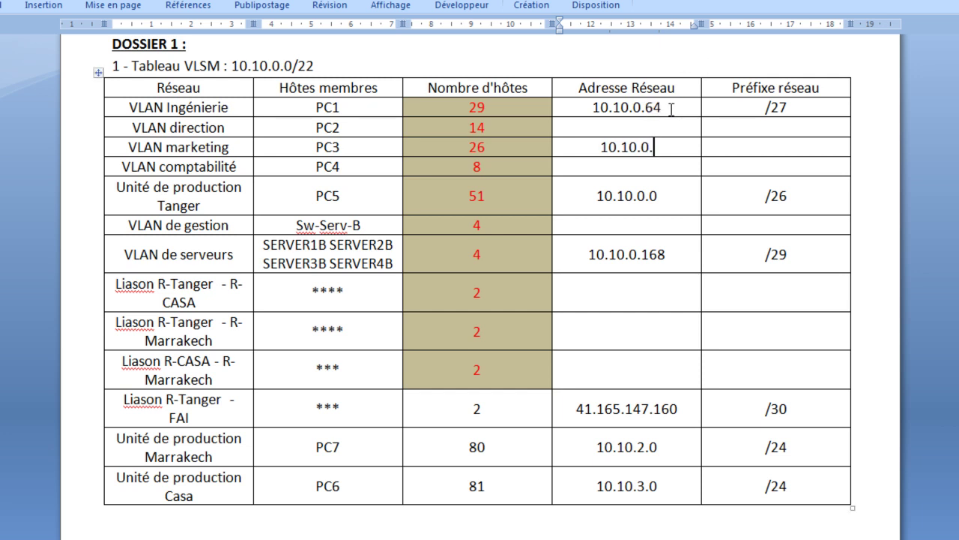
text(96)
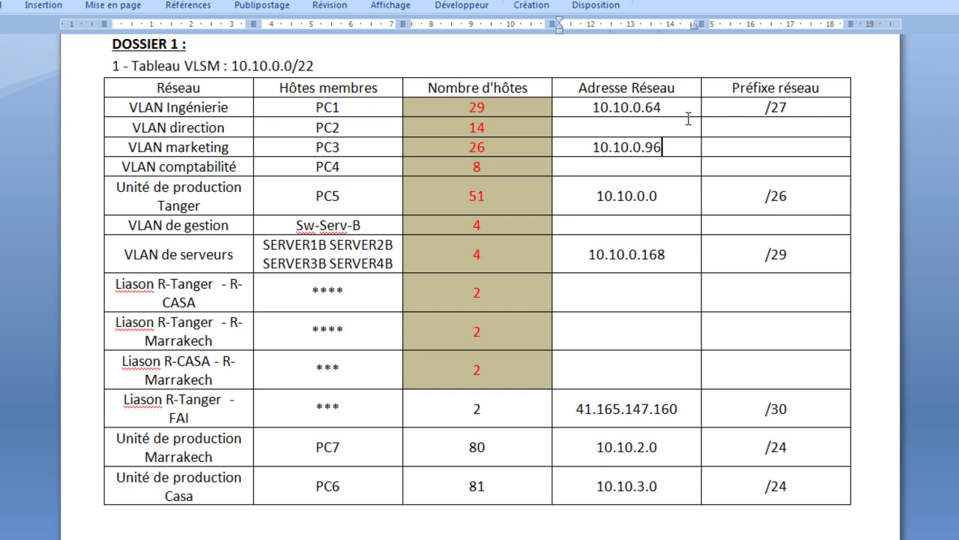
key(Tab)
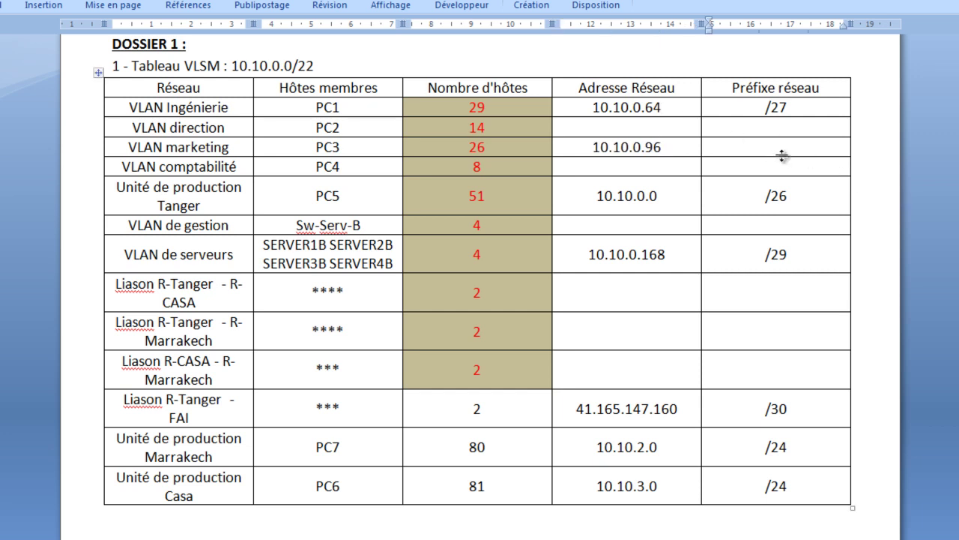
text(/27)
Fill the VLAN direction row with network address 10.10.0.128 and prefix /28.
click(605, 128)
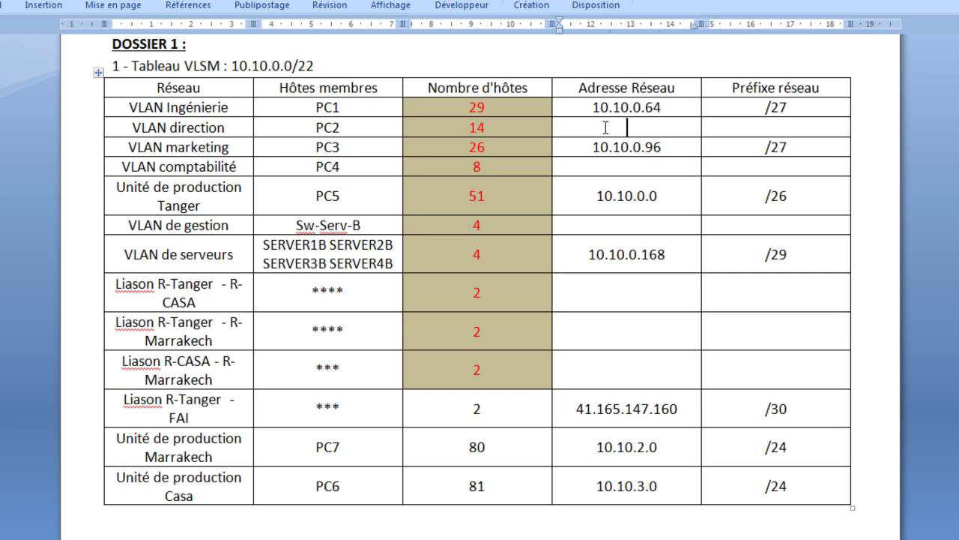
click(644, 149)
click(604, 128)
text(10.10.0.)
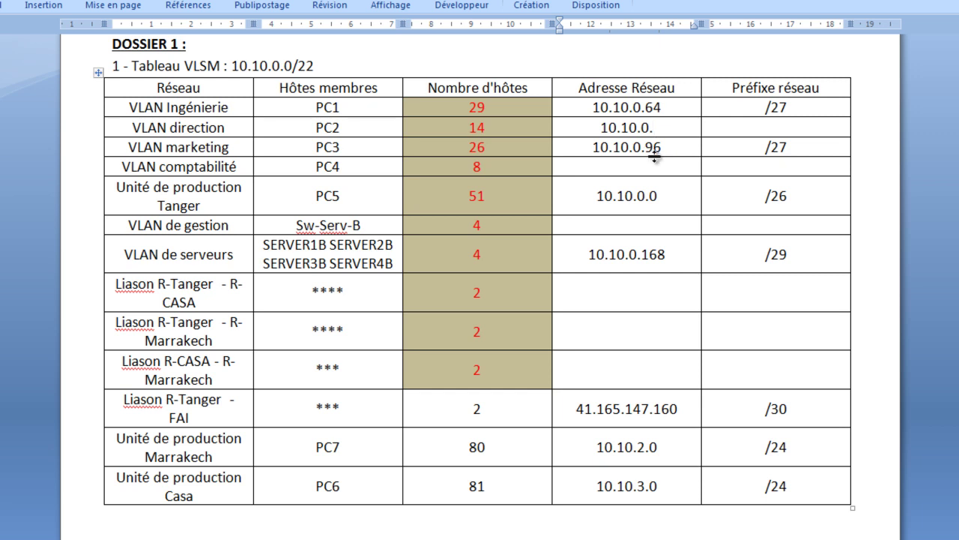
text(128)
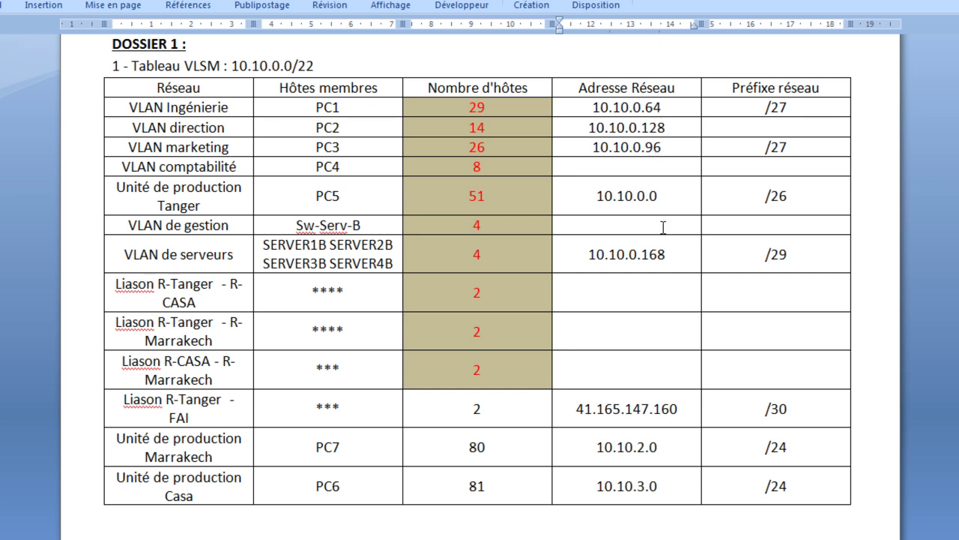
key(Tab)
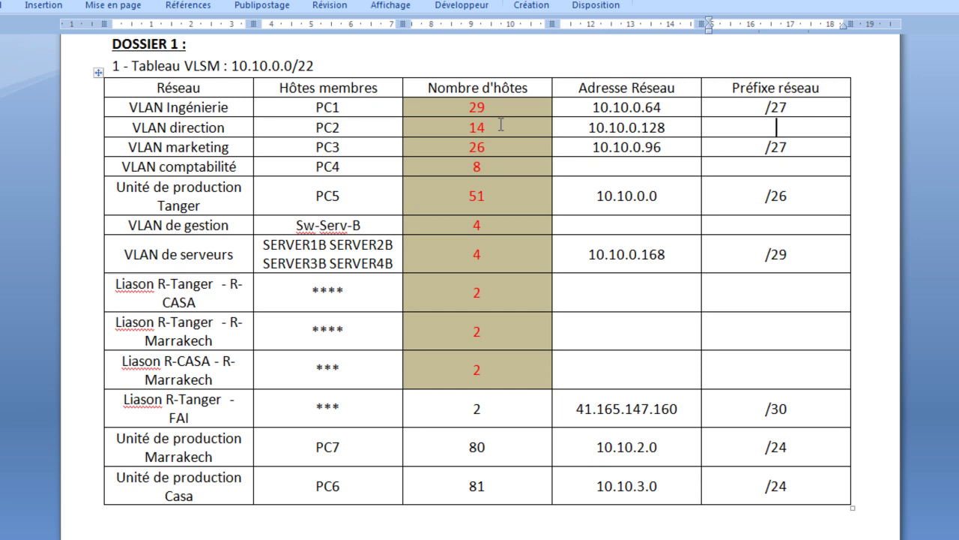
text(/28)
Fill the VLAN comptabilité row with network address 10.10.0.144 and prefix /28.
click(614, 165)
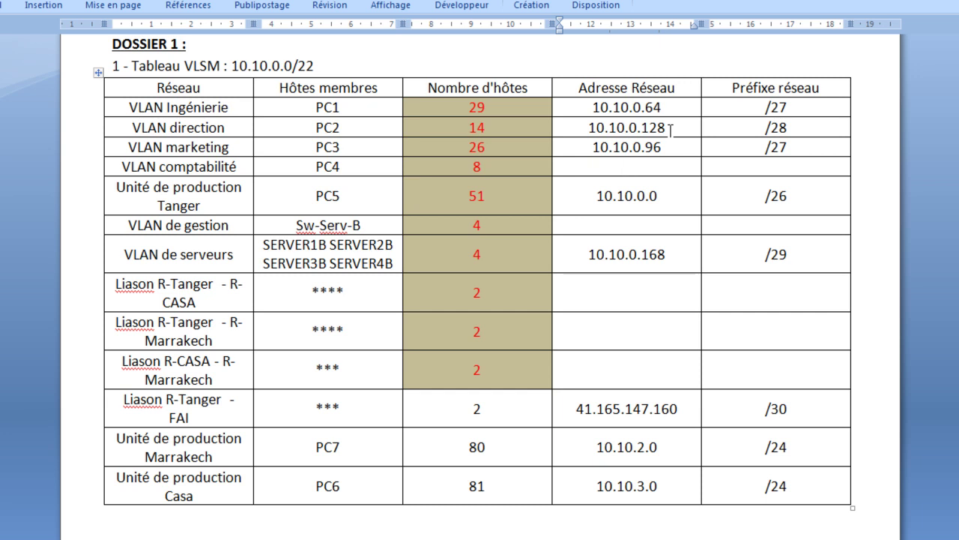
text(10.10.0.144)
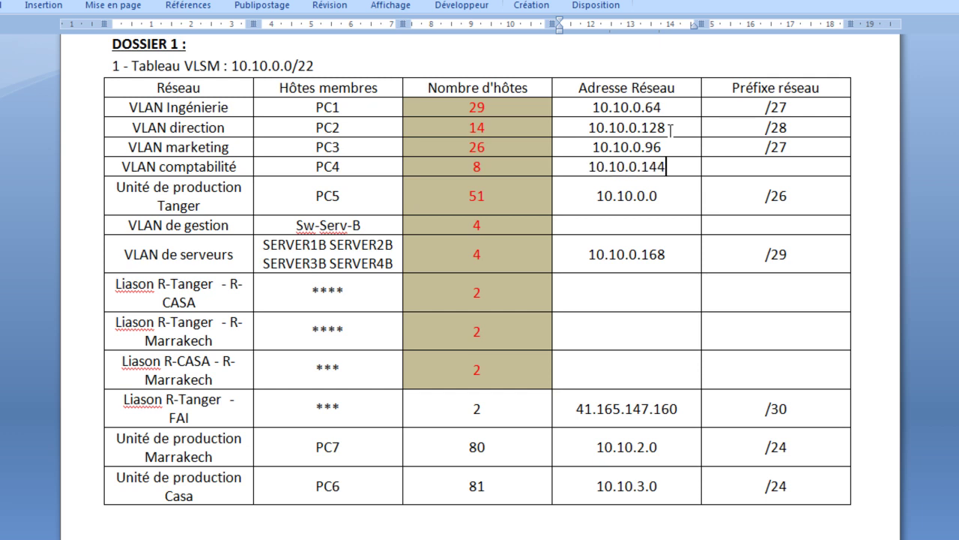
key(Tab)
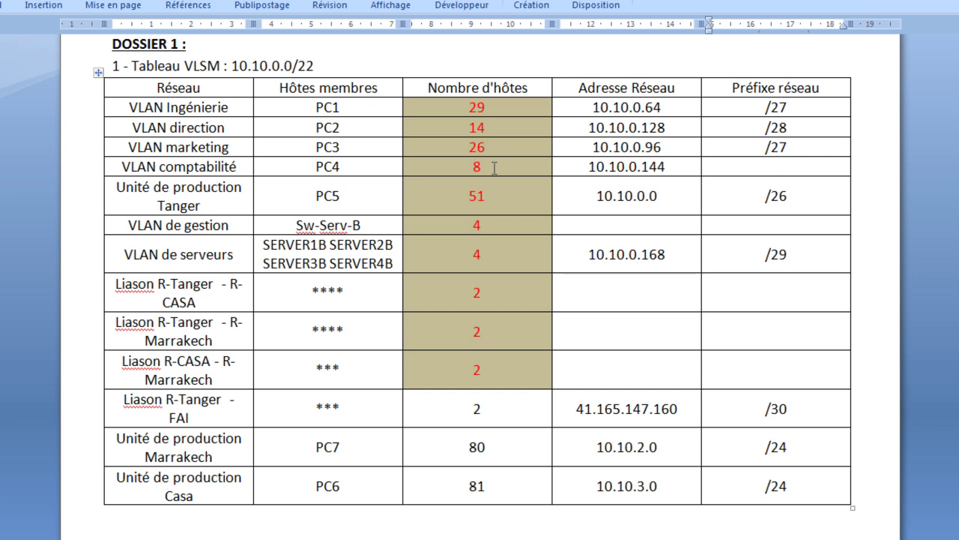
text(/28)
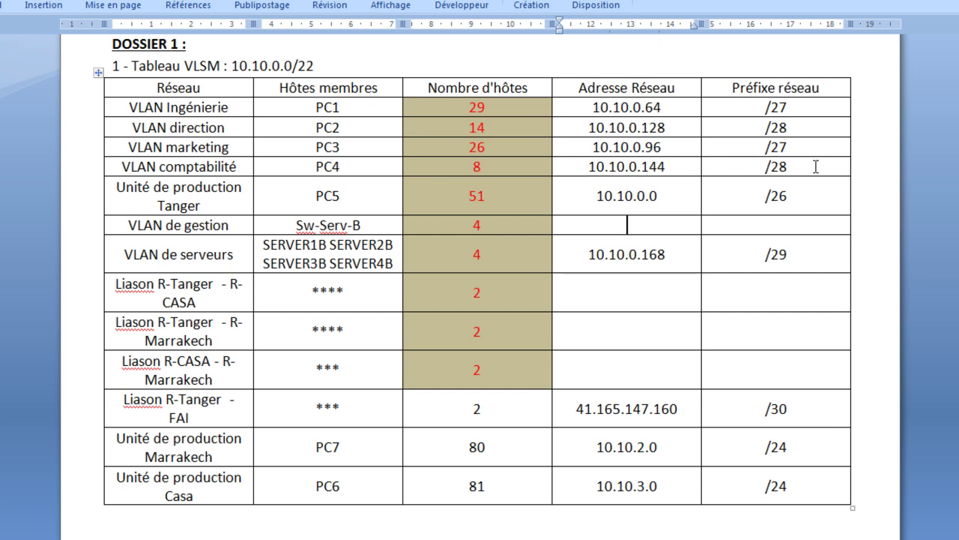
Fill the VLAN de gestion row with network address 10.10.0.160 and prefix /29, comparing it with the given VLAN de serveurs row.
text(10.10.)
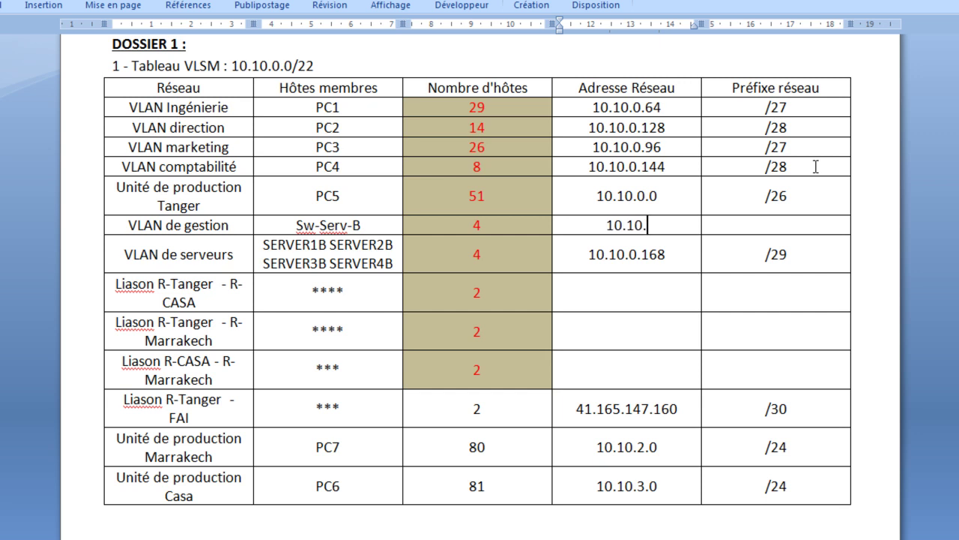
text(0.160)
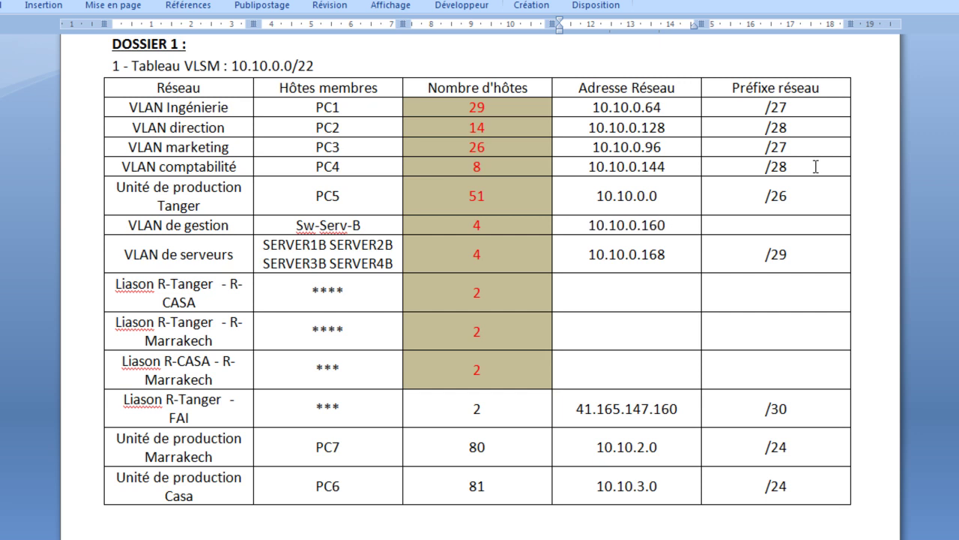
key(Tab)
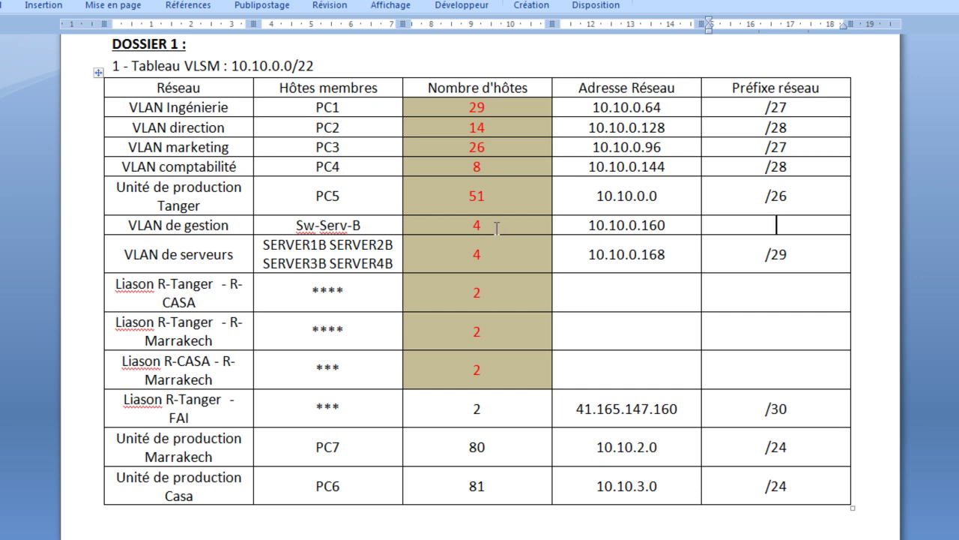
text(/29)
double_click(478, 257)
drag(671, 225, 642, 225)
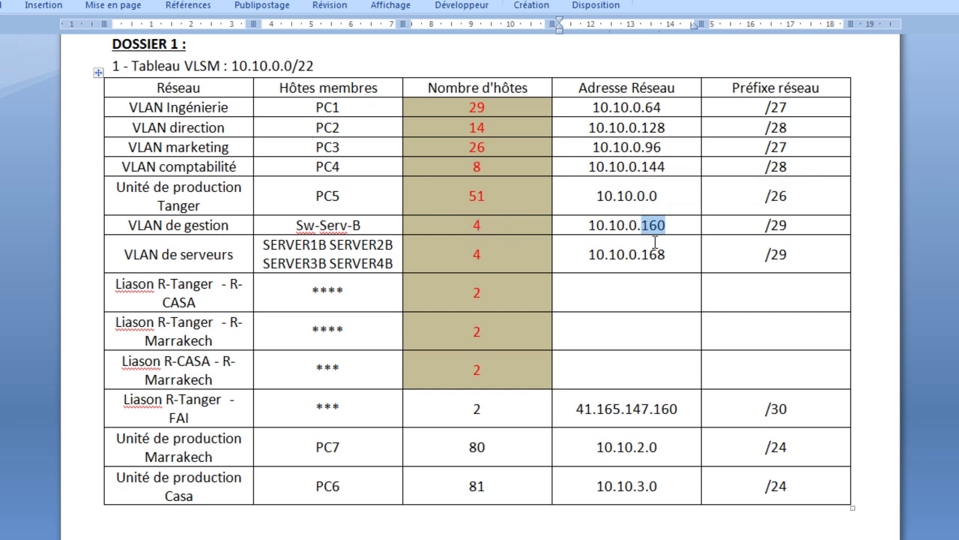
drag(642, 255, 803, 260)
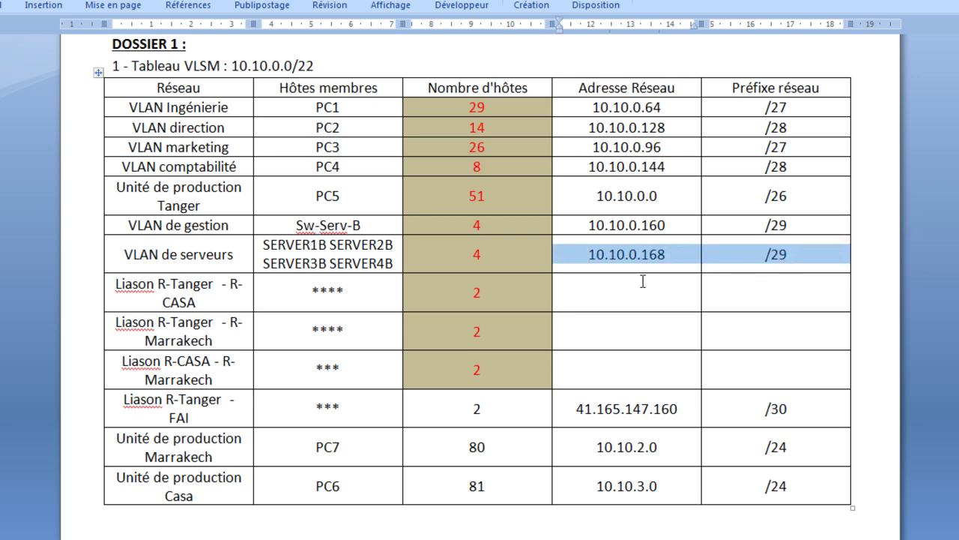
Fill the Liason R-Tanger - R-CASA row with network address 10.10.0.176 and prefix /30, continuing from the VLAN de serveurs address.
click(619, 284)
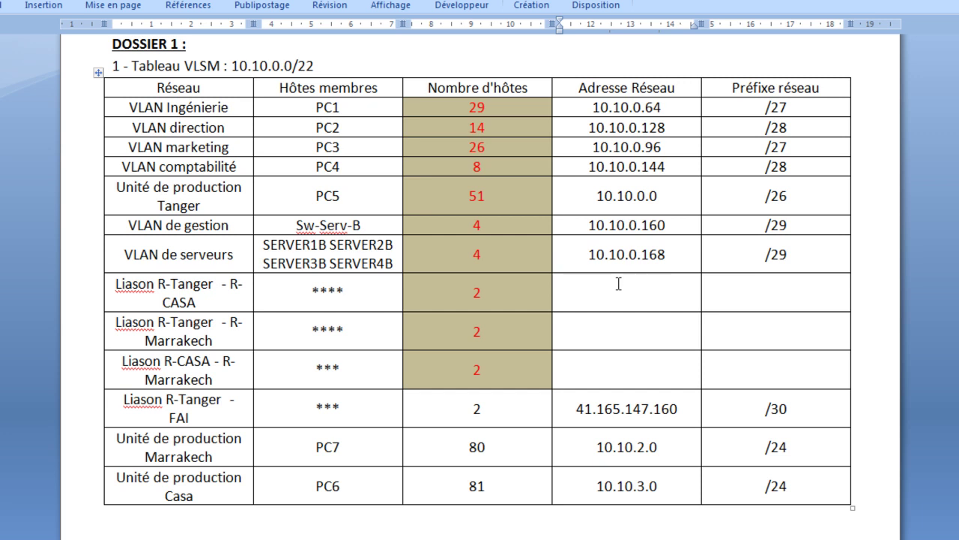
drag(641, 255, 667, 256)
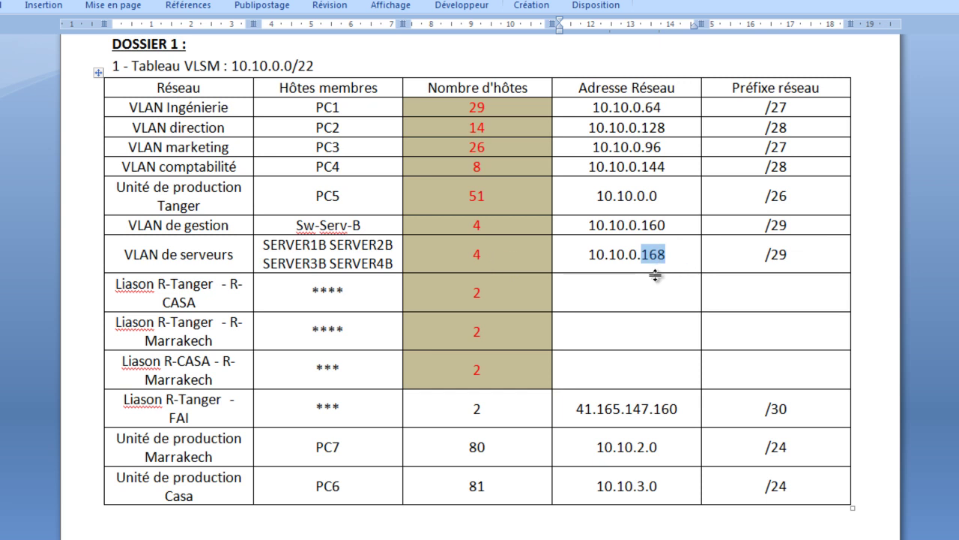
click(631, 296)
text(10.10.0.)
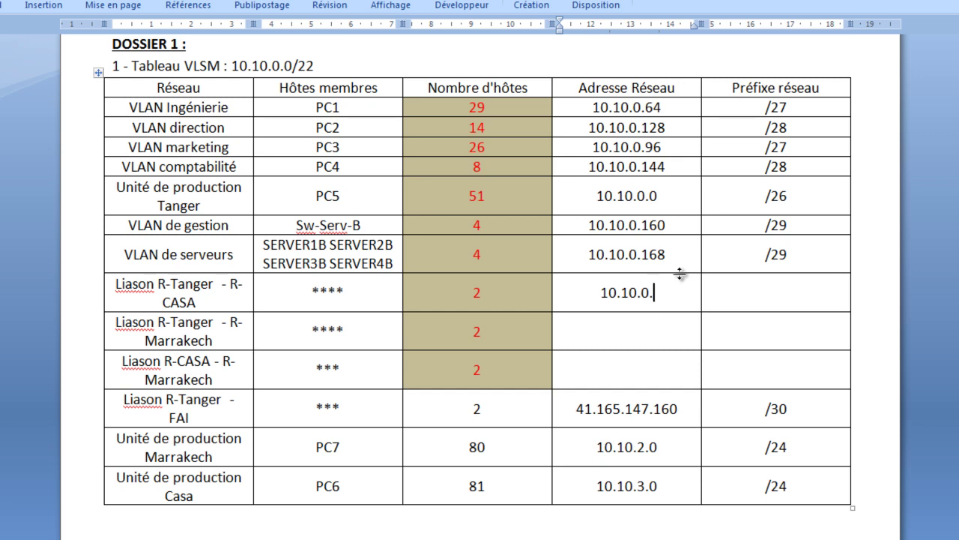
text(17)
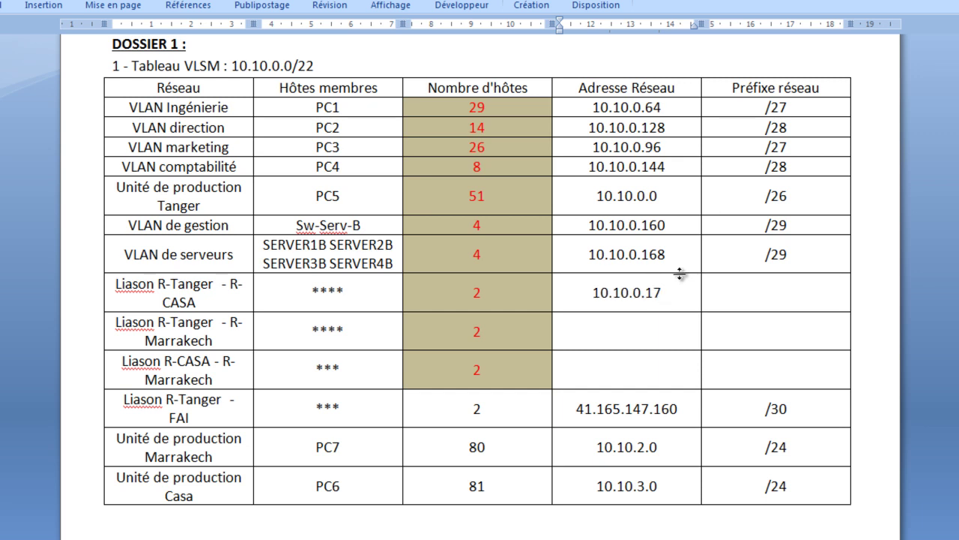
text(6)
key(Tab)
text(/30)
Fill the Liason R-Tanger - R-Marrakech row with network address 10.10.0.180 and prefix /30.
key(Down)
key(shift+Tab)
text(10.10.0.180)
key(Tab)
text(/30)
Fill the Liason R-CASA - R-Marrakech row with network address 10.10.0.184 and prefix /30.
click(607, 373)
text(10.10.0.)
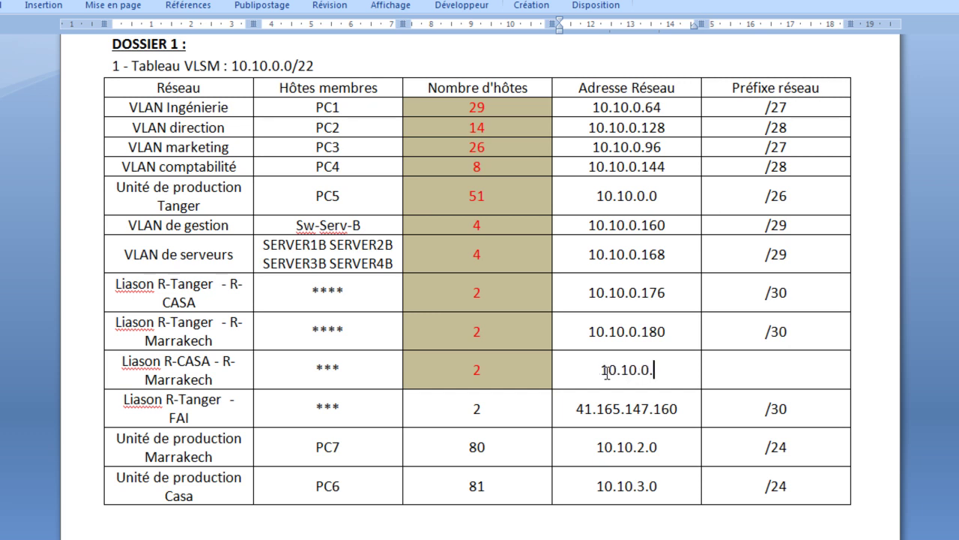
text(184)
key(Tab)
text(/30)
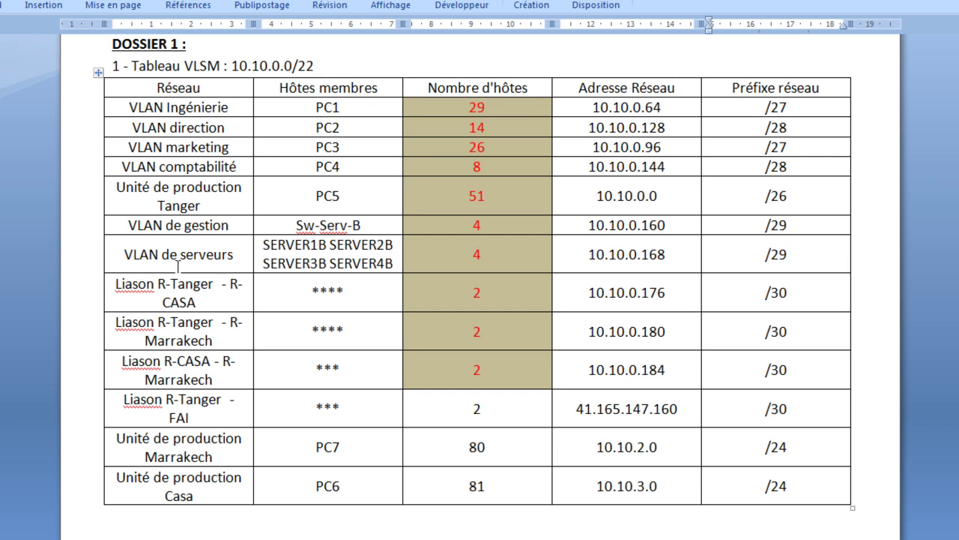
Remove the cell shading from the VLAN de serveurs host count and set its font colour to black.
click(407, 255)
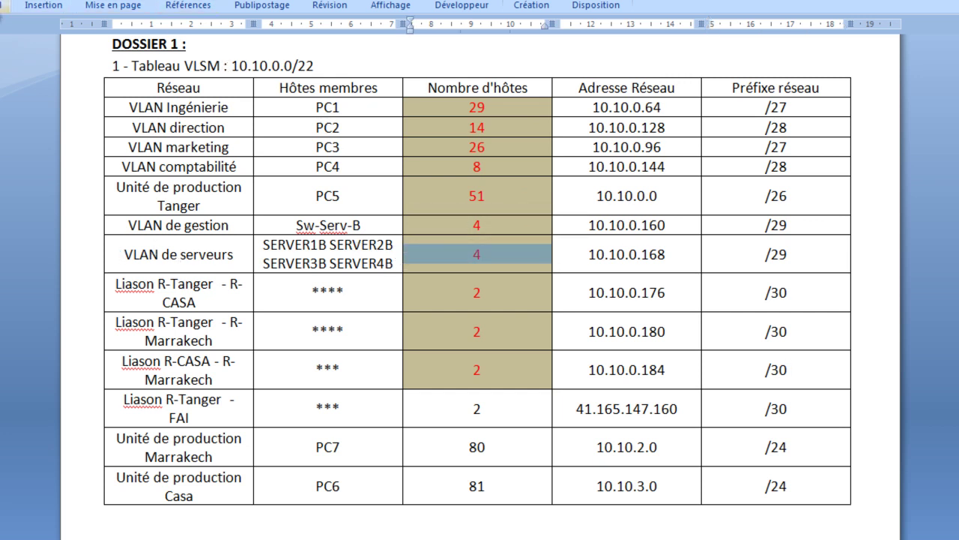
click(7, 6)
click(465, 60)
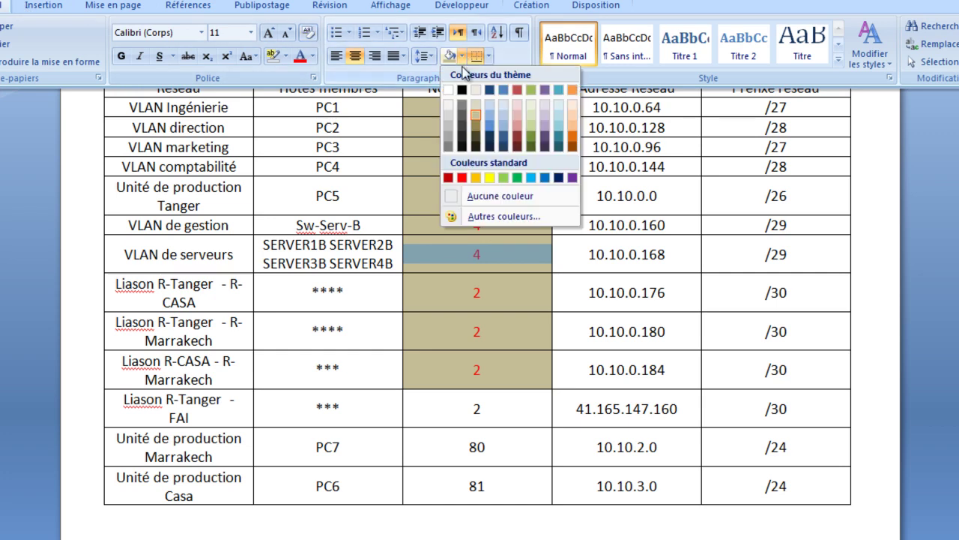
click(494, 199)
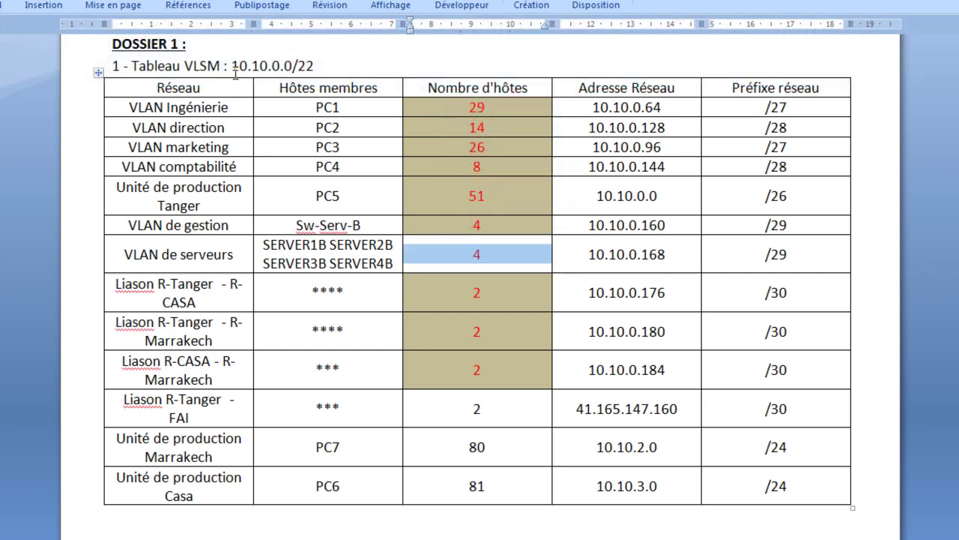
click(4, 7)
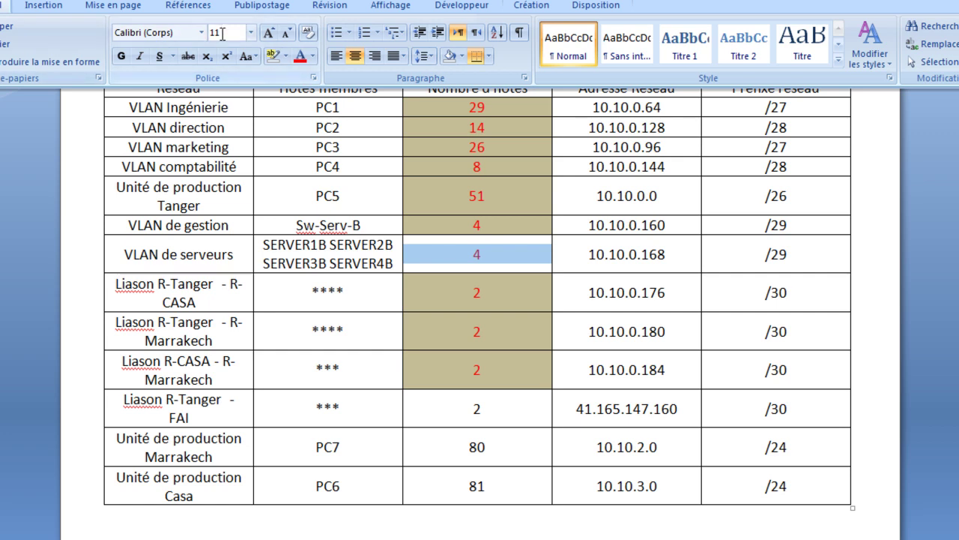
click(313, 56)
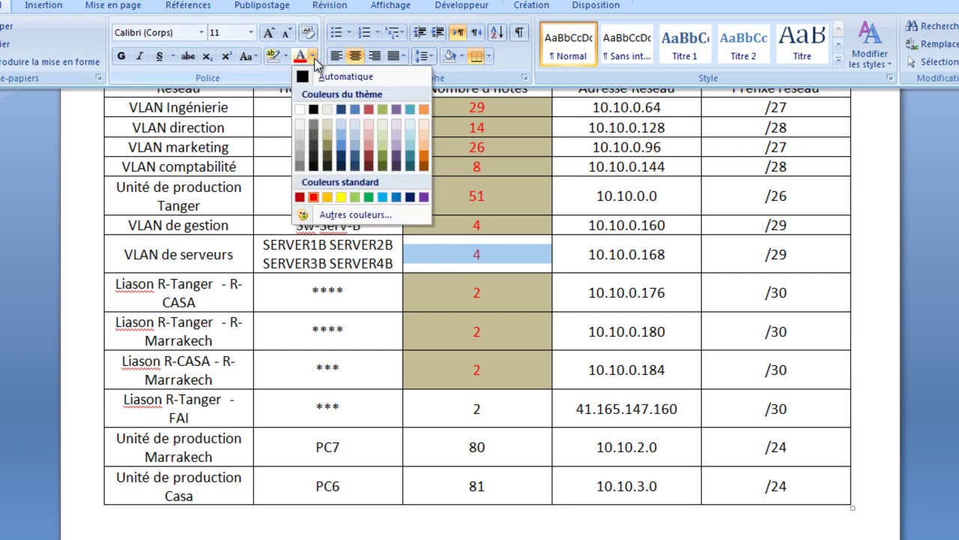
click(315, 120)
click(705, 270)
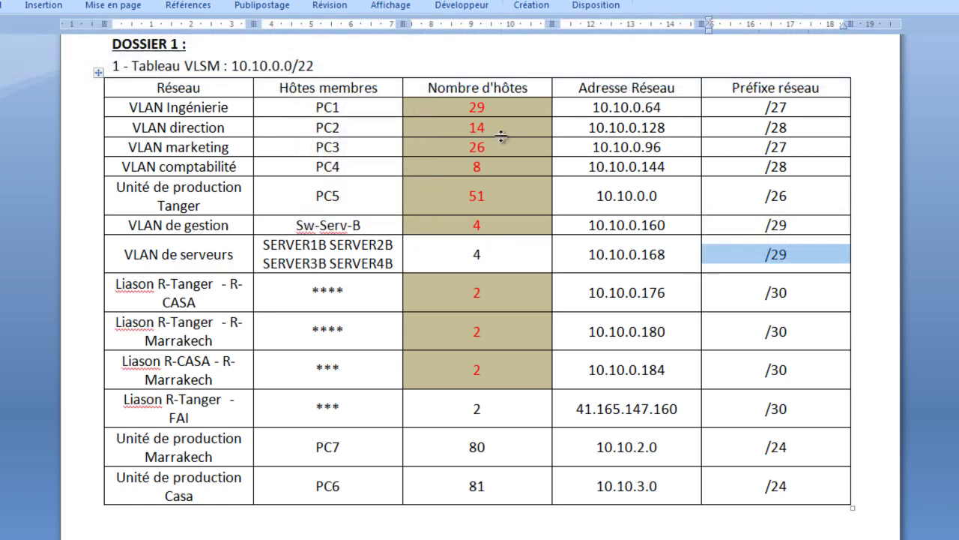
click(847, 302)
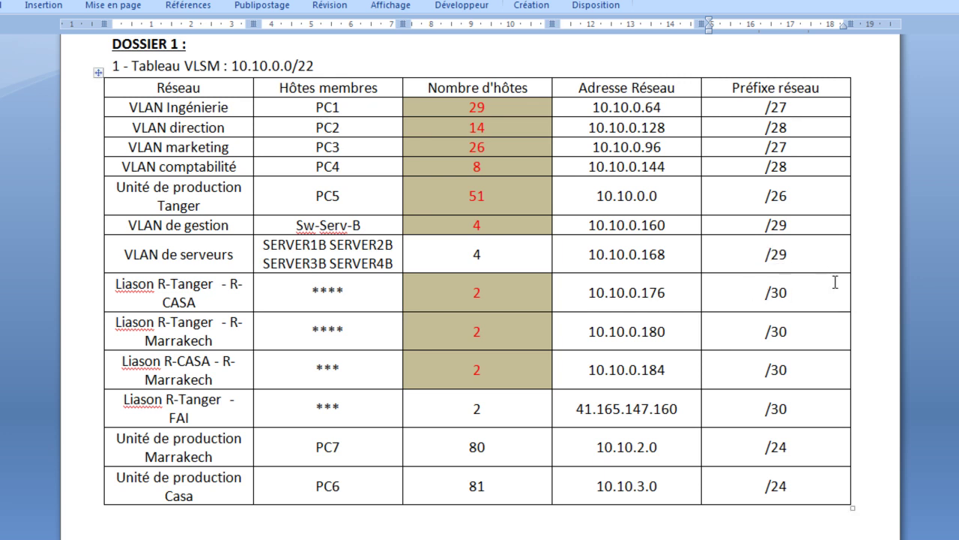